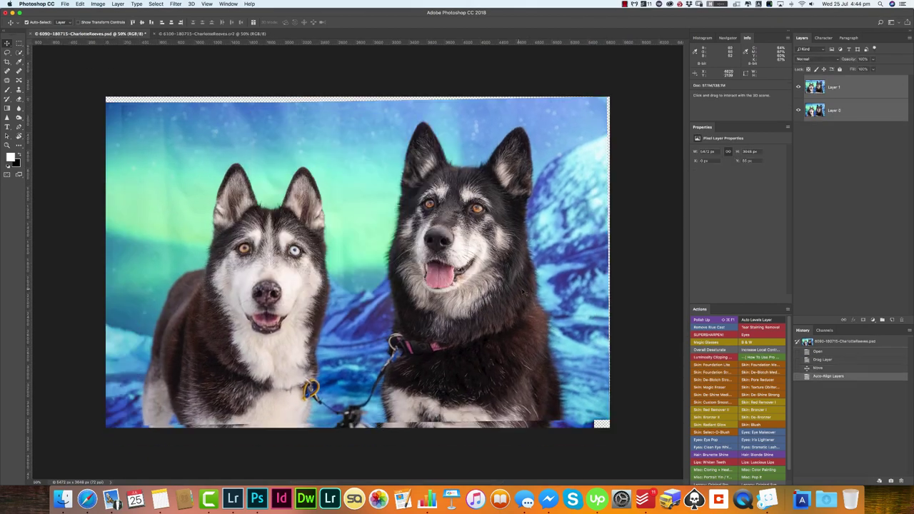
Step: Auto-align the two husky shots, add an inverted layer mask and paint the left dog in
left_click(863, 321)
key("super+i")
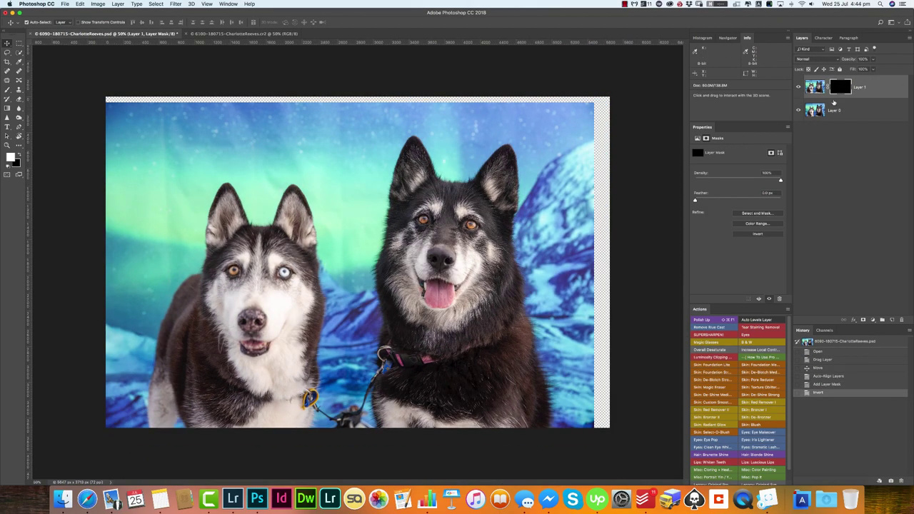
mouse_move(210, 190)
left_mouse_down()
mouse_move(321, 215)
mouse_move(214, 357)
left_mouse_up()
left_click_drag(314, 400, 186, 386)
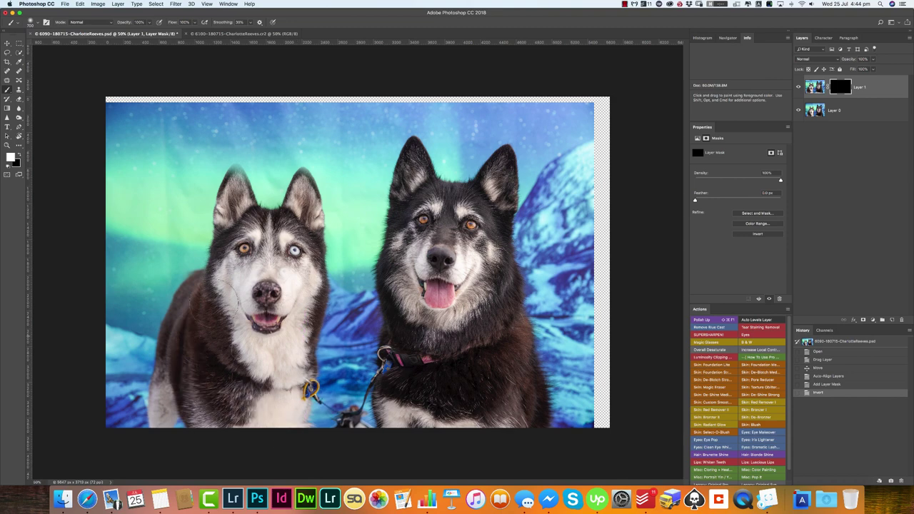
Step: Check the mask with the red overlay, paint in the left dog's lower-left strip and head area, and start the crop
key("backslash")
left_click_drag(199, 250, 133, 397)
mouse_move(304, 294)
left_mouse_down()
mouse_move(336, 157)
mouse_move(178, 250)
left_mouse_up()
key("backslash")
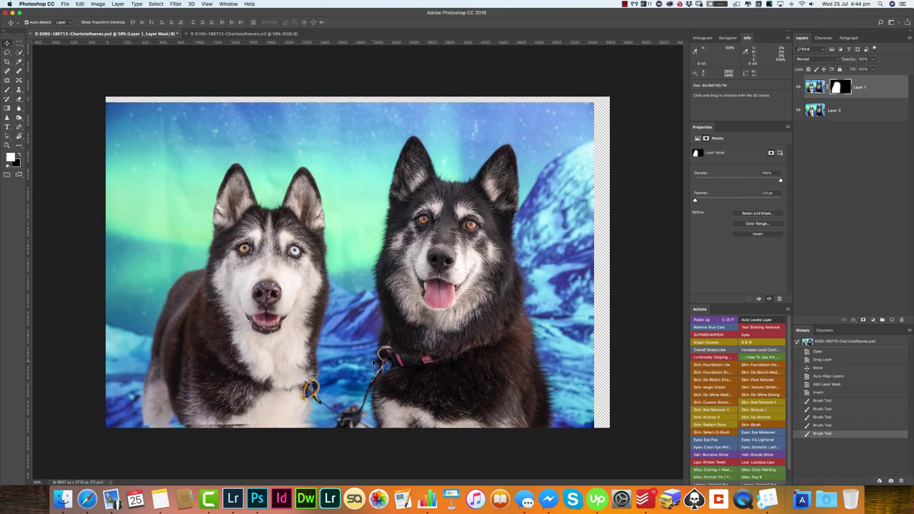
key("c")
key("ctrl+1")
Step: Pull the bottom crop edge up, apply the crop and flatten the image
left_click_drag(423, 398, 422, 388)
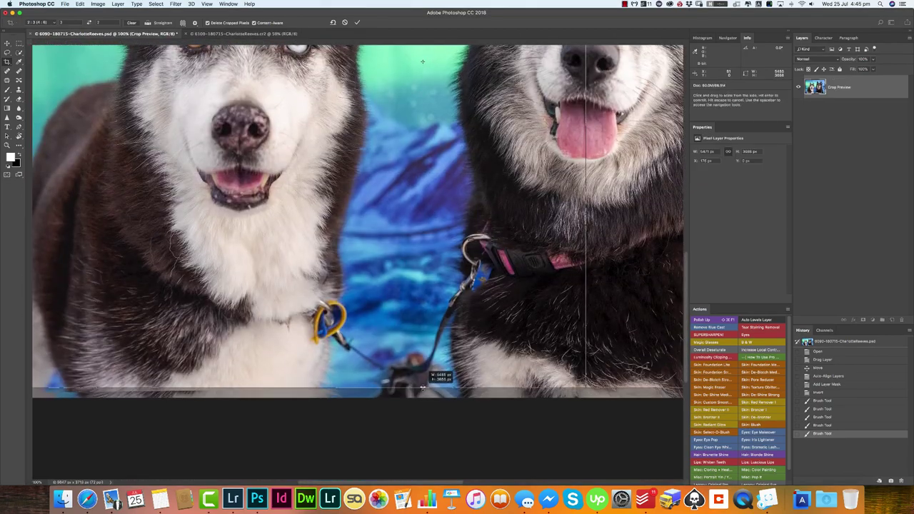
key("ctrl+0")
key("Return")
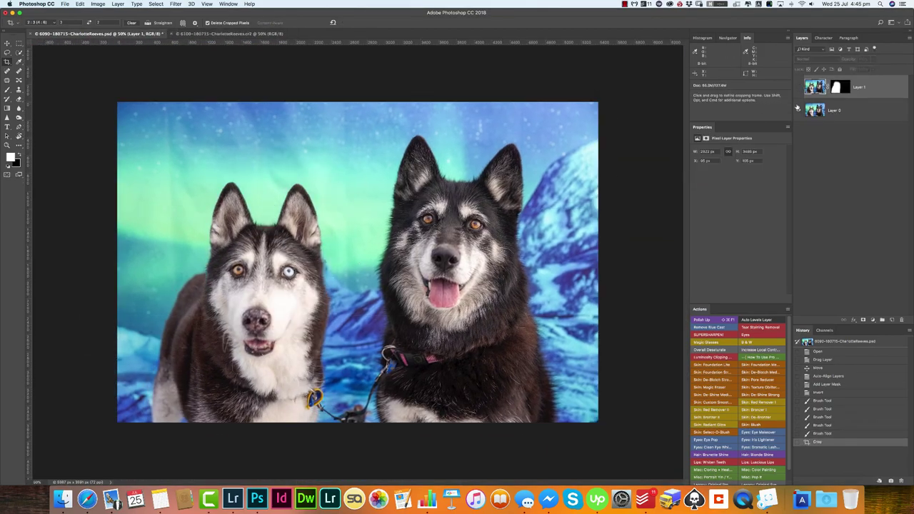
key("ctrl+shift+e")
Step: Spot-heal away the stray white hair on the dog's chest
key("j")
scroll(254, 343, "up", 4)
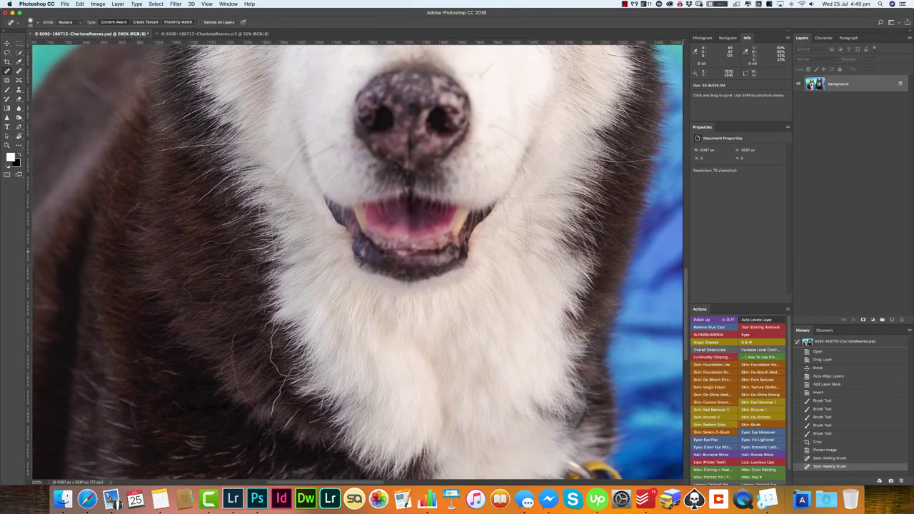
left_click_drag(271, 339, 282, 400)
scroll(357, 258, "up", 5)
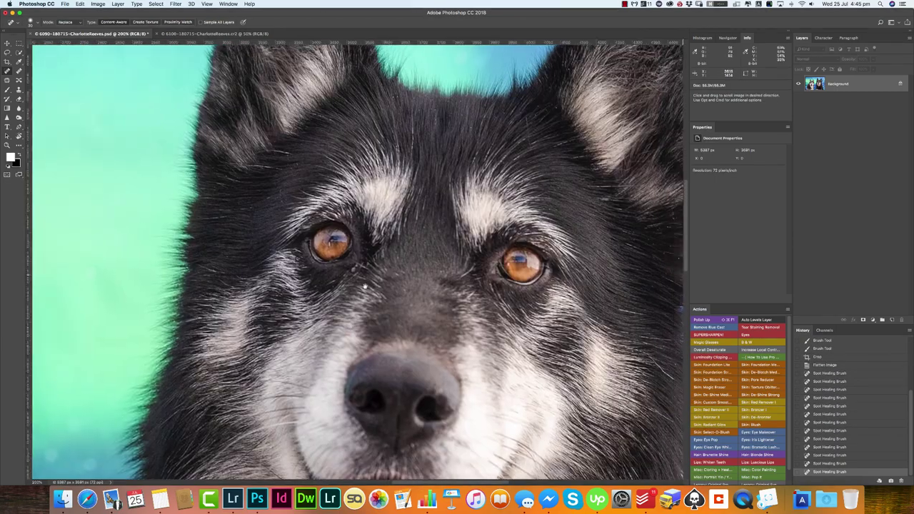
scroll(383, 451, "down", 5)
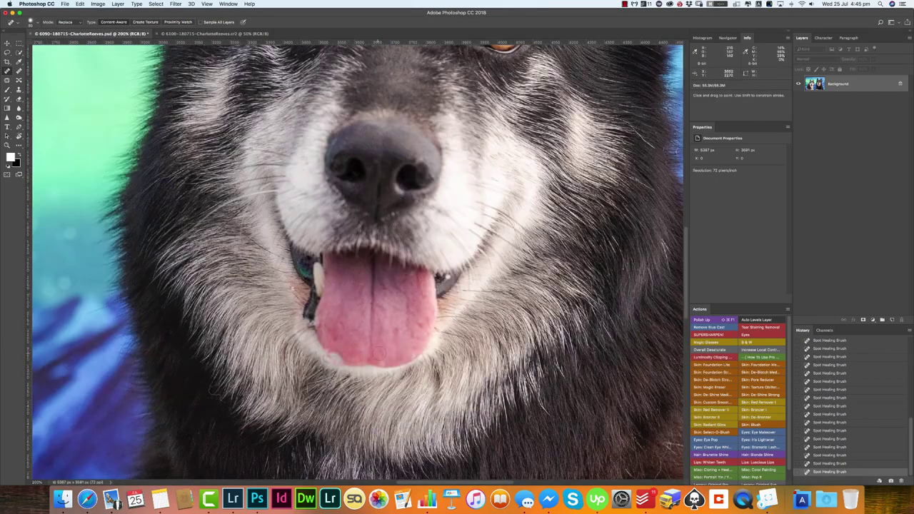
Step: Clone fur over the yellow ring and content-aware fill the leash strand between the collars
left_click_drag(357, 300, 345, 315)
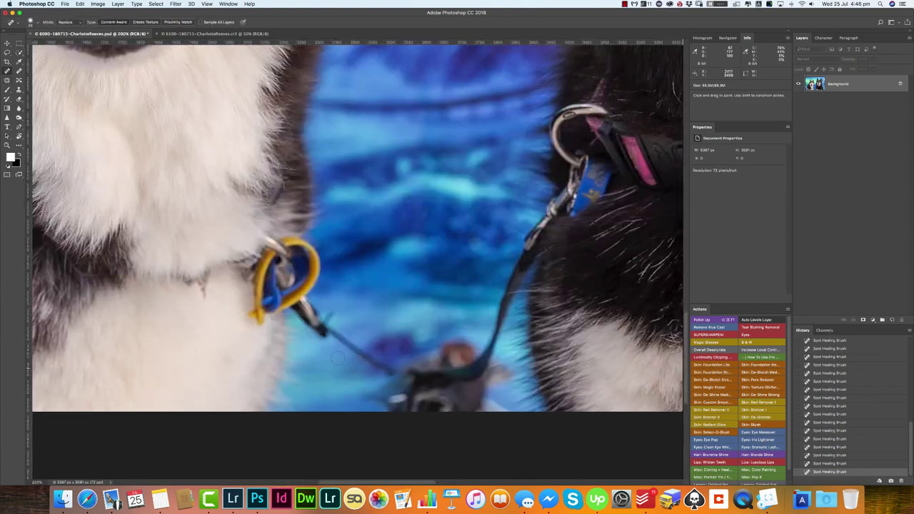
key("shift+j")
key("super+d")
key("s")
mouse_move(282, 279)
left_mouse_down()
mouse_move(204, 300)
mouse_move(231, 302)
left_mouse_up()
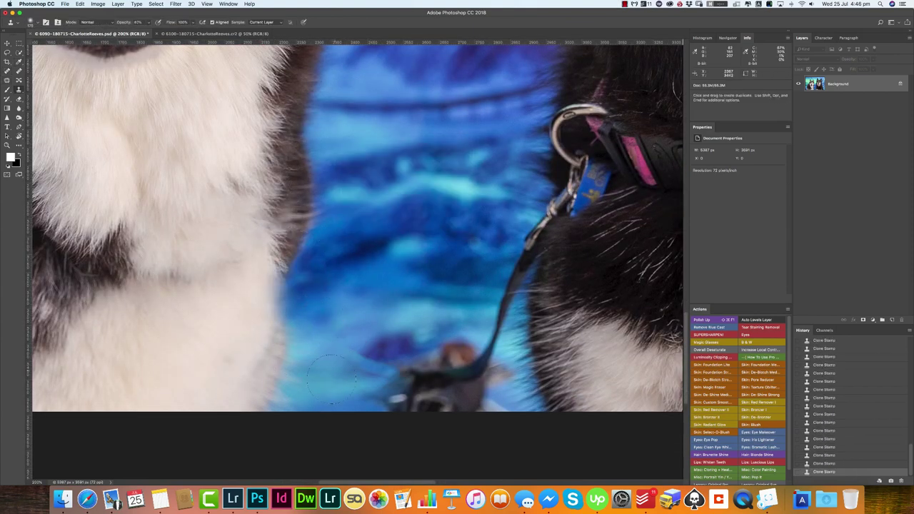
key("shift+F5")
key("Return")
key("super+d")
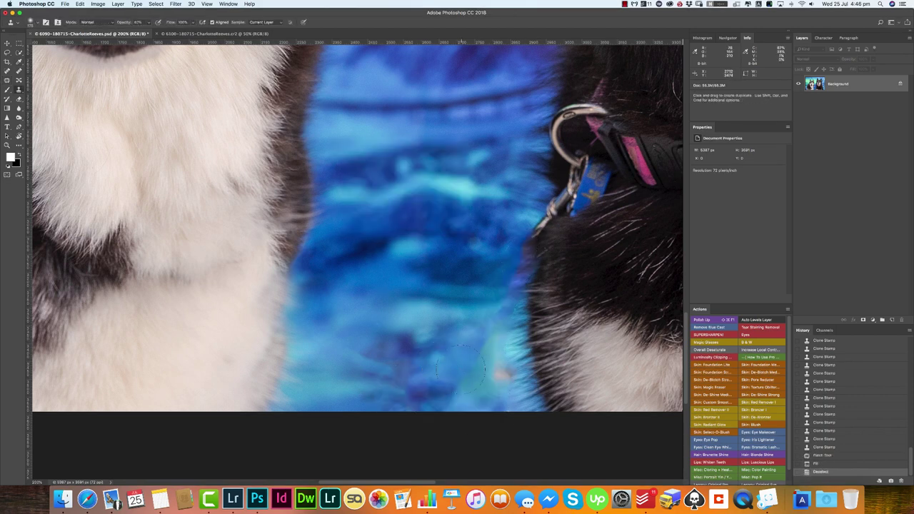
Step: Patch the leash ring and tag off the collar
key("j")
scroll(377, 314, "up", 2)
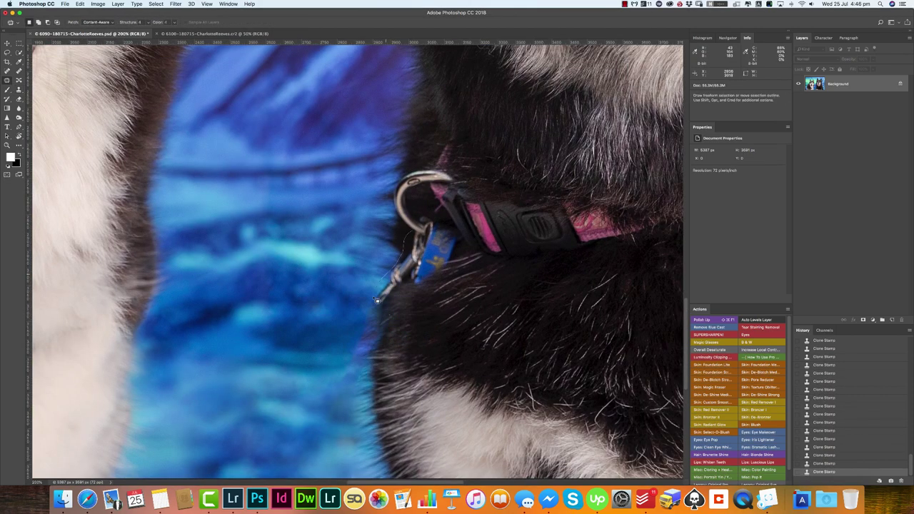
left_click_drag(431, 170, 433, 236)
key("super+d")
key("s")
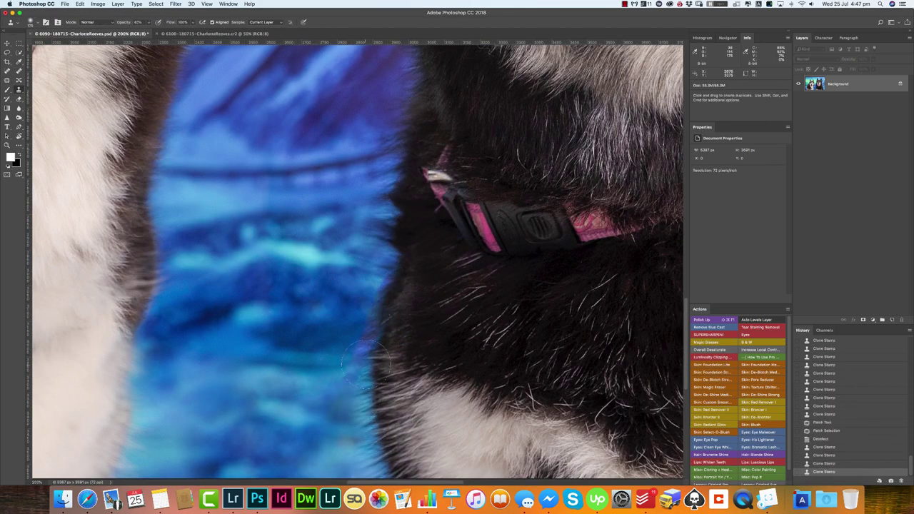
key("j")
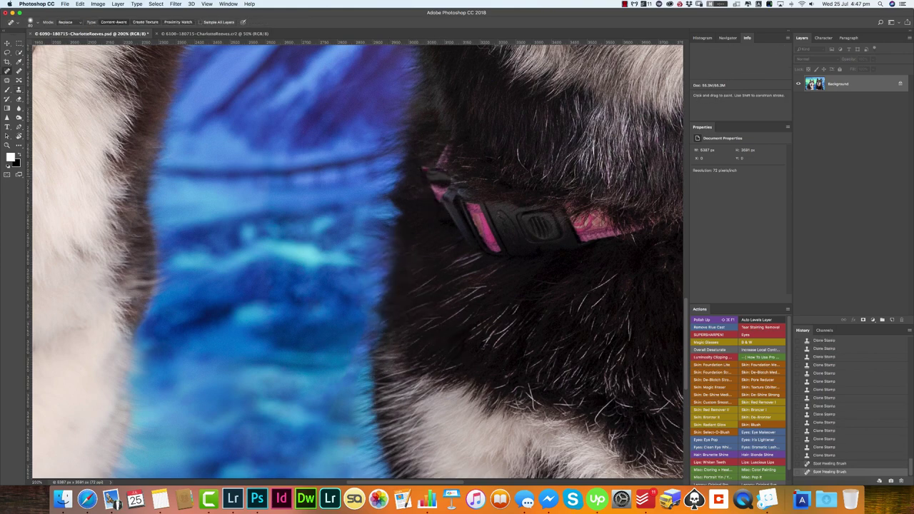
Step: Fit the image in view and burn the sky darker along the left edge
key("super+0")
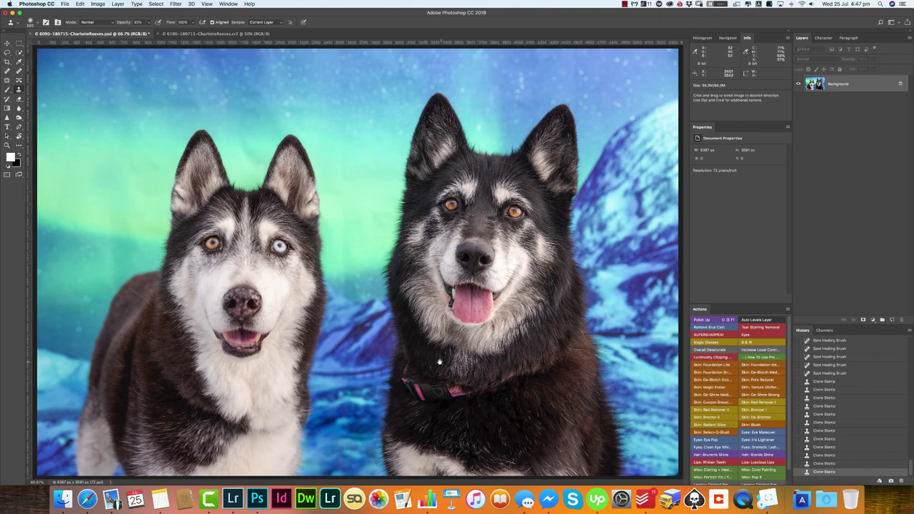
key("super+minus")
left_click_drag(164, 170, 158, 300)
Step: Burn the top, right and bottom edges of the husky portrait darker
mouse_move(343, 122)
left_mouse_down()
mouse_move(593, 214)
mouse_move(582, 308)
left_mouse_up()
left_click_drag(307, 400, 360, 428)
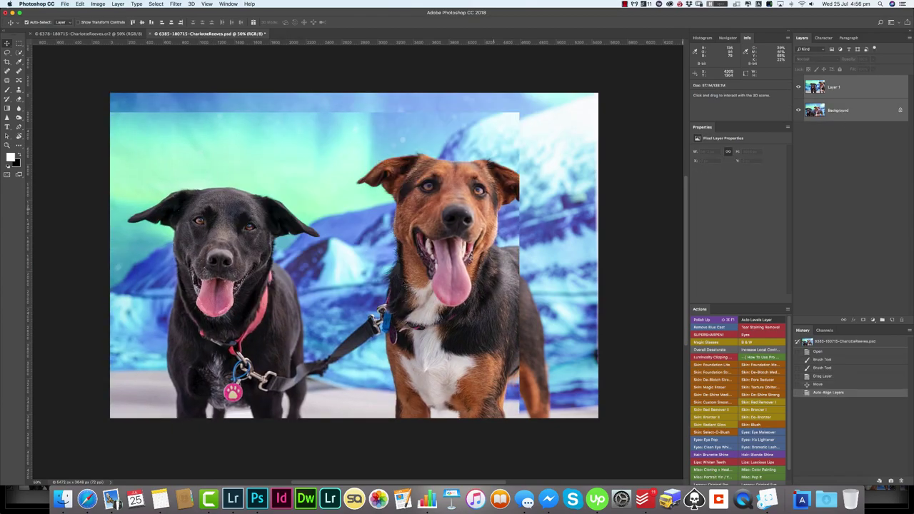
Step: Move Layer 1 into place and widen the crop to extend the canvas
left_click_drag(152, 342, 237, 324)
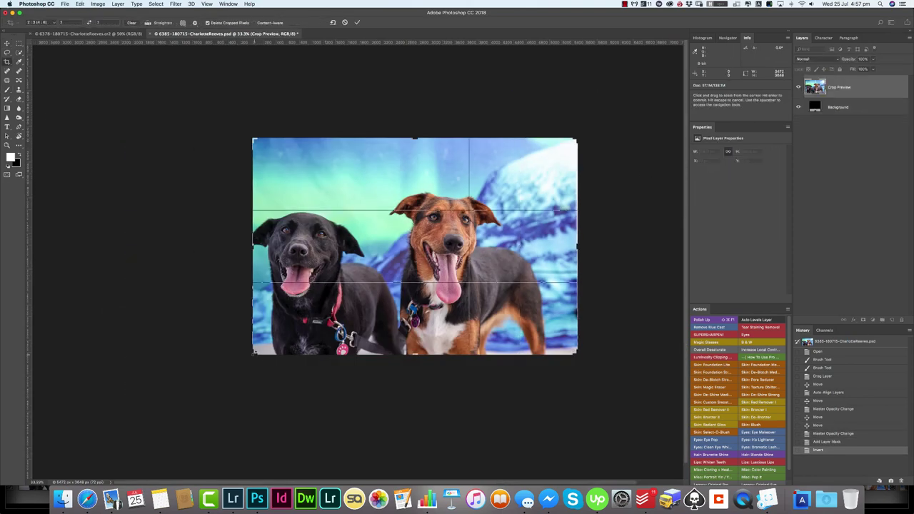
left_click_drag(253, 246, 157, 245)
key("Return")
Step: Paint white on the mask to bring the left dog and background into view
key("b")
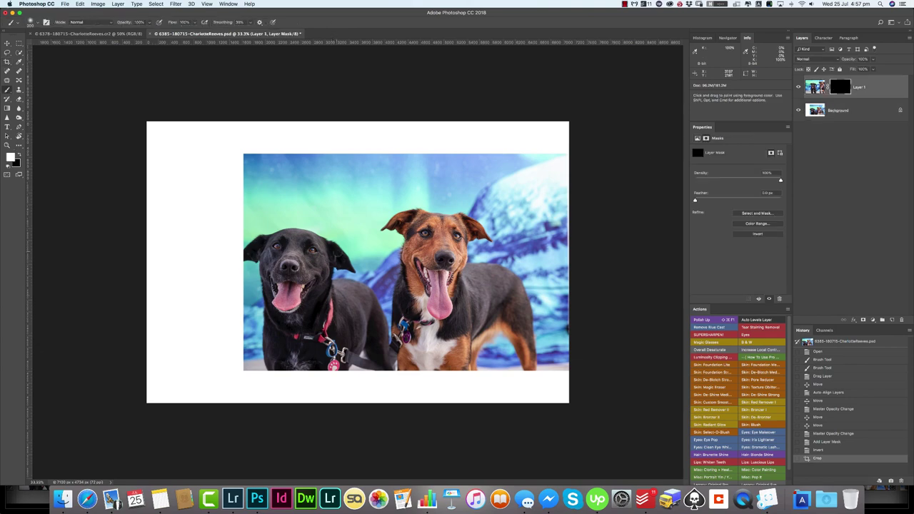
mouse_move(307, 250)
left_mouse_down()
mouse_move(187, 181)
mouse_move(231, 368)
mouse_move(336, 329)
mouse_move(333, 204)
left_mouse_up()
key("super+plus")
key("super+plus")
mouse_move(315, 146)
left_mouse_down()
mouse_move(379, 207)
mouse_move(400, 314)
mouse_move(364, 435)
left_mouse_up()
Step: Using the red mask overlay, paint in the strip beside the left dog and the top strip
key("backslash")
scroll(312, 342, "down", 3)
left_click_drag(400, 385, 423, 264)
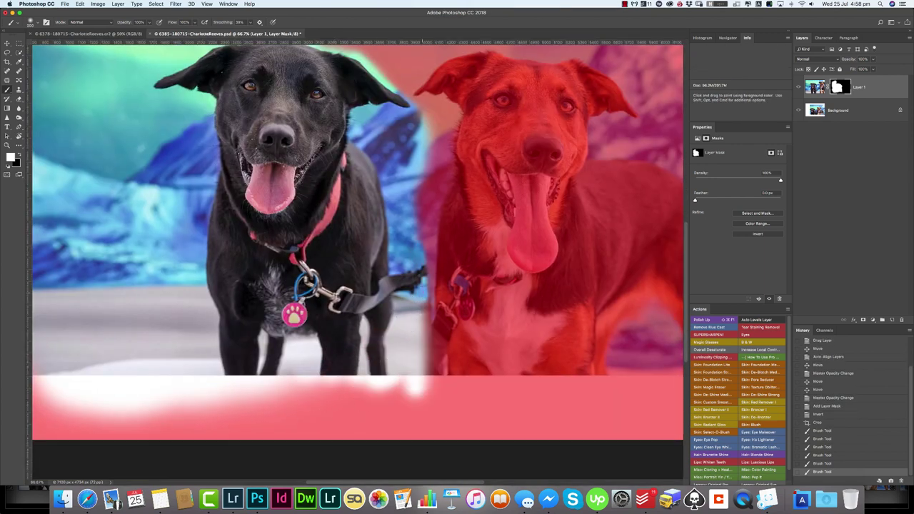
left_click_drag(425, 154, 422, 236)
scroll(412, 226, "up", 5)
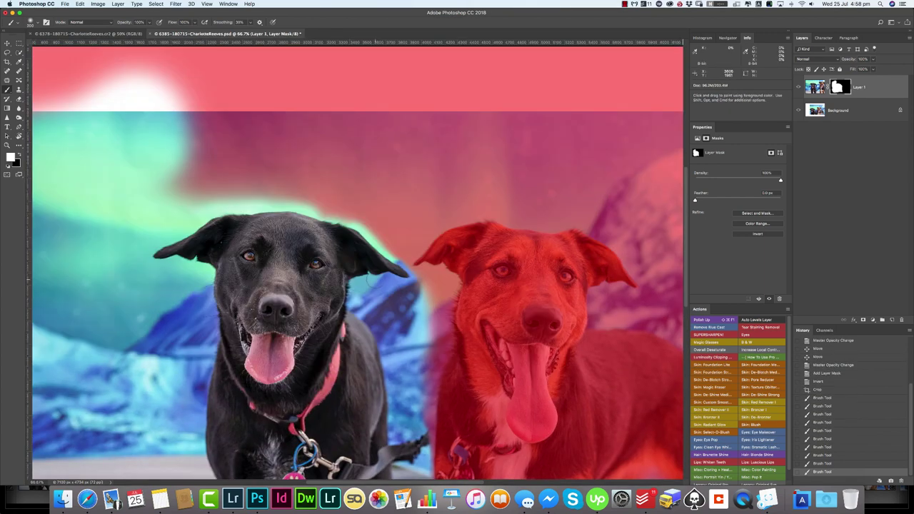
mouse_move(271, 85)
left_mouse_down()
mouse_move(429, 78)
mouse_move(386, 105)
mouse_move(453, 143)
left_mouse_up()
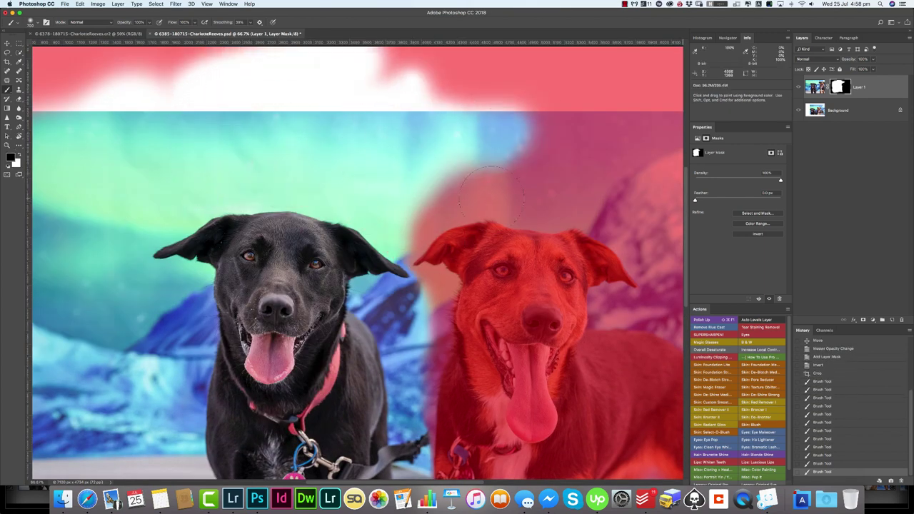
key("bracketright")
key("bracketright")
key("bracketright")
key("bracketright")
key("bracketright")
key("super+minus")
key("super+minus")
Step: Mask out the blue area between the ear and face, then restore the light cyan background beside it
key("backslash")
key("v")
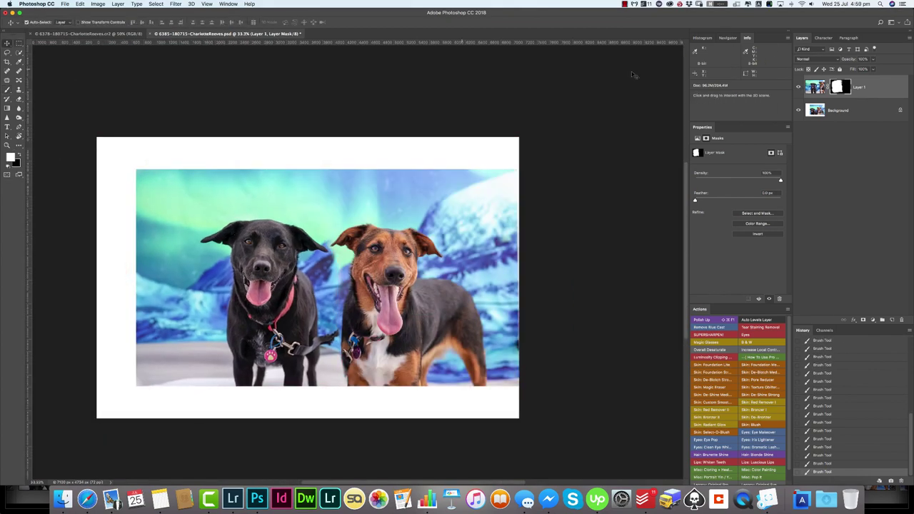
scroll(325, 255, "up", 4)
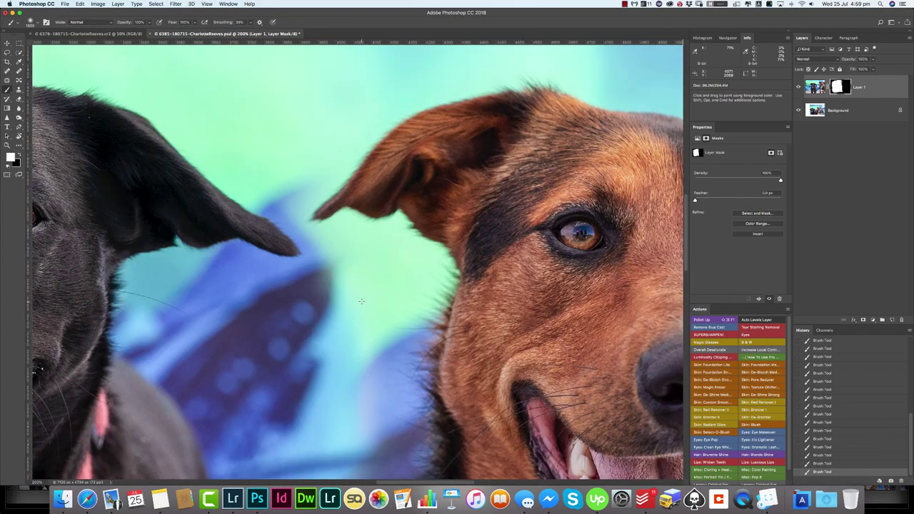
mouse_move(320, 364)
left_mouse_down()
mouse_move(357, 295)
mouse_move(343, 242)
mouse_move(437, 278)
mouse_move(336, 419)
mouse_move(452, 271)
mouse_move(468, 214)
left_mouse_up()
key("bracketleft")
key("bracketleft")
key("h")
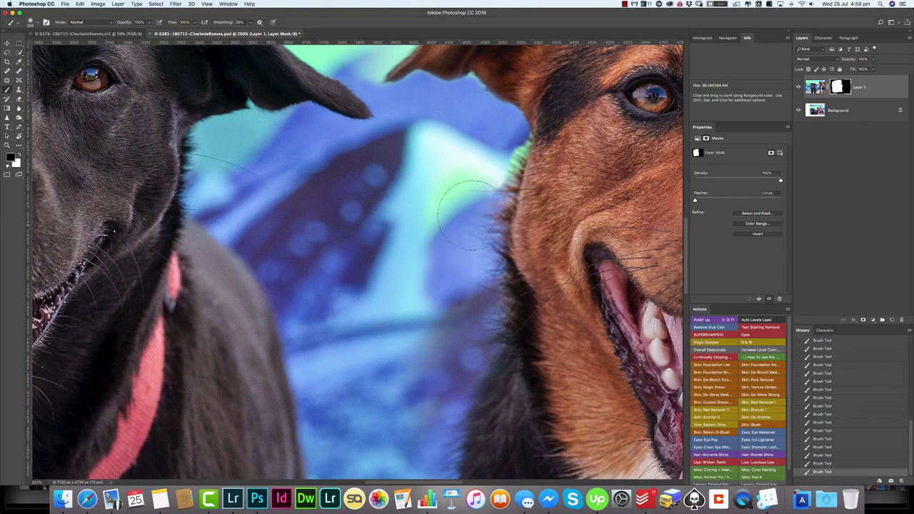
key("x")
left_click_drag(463, 245, 422, 207)
scroll(461, 296, "up", 5)
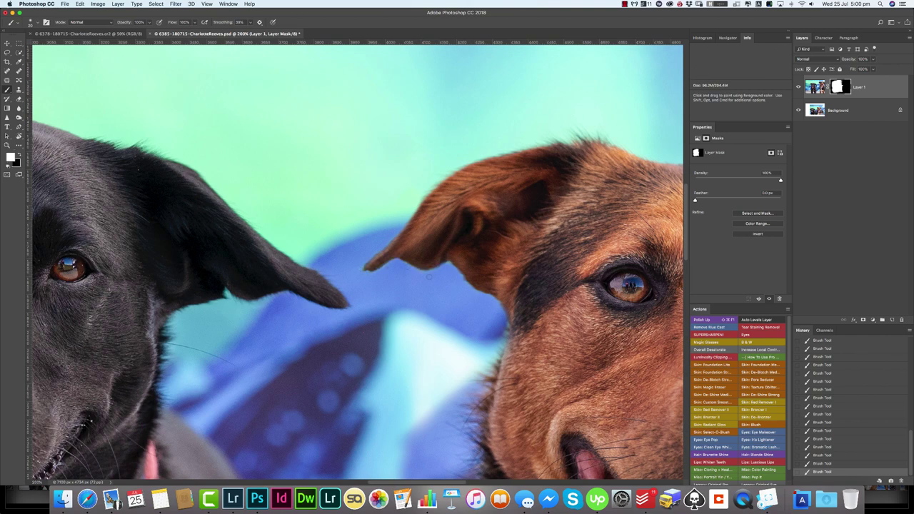
Step: Refine the mask along the right dog's left edge, then flatten all layers
key("ctrl+0")
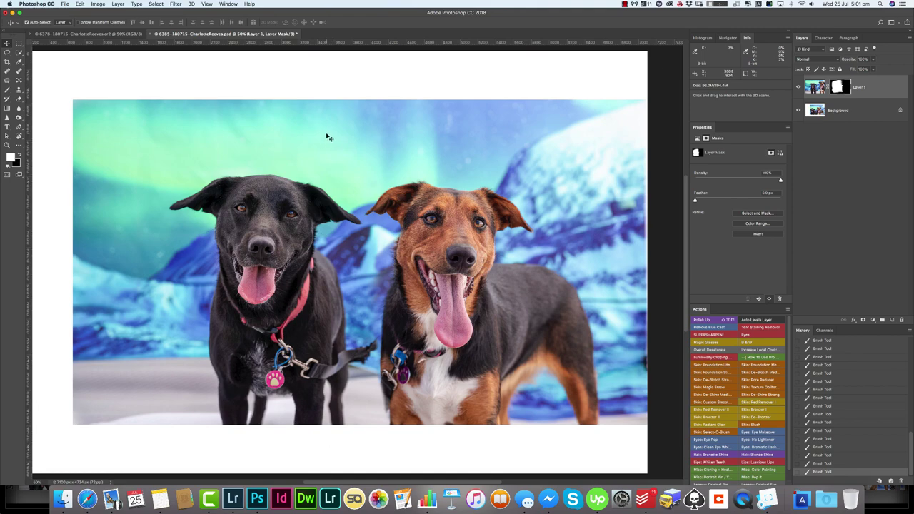
key("backslash")
key("ctrl+plus")
key("ctrl+plus")
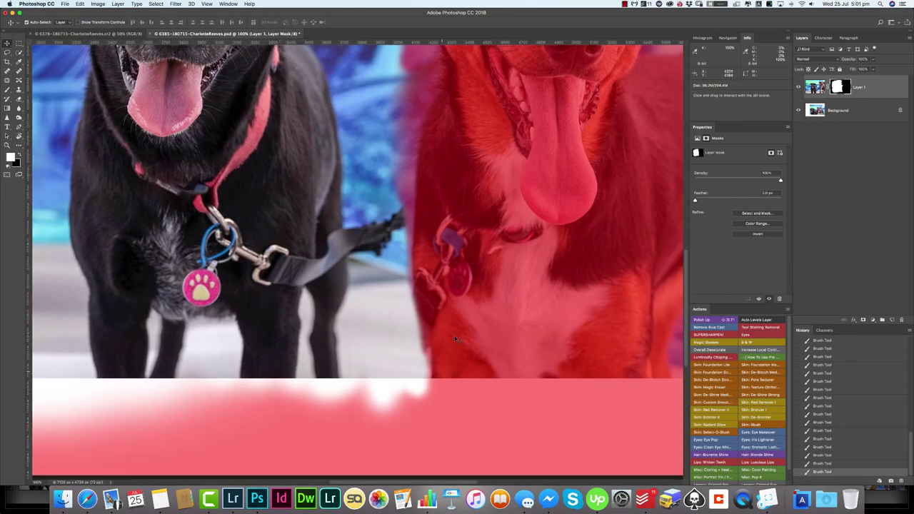
key("backslash")
key("backslash")
key("x")
left_click_drag(423, 262, 467, 382)
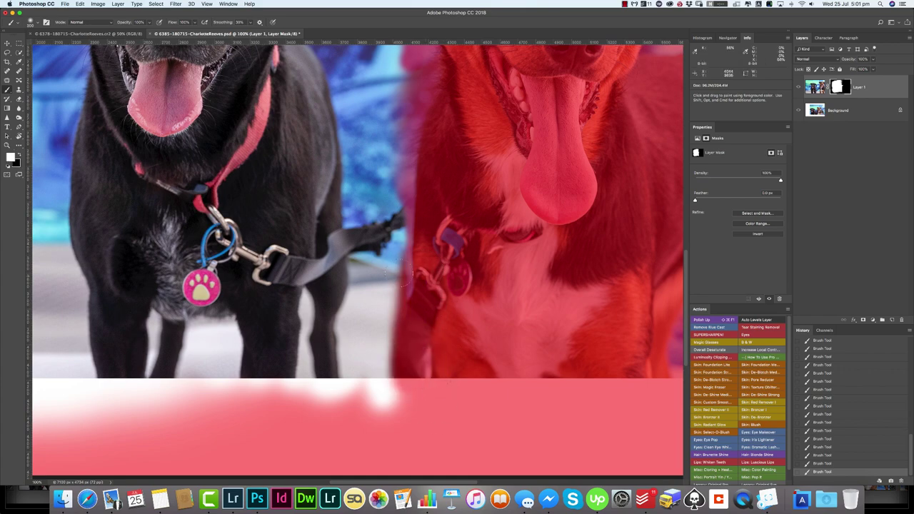
left_click_drag(412, 270, 395, 282)
key("super+0")
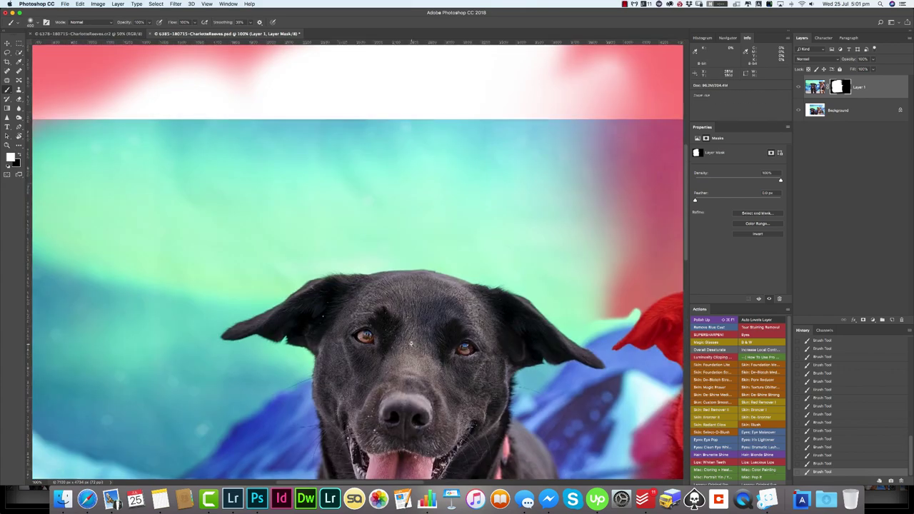
key("super+shift+e")
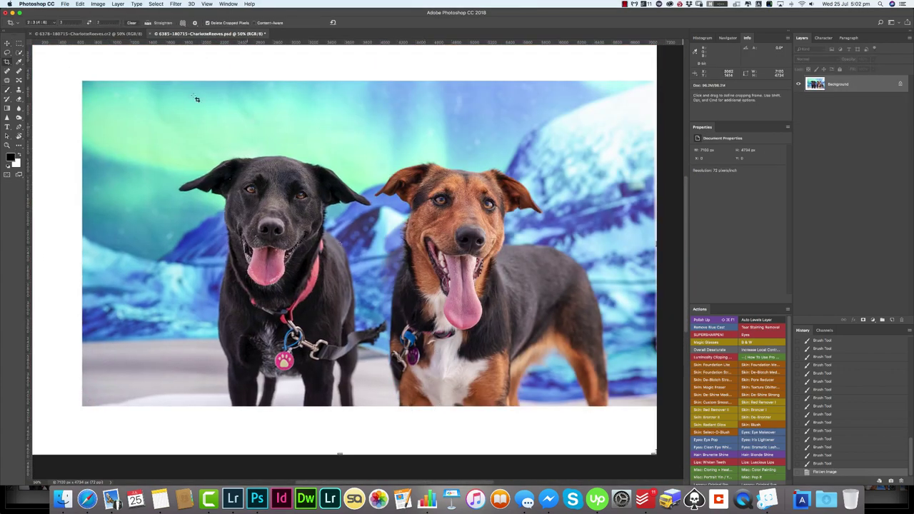
Step: Crop tighter around the two dogs
mouse_move(197, 99)
left_mouse_down()
mouse_move(358, 263)
mouse_move(564, 255)
left_mouse_up()
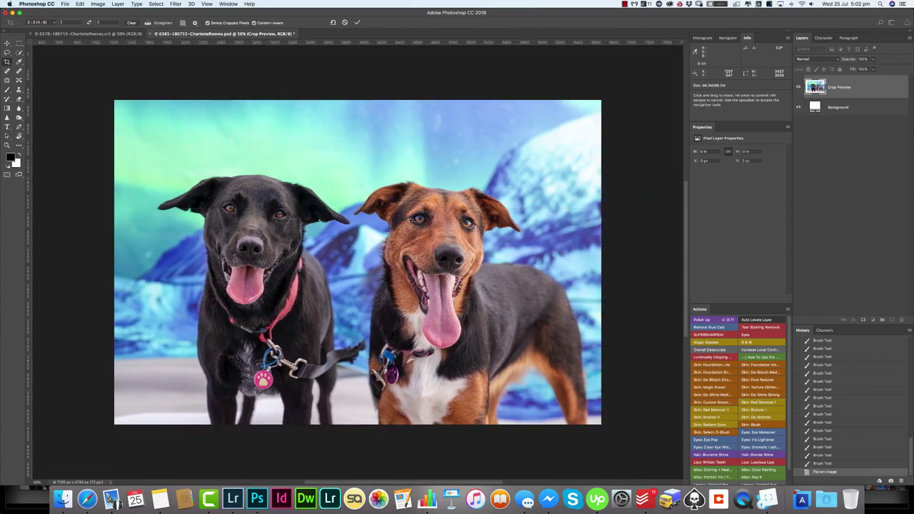
key("Return")
scroll(195, 190, "up", 3)
Step: Spot-heal the small specks on the black dog's muzzle
key("j")
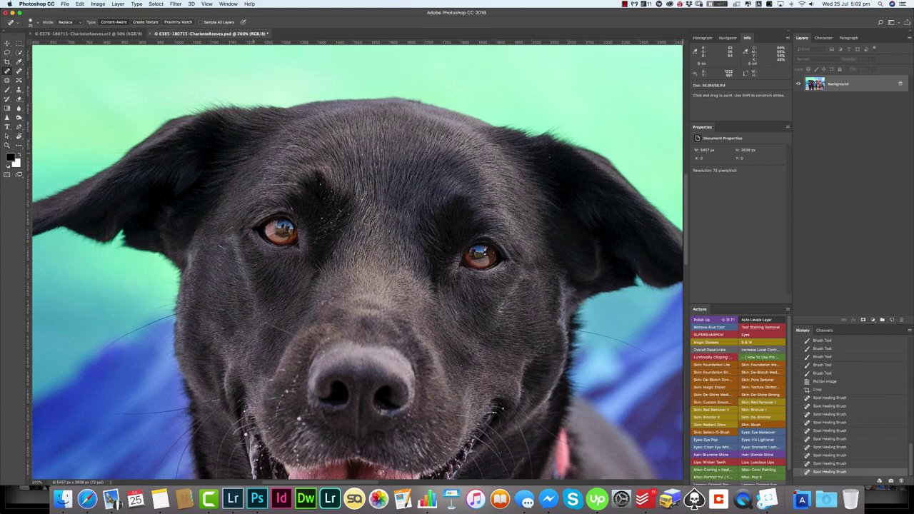
scroll(357, 257, "down", 5)
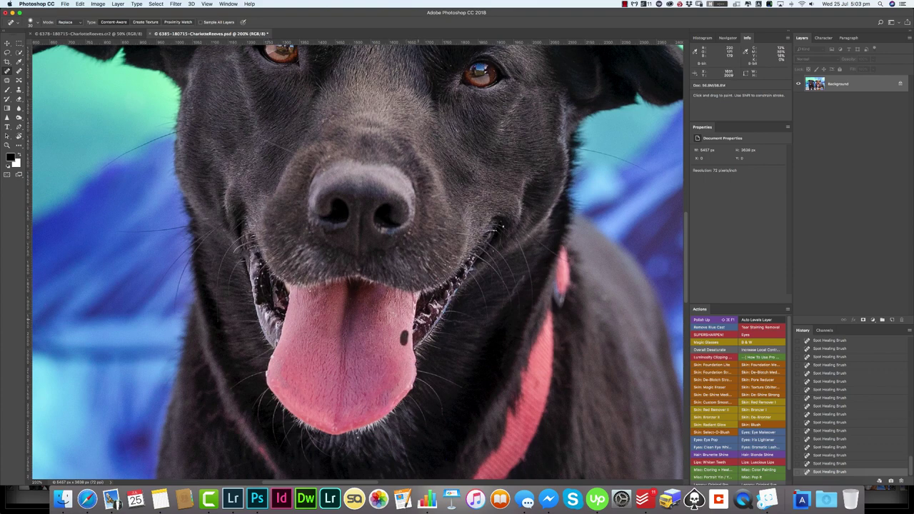
scroll(357, 257, "up", 5)
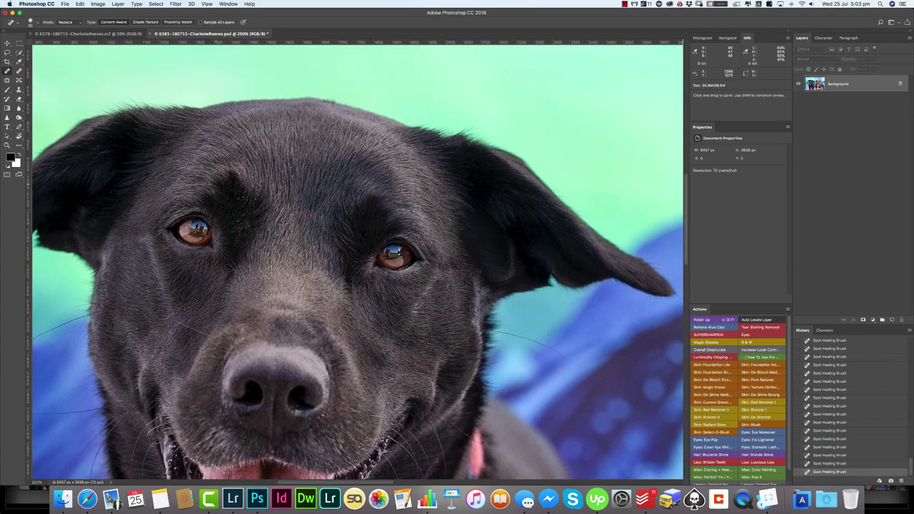
scroll(396, 214, "down", 5)
scroll(357, 257, "down", 5)
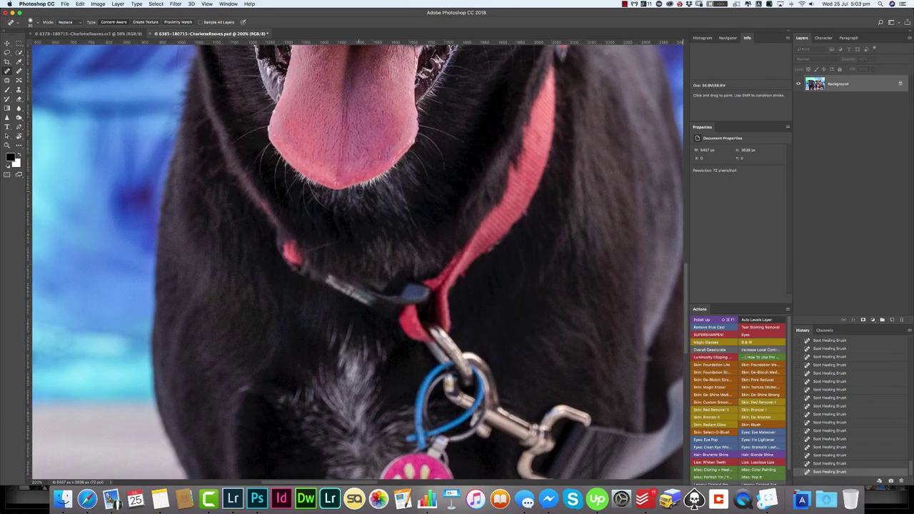
scroll(294, 224, "up", 5)
scroll(293, 224, "down", 3)
scroll(293, 224, "down", 3)
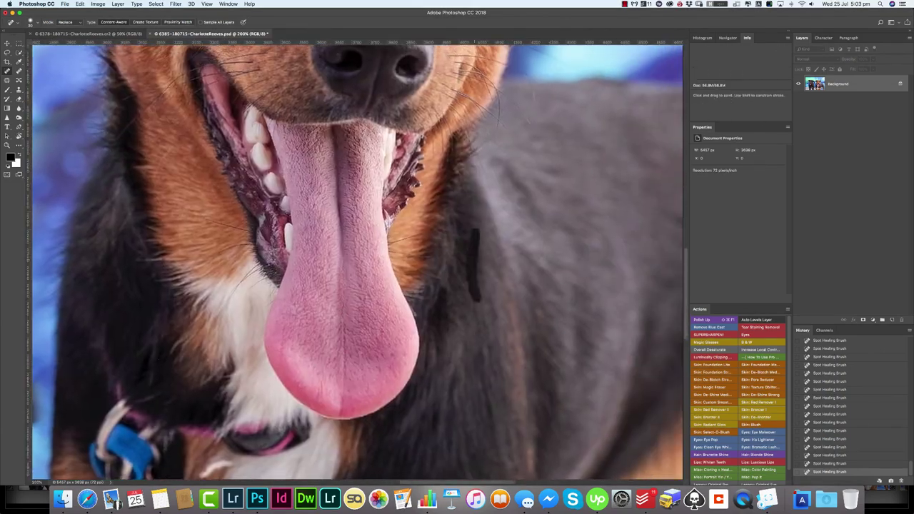
scroll(294, 223, "left", 3)
Step: Patch out the first leash strap and fill the area from its surroundings
left_click_drag(420, 386, 335, 293)
left_click_drag(386, 335, 386, 215)
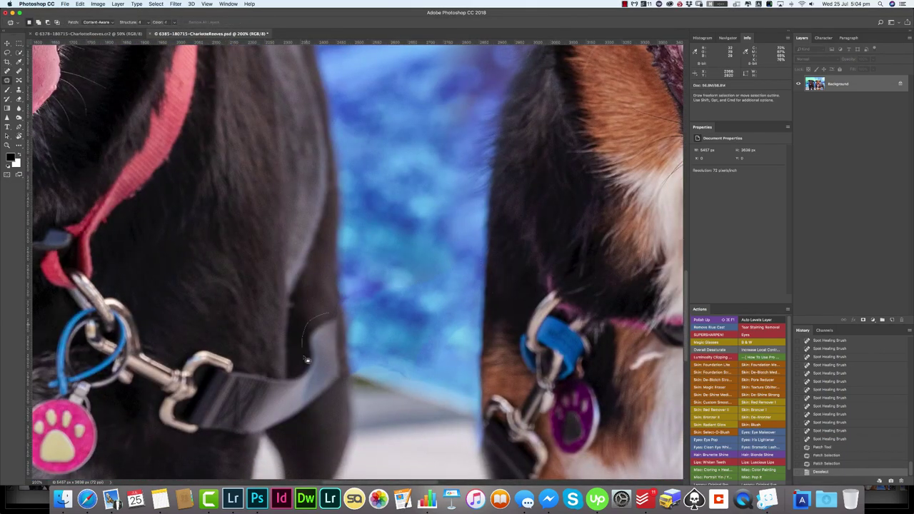
key("shift+BackSpace")
key("Return")
scroll(335, 279, "down", 3)
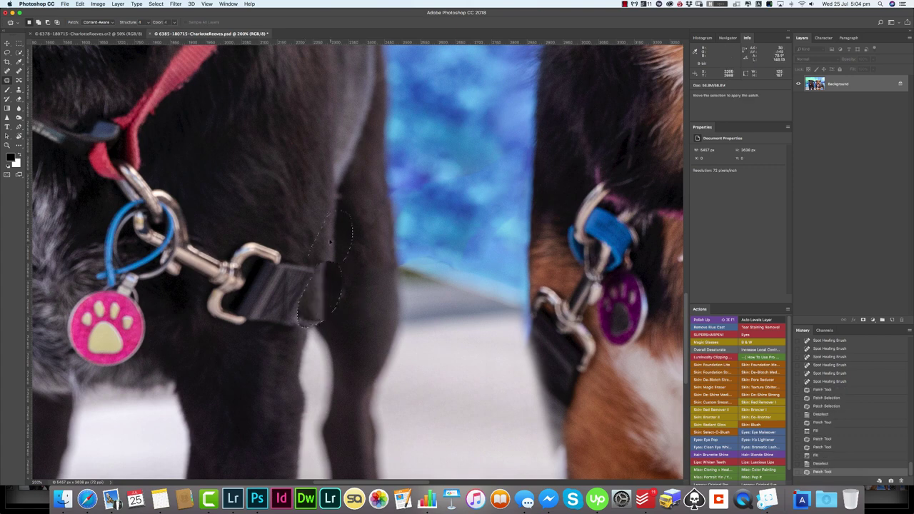
Step: Patch the leash strap off the black dog's leg with nearby fur
left_click_drag(335, 279, 236, 243)
left_click_drag(293, 291, 300, 180)
key("ctrl+d")
scroll(321, 250, "up", 2)
scroll(322, 250, "left", 3)
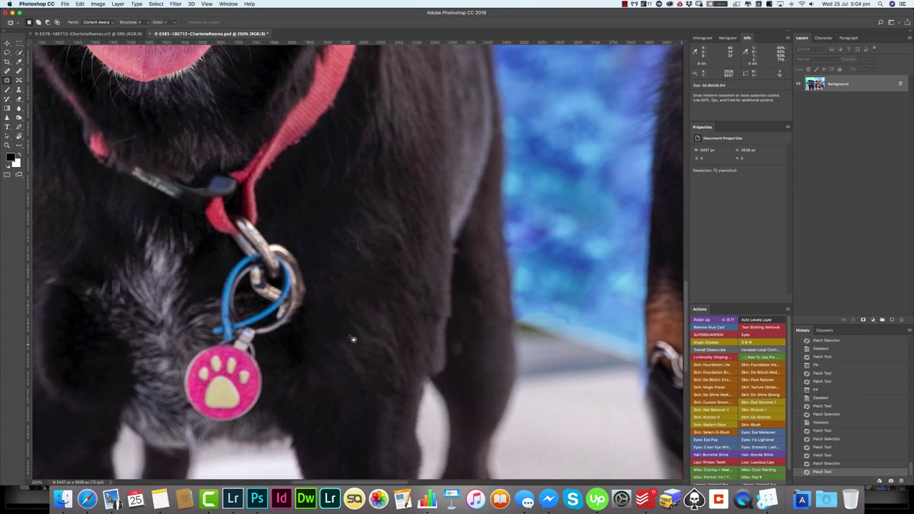
scroll(368, 361, "right", 3)
scroll(367, 361, "down", 1)
Step: Patch the leash and chain beside the brown dog's tag with fur
left_click_drag(361, 303, 367, 335)
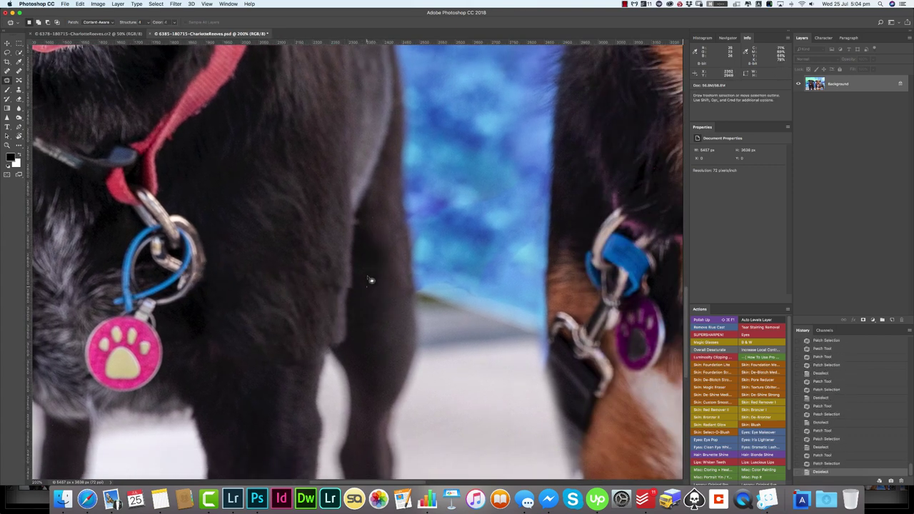
left_click_drag(371, 235, 382, 208)
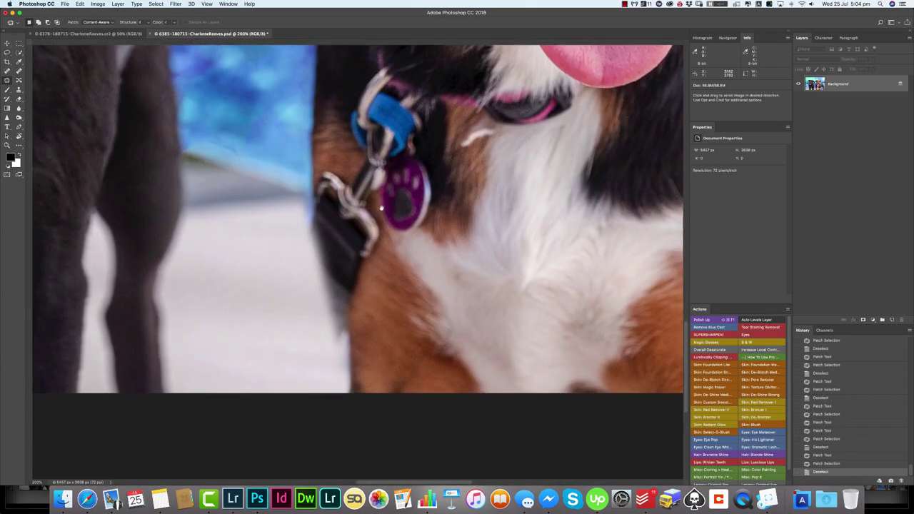
left_click_drag(369, 294, 414, 300)
key("super+d")
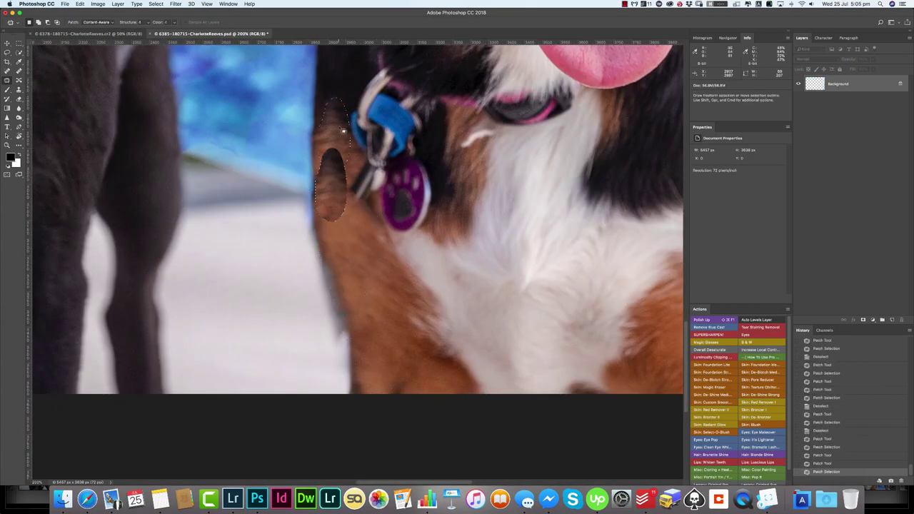
scroll(319, 314, "up", 5)
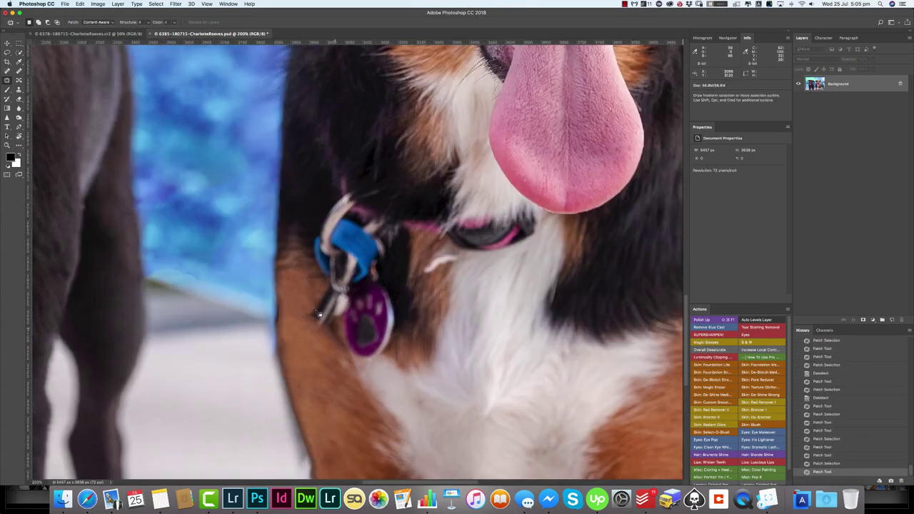
Step: Content-aware fill the floor around the black dog's legs with blue backdrop
key("super+0")
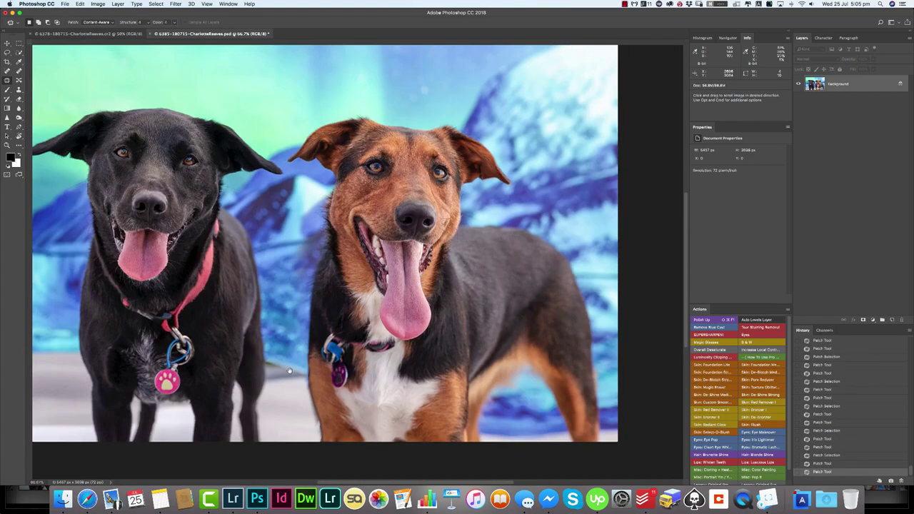
key("super+1")
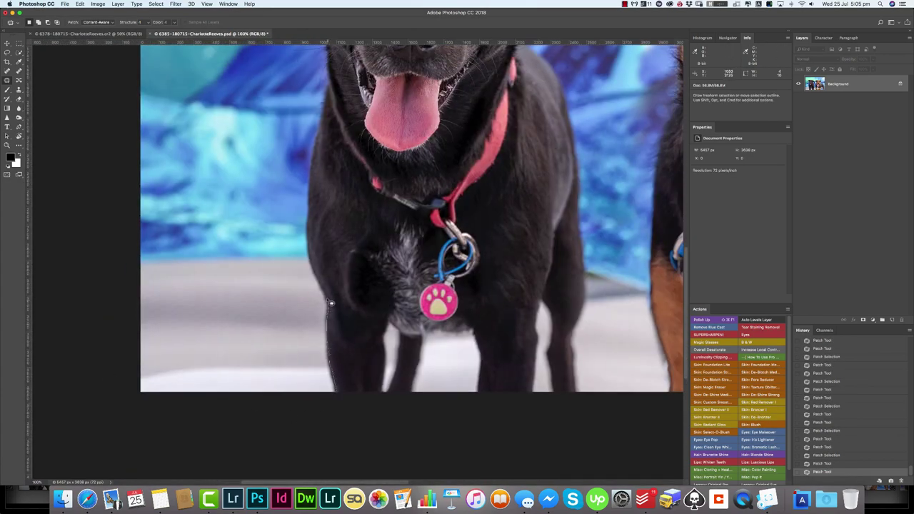
key("shift+BackSpace")
key("Return")
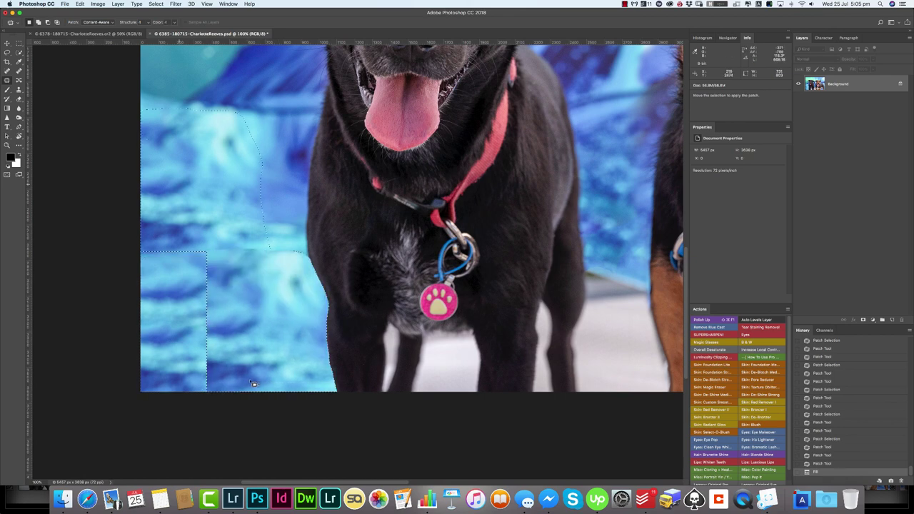
scroll(337, 330, "up", 2)
Step: Feather the selection, nudge the pasted backdrop layer, and mask it around the tag and leg
left_click(176, 4)
left_click(257, 138)
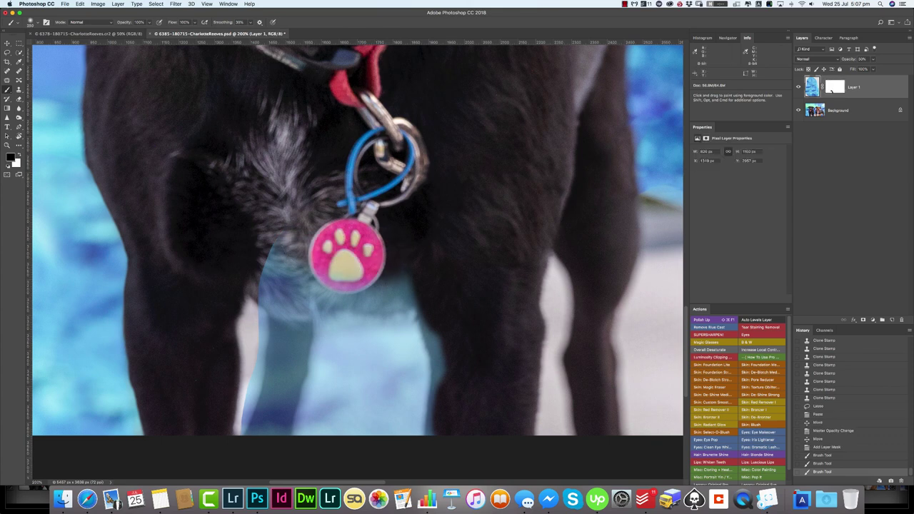
key("shift+Left")
key("shift+Left")
left_click(825, 87)
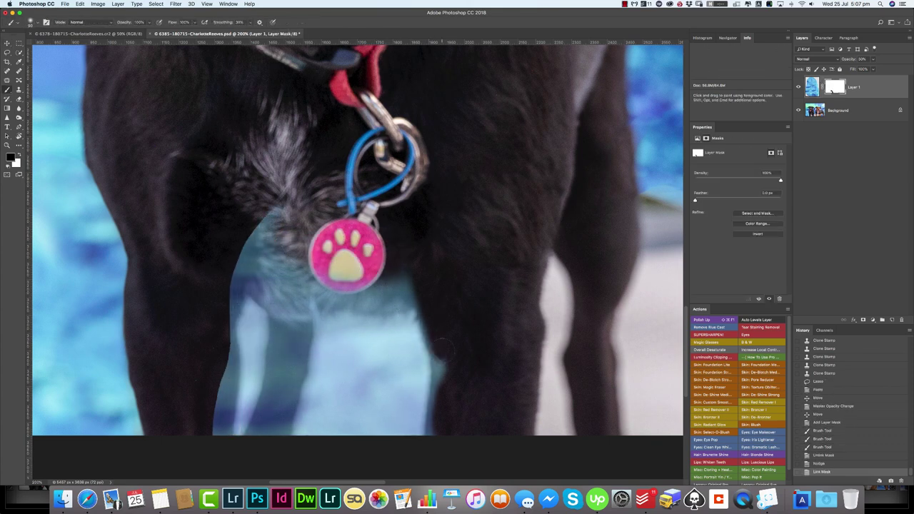
mouse_move(443, 405)
left_mouse_down()
mouse_move(357, 293)
mouse_move(286, 315)
left_mouse_up()
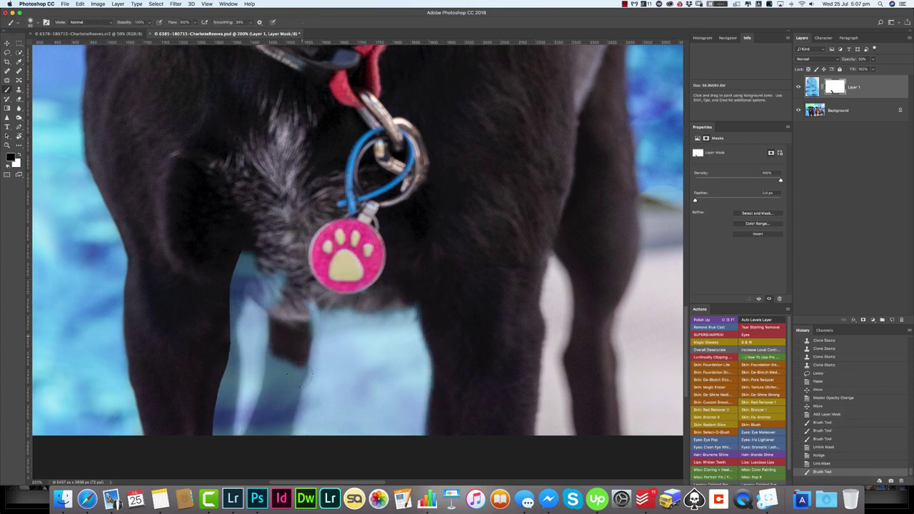
left_click_drag(300, 375, 274, 412)
left_click_drag(275, 293, 236, 257)
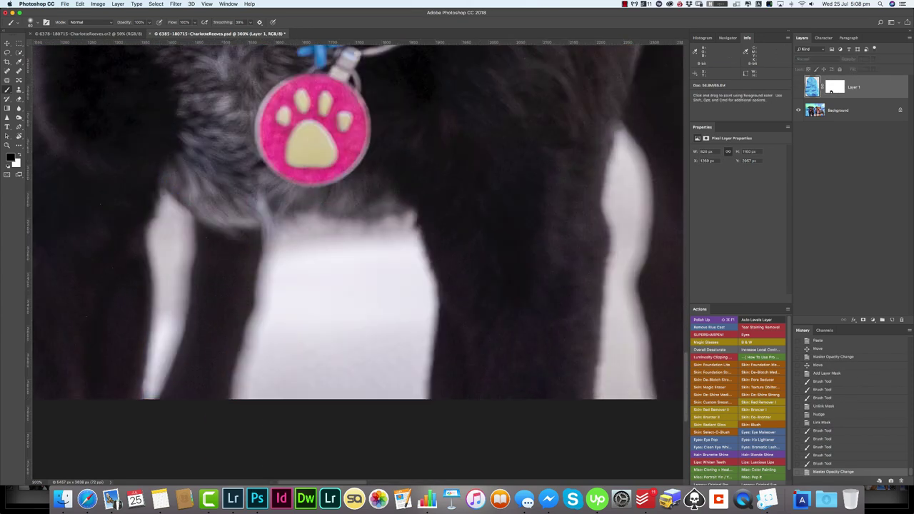
Step: Try a spread-10 drop shadow, then an inner shadow, on the overlay layer and extend its mask over the leg
double_click(831, 91)
left_click(443, 380)
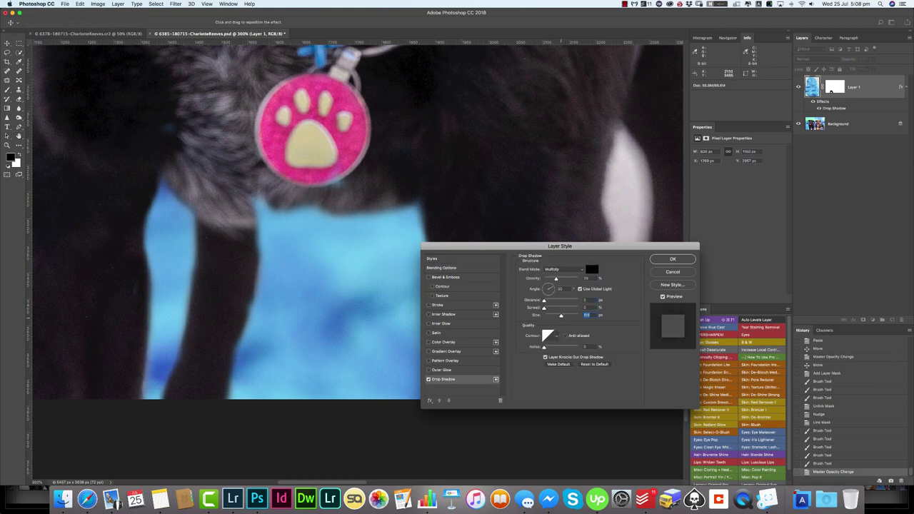
key("shift+Tab")
type("10")
left_click(429, 380)
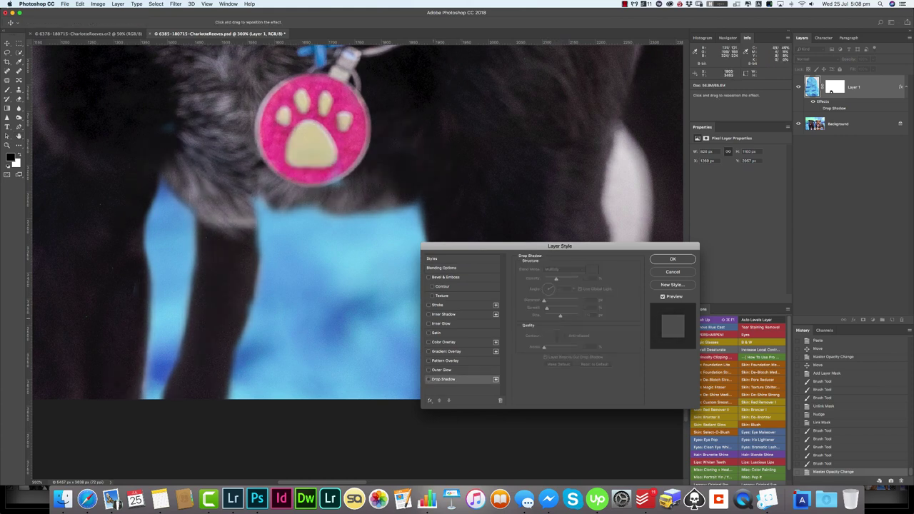
left_click(443, 314)
key("Tab")
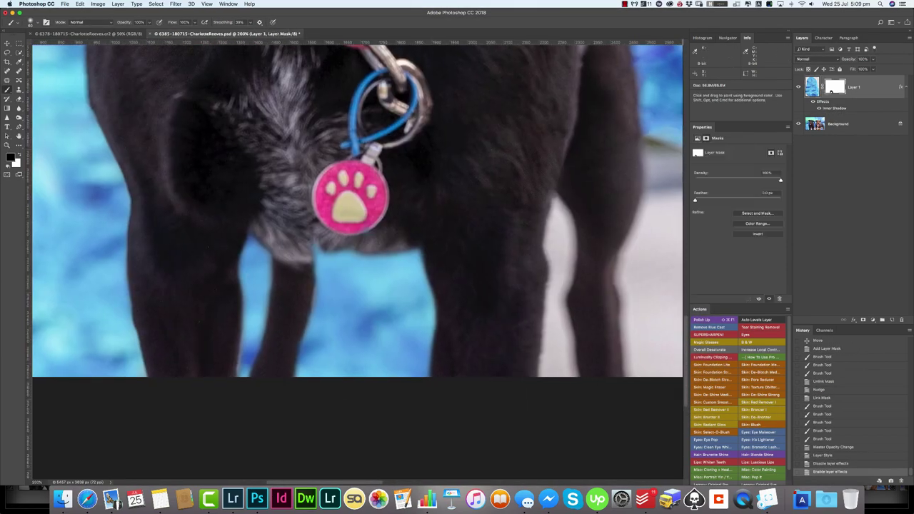
left_click_drag(213, 260, 190, 374)
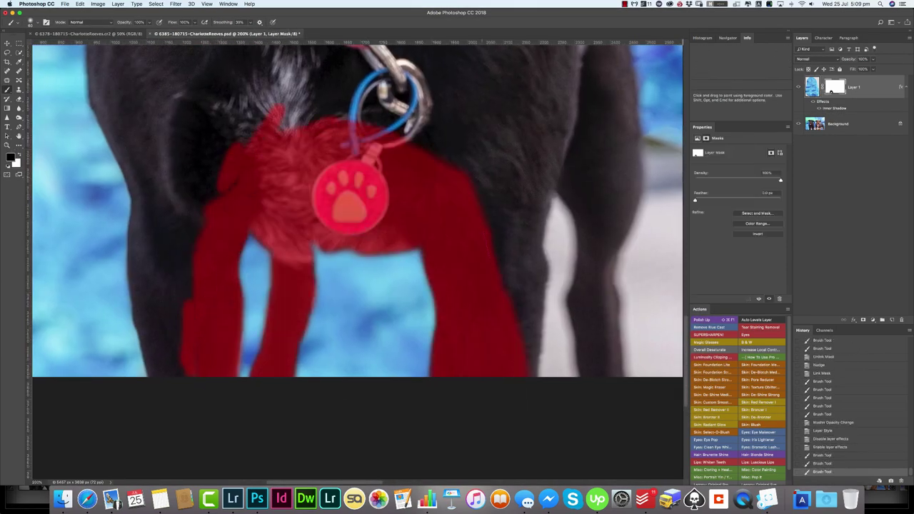
key("backslash")
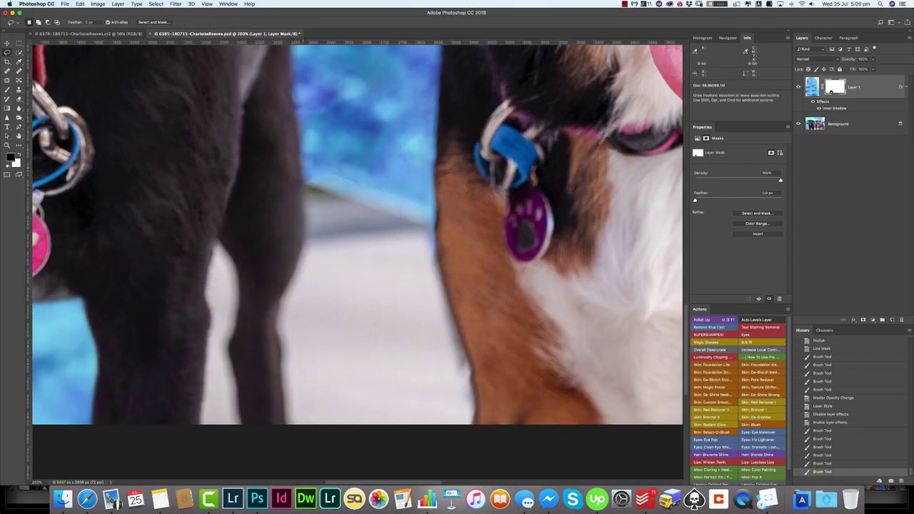
Step: Duplicate the blue patch between the dogs, widen it to about 894 px, set 50% opacity and mask it
key("super+j")
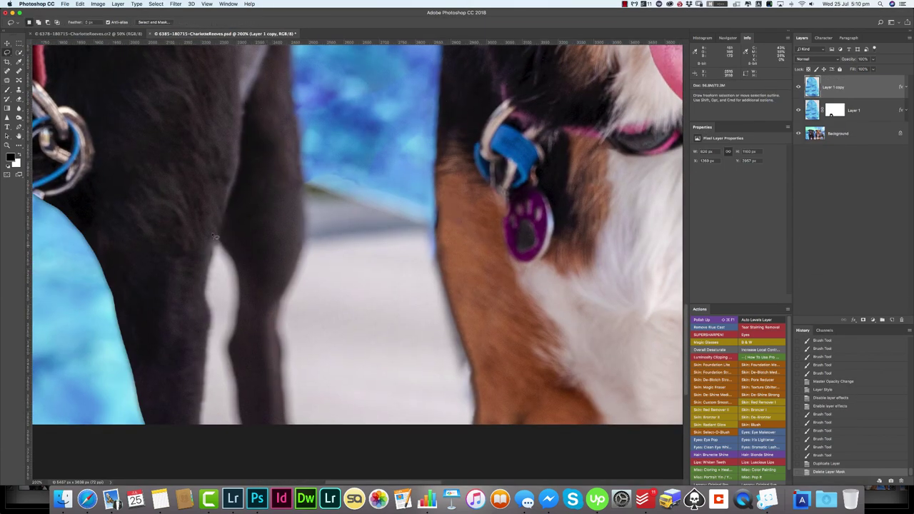
key("super+t")
left_click_drag(213, 237, 393, 197)
left_click_drag(215, 309, 163, 308)
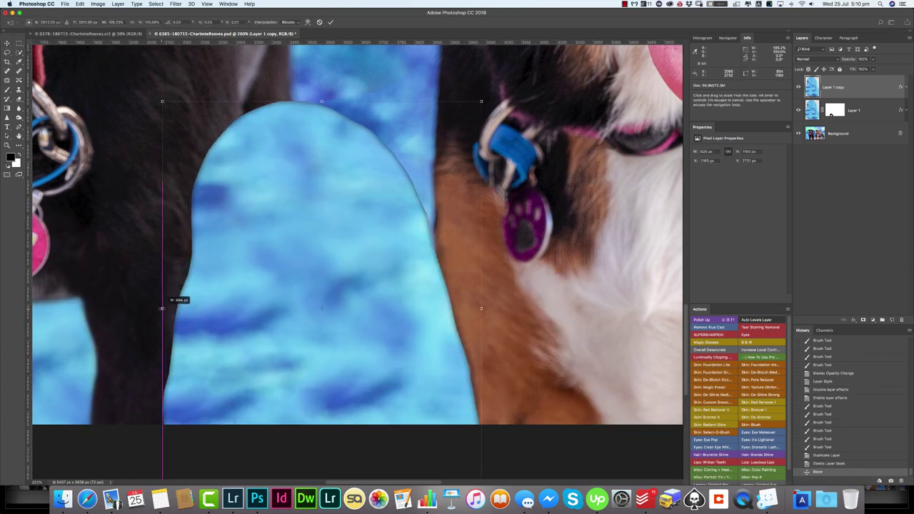
key("Return")
key("5")
key("super+alt+m")
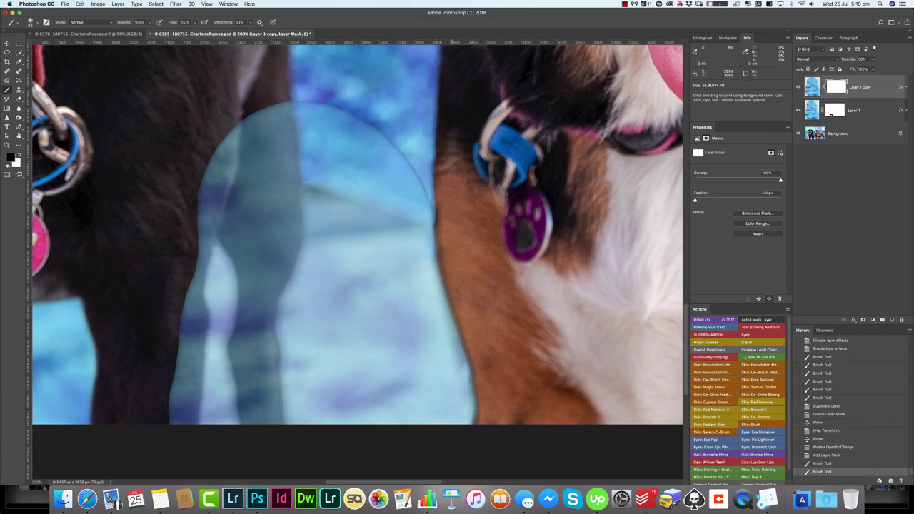
Step: Paint the dog's leg and collar tags back through the blue copy's mask
left_click_drag(429, 207, 260, 107)
mouse_move(389, 201)
left_mouse_down()
mouse_move(243, 114)
mouse_move(296, 200)
mouse_move(271, 300)
left_mouse_up()
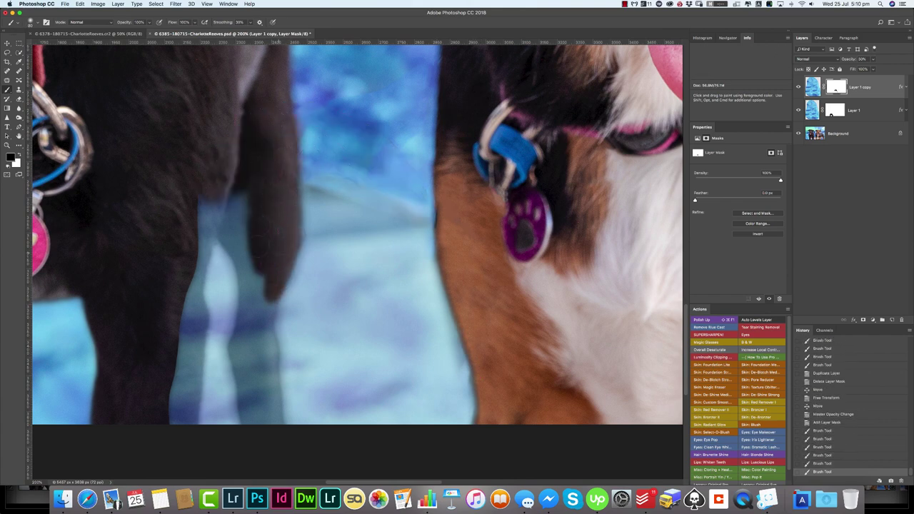
left_click_drag(215, 204, 278, 466)
left_click_drag(240, 342, 279, 422)
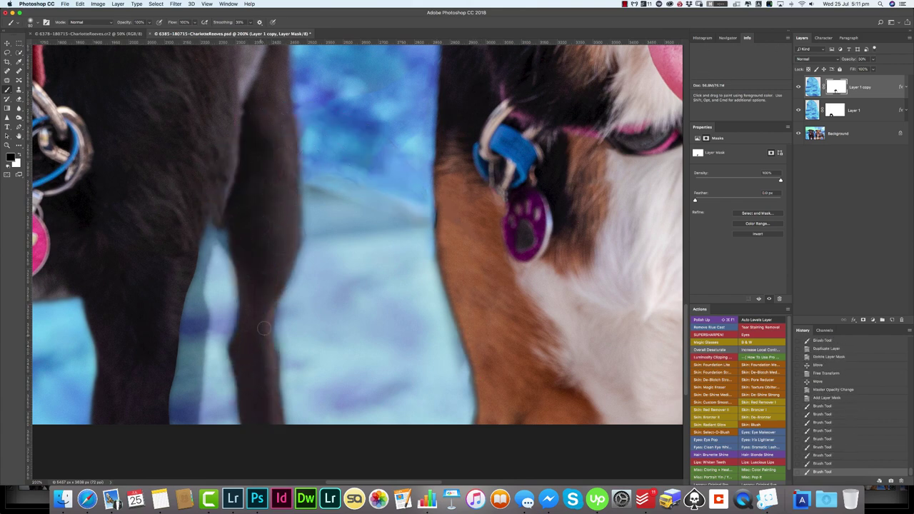
left_click_drag(200, 294, 190, 422)
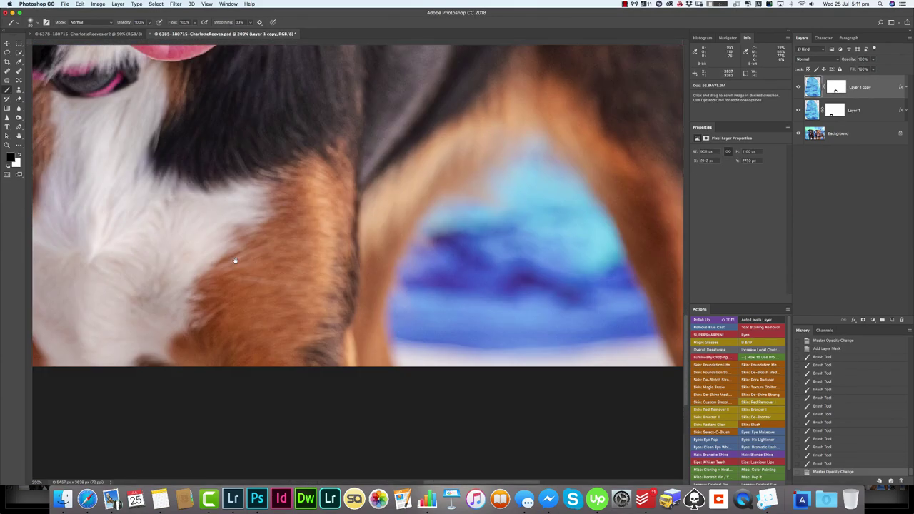
left_click_drag(235, 260, 453, 320)
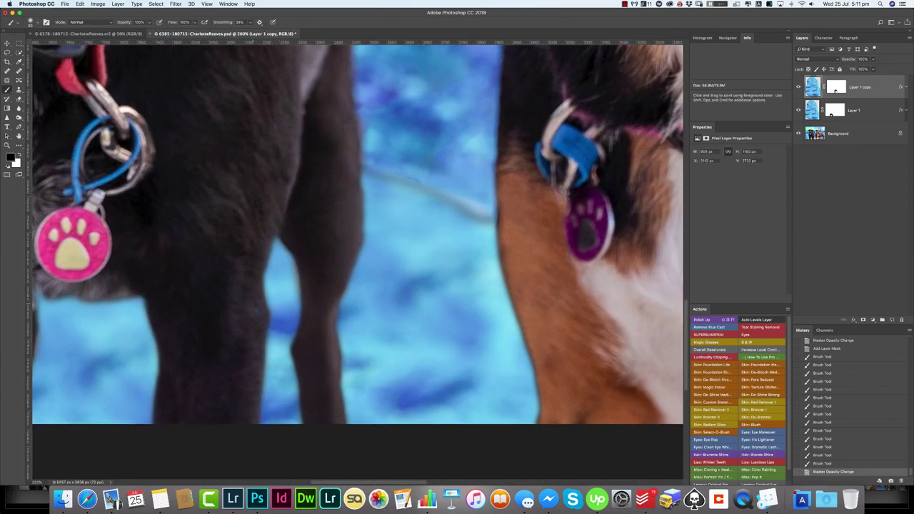
key("super+minus")
Step: Apply Levels to the dog layer and darken the top layer's midtones to 0.87
key("alt+bracketleft")
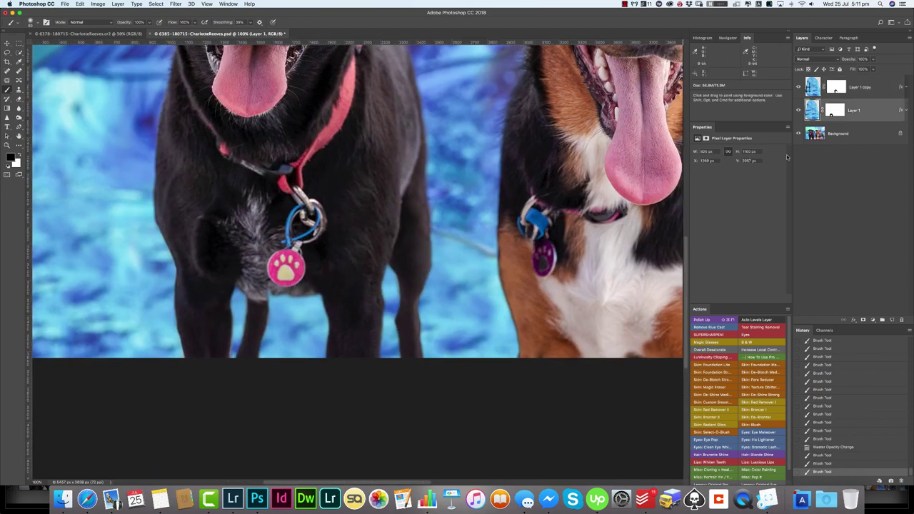
key("super+l")
key("Return")
key("alt+bracketright")
key("super+l")
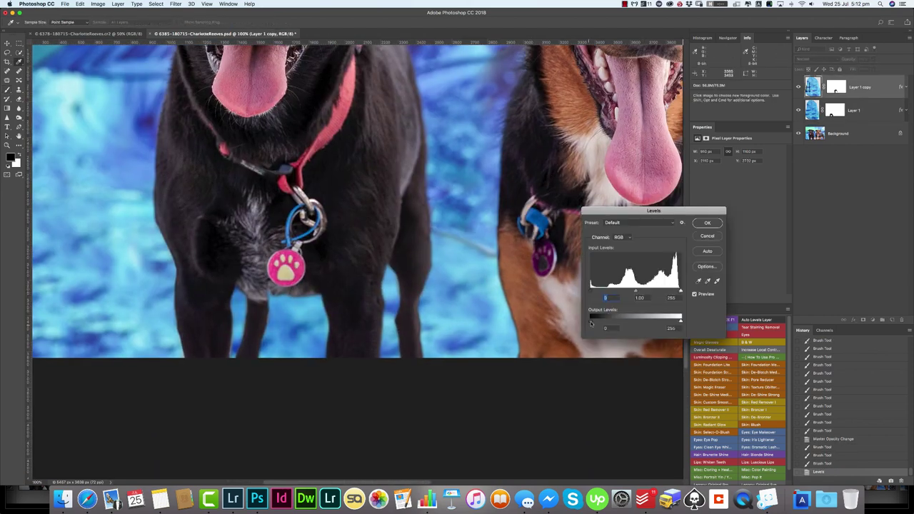
left_click_drag(635, 291, 642, 292)
key("Return")
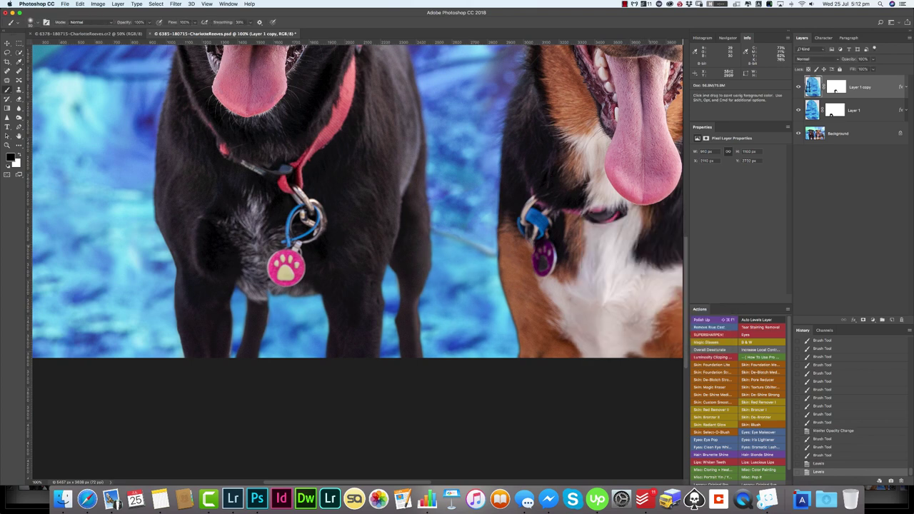
Step: Flatten the image and clone backdrop over the flaw between the legs
key("super+shift+e")
scroll(510, 212, "up", 1)
key("s")
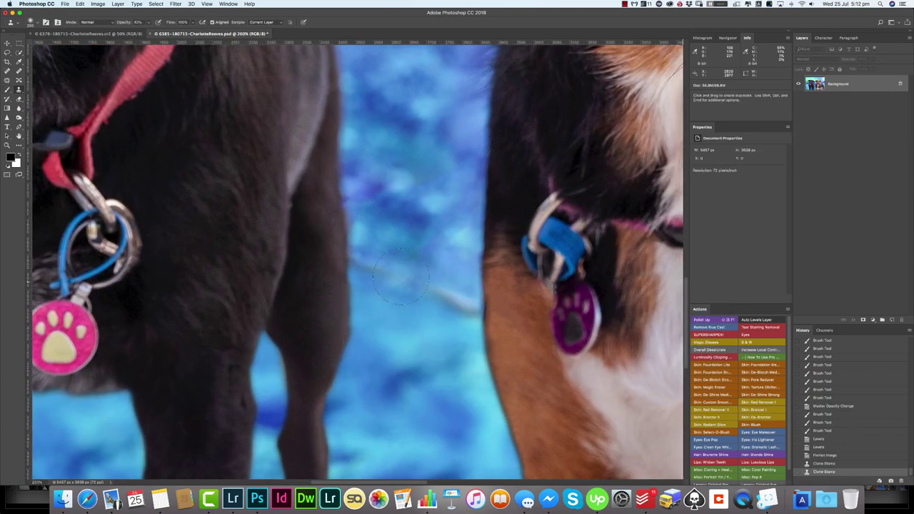
left_click_drag(379, 265, 428, 308)
left_click_drag(379, 336, 443, 379)
Step: Patch the white bottom strip with blue backdrop and clone over the bottom-left gap
left_click_drag(106, 479, 342, 359)
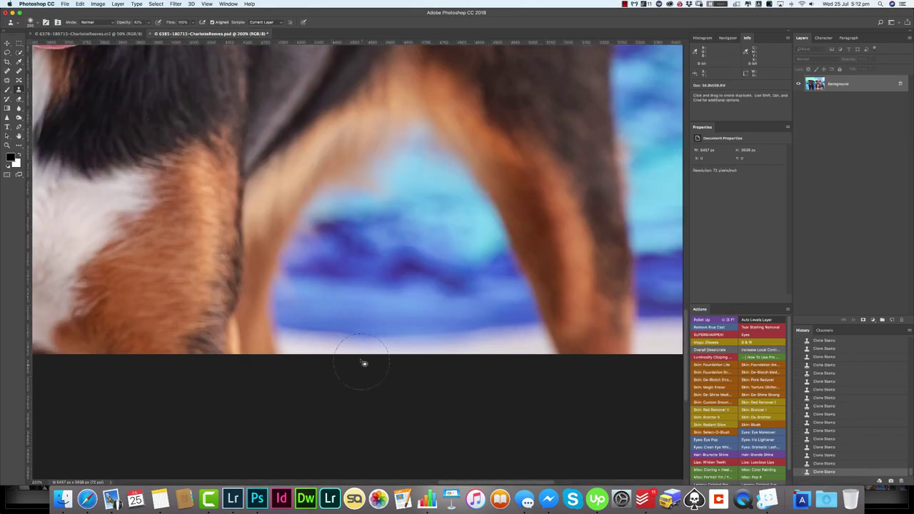
left_click_drag(385, 336, 401, 353)
left_click_drag(343, 341, 433, 328)
left_click_drag(508, 323, 500, 289)
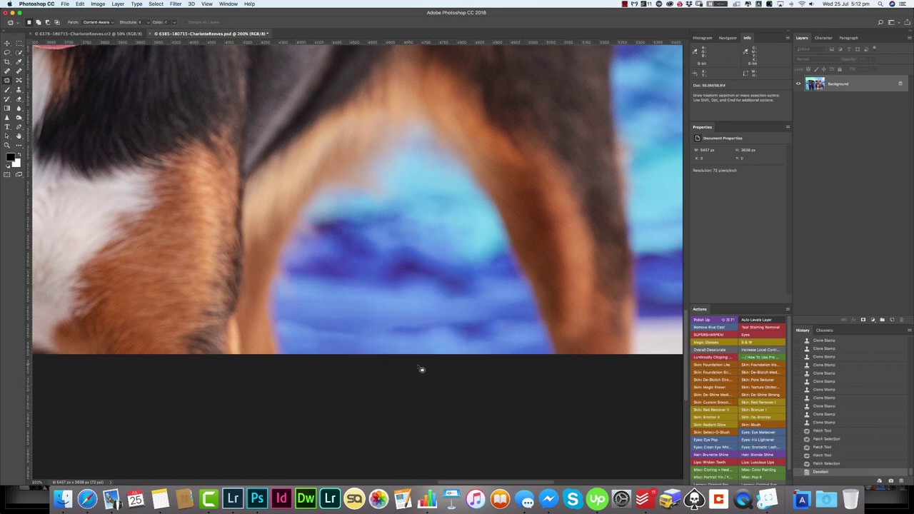
key("super+d")
key("s")
left_click_drag(336, 322, 298, 351)
Step: Dodge the brown dog's face and chest, undoing the last stroke
scroll(298, 355, "right", 10)
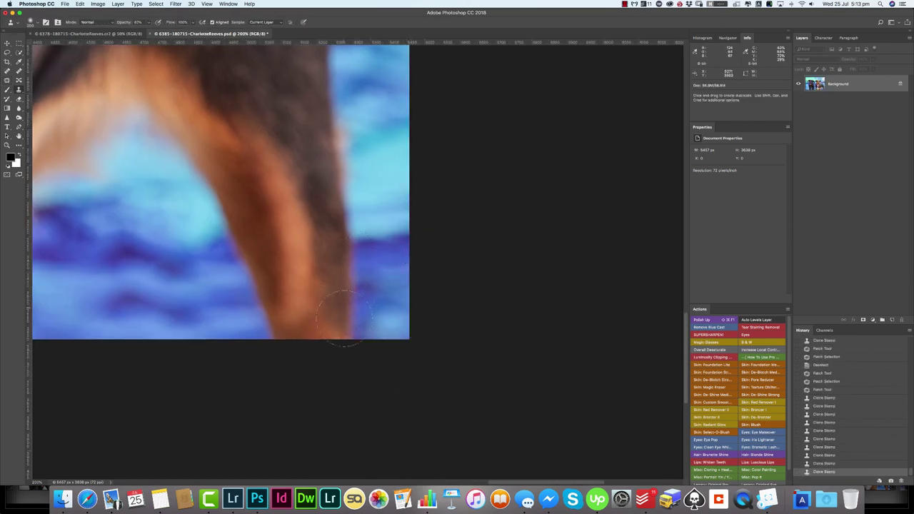
key("super+minus")
key("super+minus")
key("o")
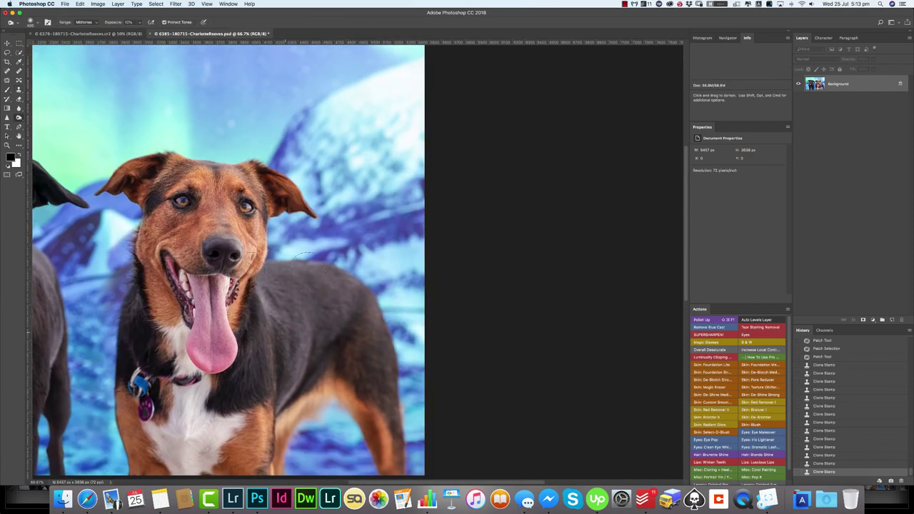
left_click_drag(393, 264, 400, 343)
left_click_drag(335, 128, 300, 79)
scroll(321, 257, "left", 10)
key("super+minus")
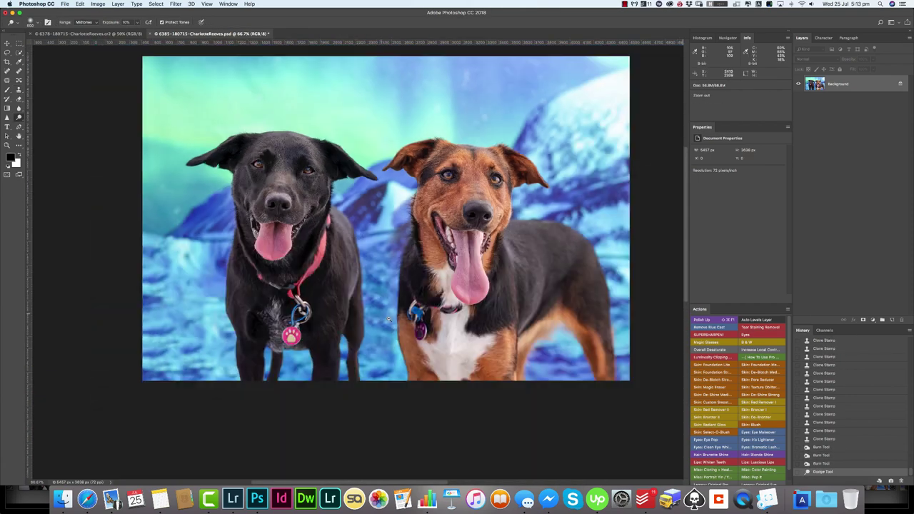
key("super+z")
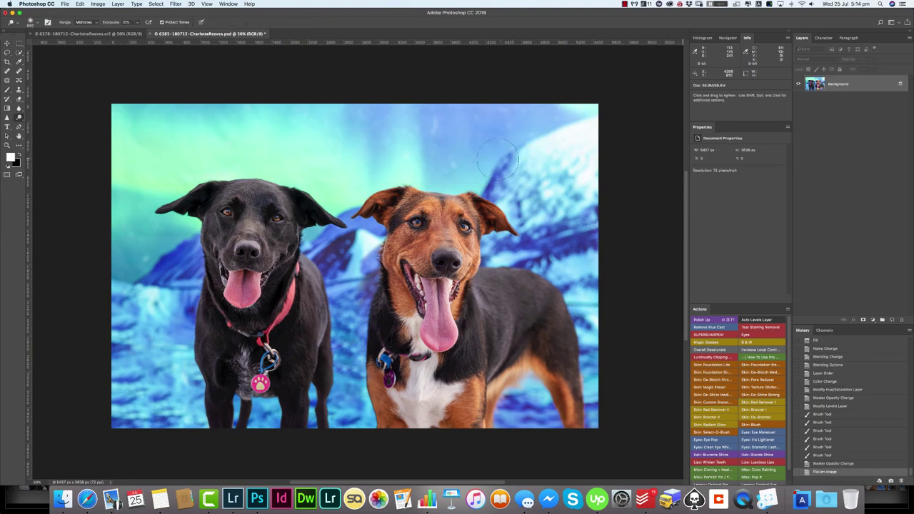
Step: Brighten the dog's face and chest, then view the original photo for comparison
left_click_drag(405, 230, 420, 329)
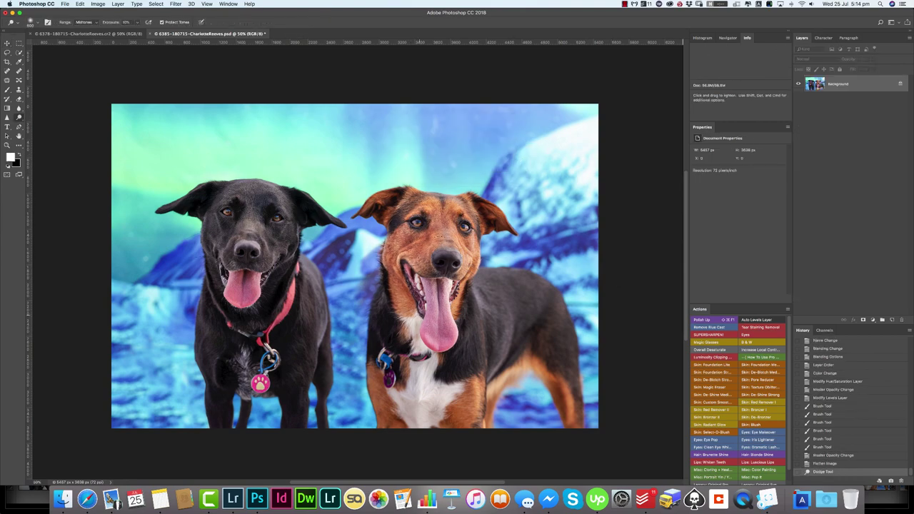
scroll(857, 407, "up", 10)
left_click(850, 341)
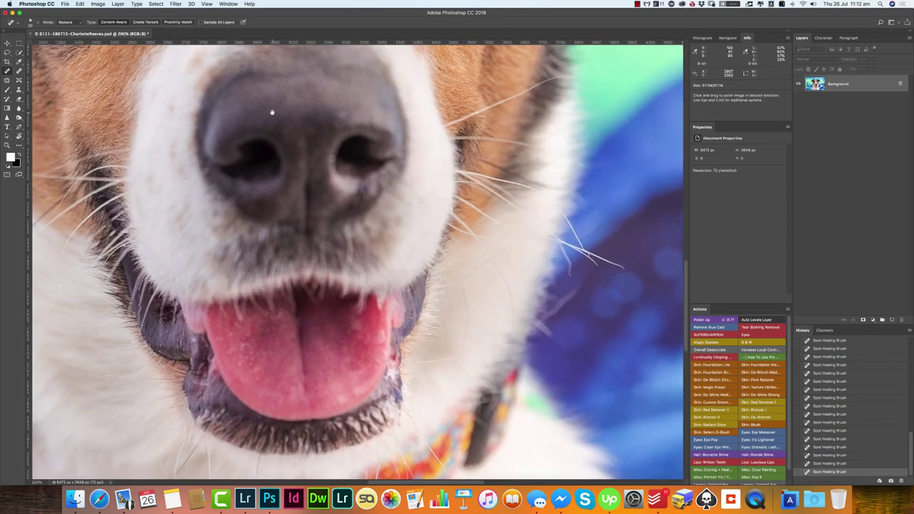
Step: Fill the white strip on the left edge with content-aware fill
left_click_drag(272, 112, 436, 426)
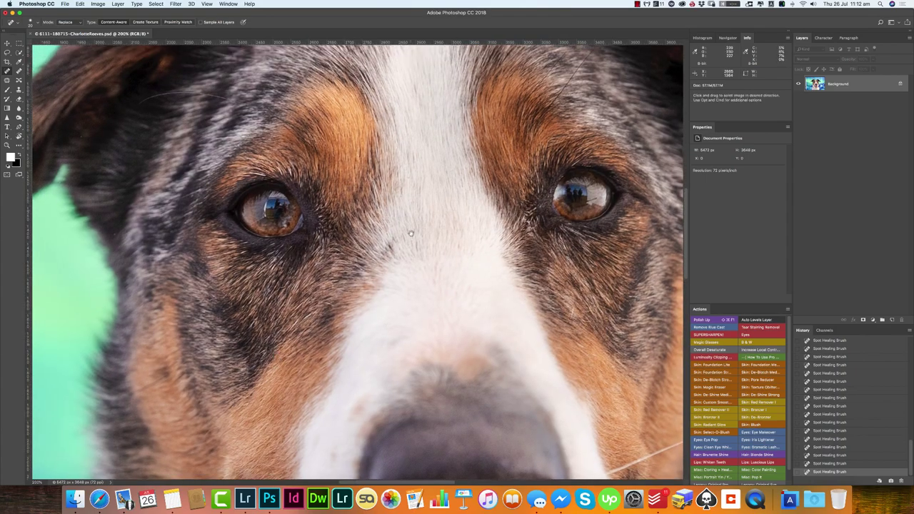
left_click_drag(114, 228, 270, 346)
key("super+minus")
key("super+minus")
key("super+minus")
key("shift+j")
key("shift+j")
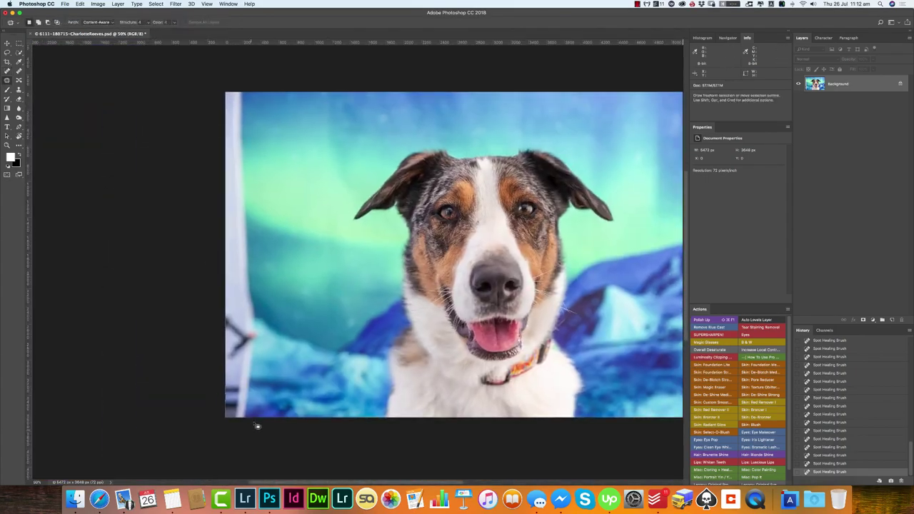
key("shift+BackSpace")
key("Return")
key("super+d")
Step: Brighten the dog's forehead, face and white chest fur at 10% exposure
key("s")
key("super+plus")
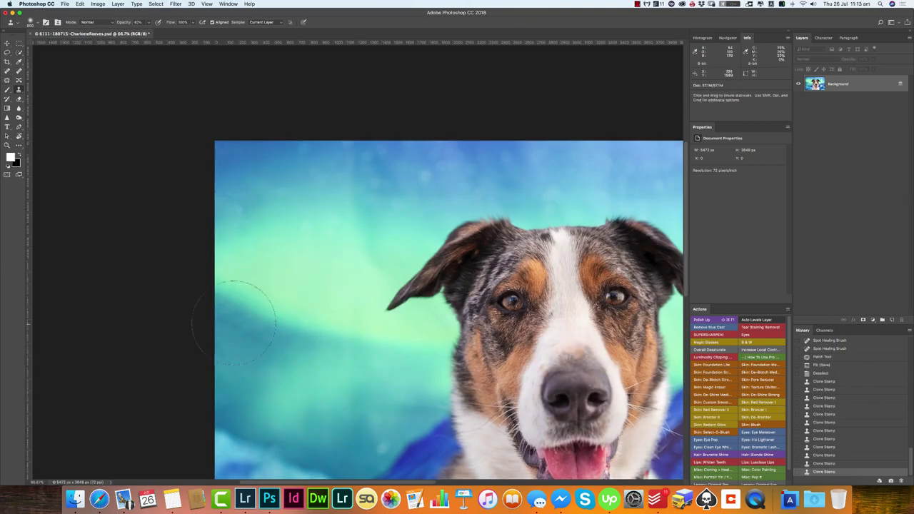
scroll(336, 179, "down", 5)
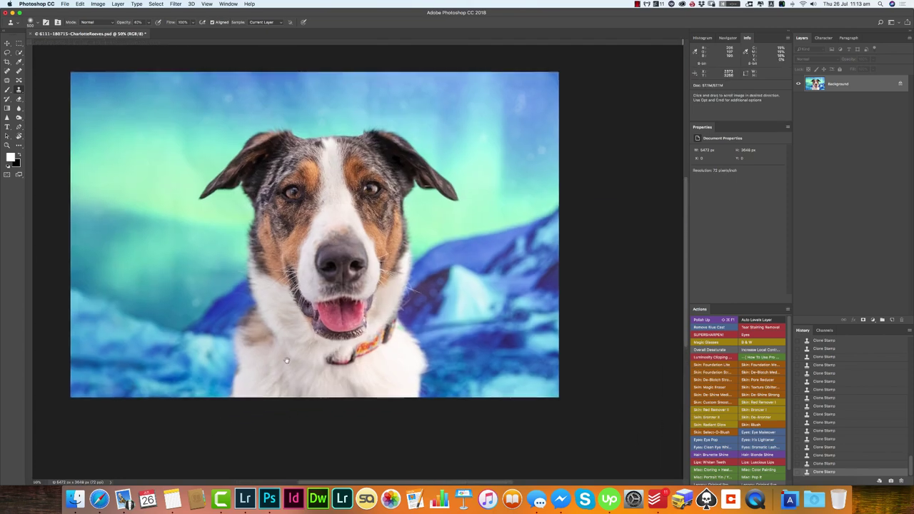
left_click_drag(303, 284, 345, 193)
key("1")
left_click_drag(289, 350, 285, 372)
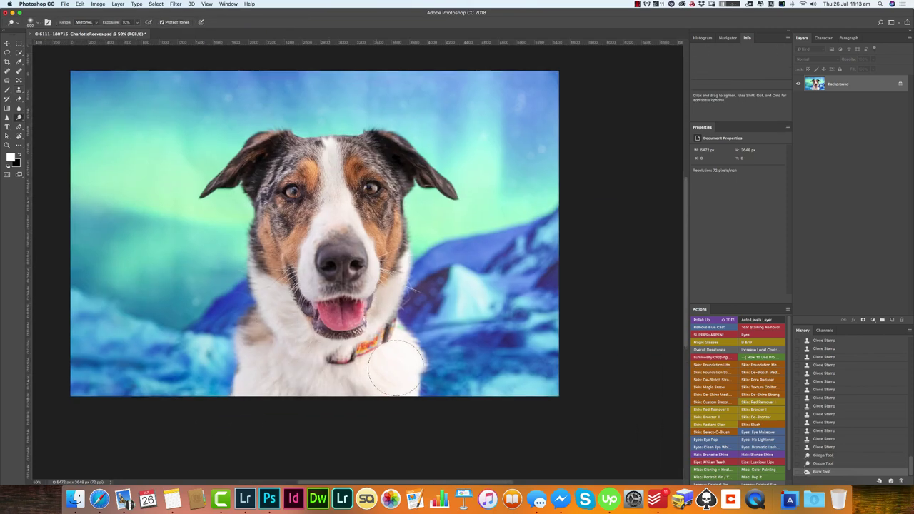
Step: Darken areas of the dog for depth and heal a small face blemish
left_click_drag(239, 100, 158, 286)
left_click_drag(500, 121, 459, 225)
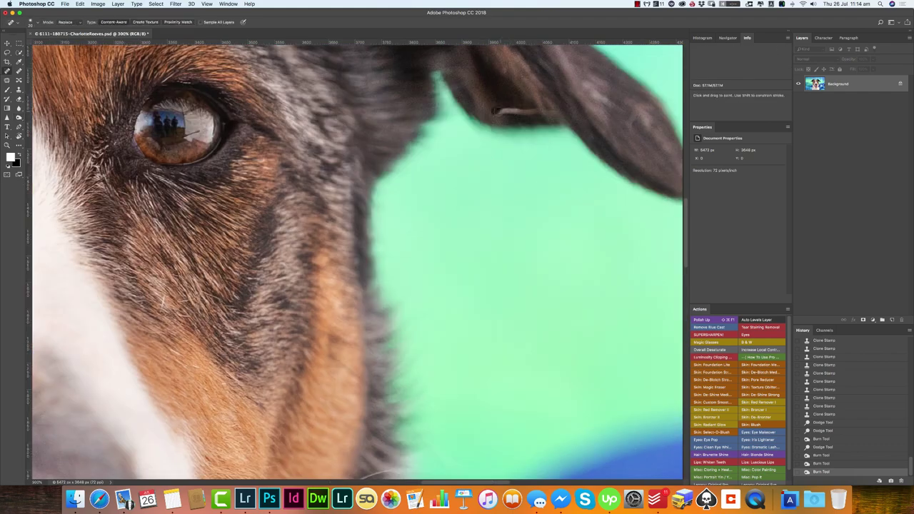
left_click_drag(493, 111, 543, 112)
key("super+minus")
key("super+minus")
key("o")
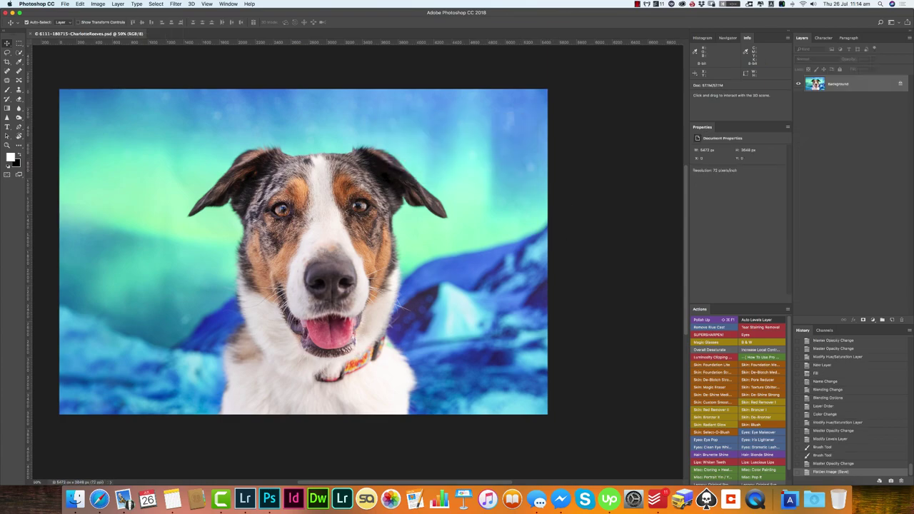
Step: Compare the edited result with the original, then return to the final state
left_click(829, 386)
left_click(833, 461)
left_click(836, 424)
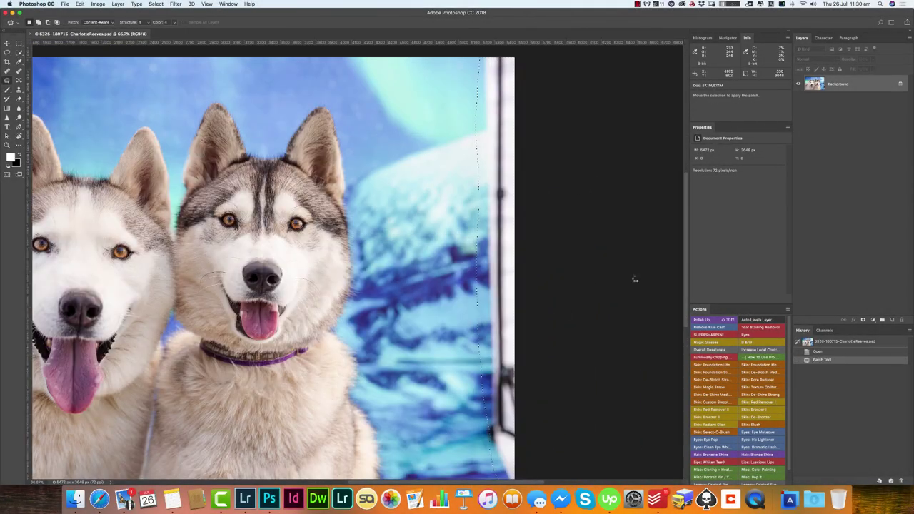
Step: Clone over the fur edge and replace the right dog's purple collar with fur
key("super+d")
key("s")
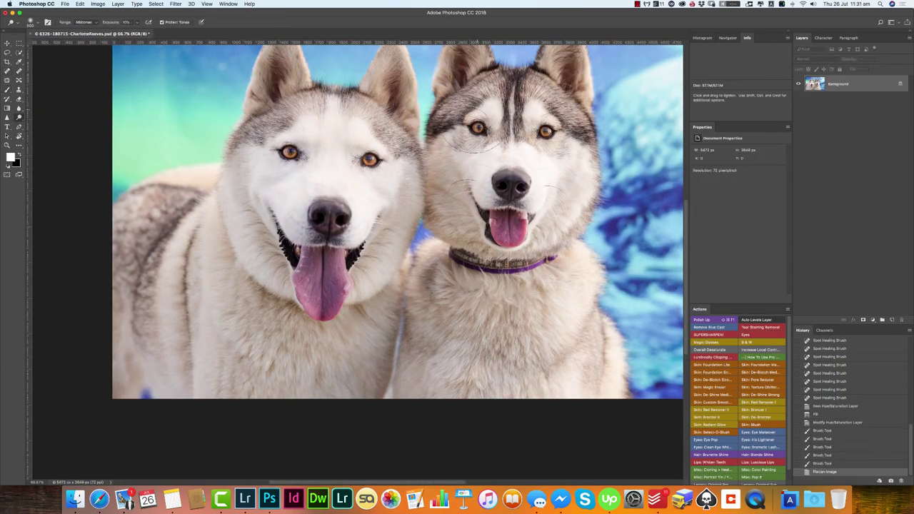
scroll(630, 232, "up", 2)
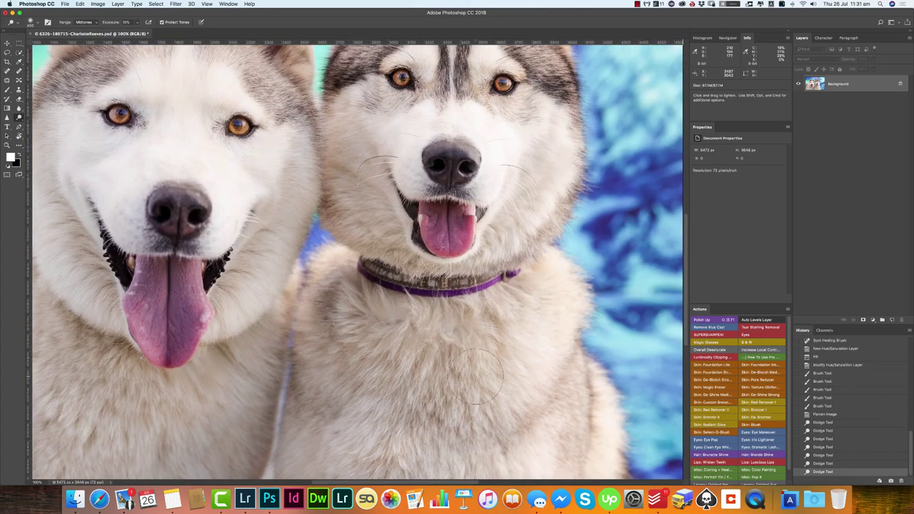
key("s")
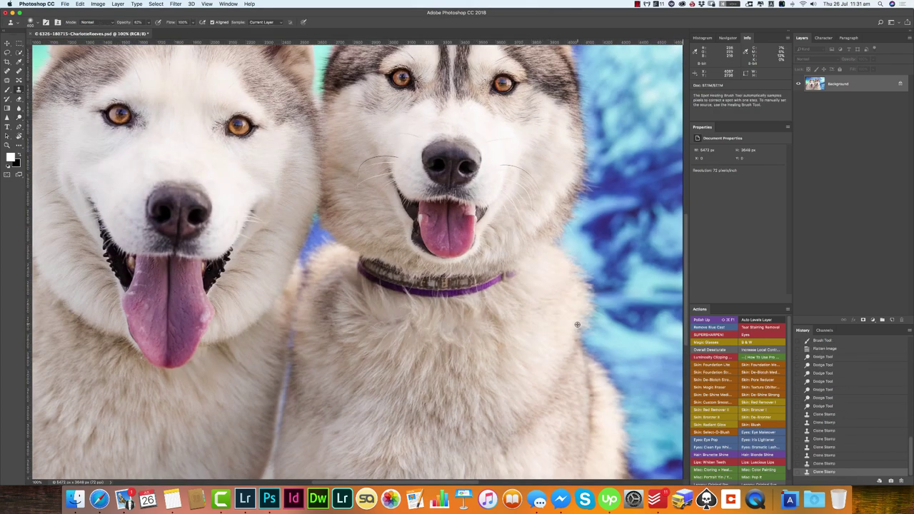
left_click_drag(566, 247, 546, 253)
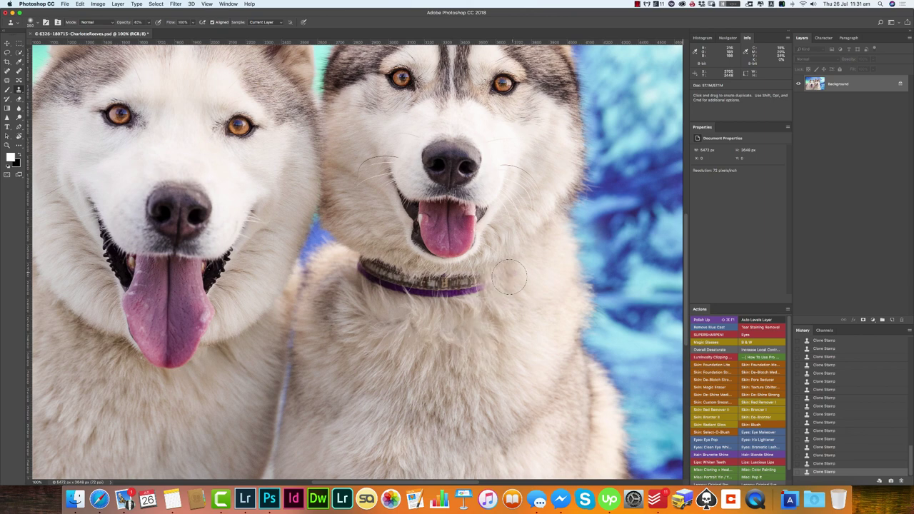
left_click_drag(375, 282, 479, 291)
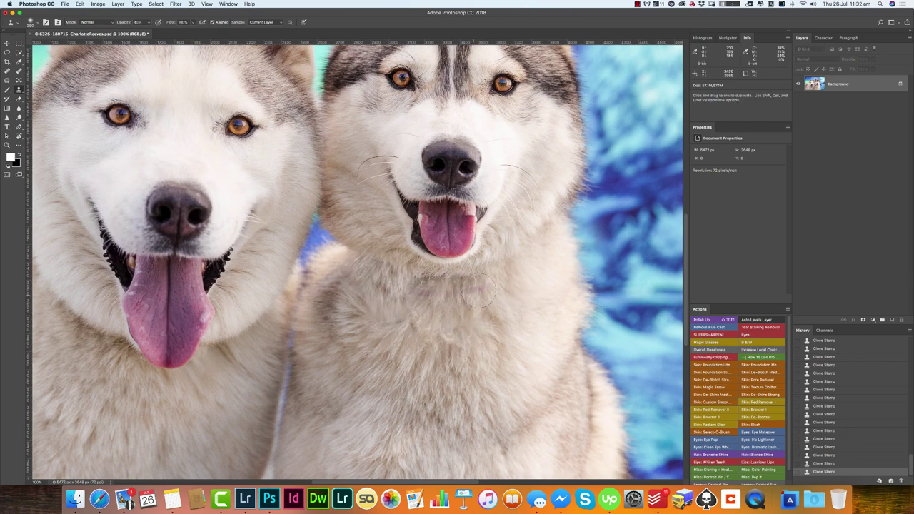
scroll(332, 209, "down", 3)
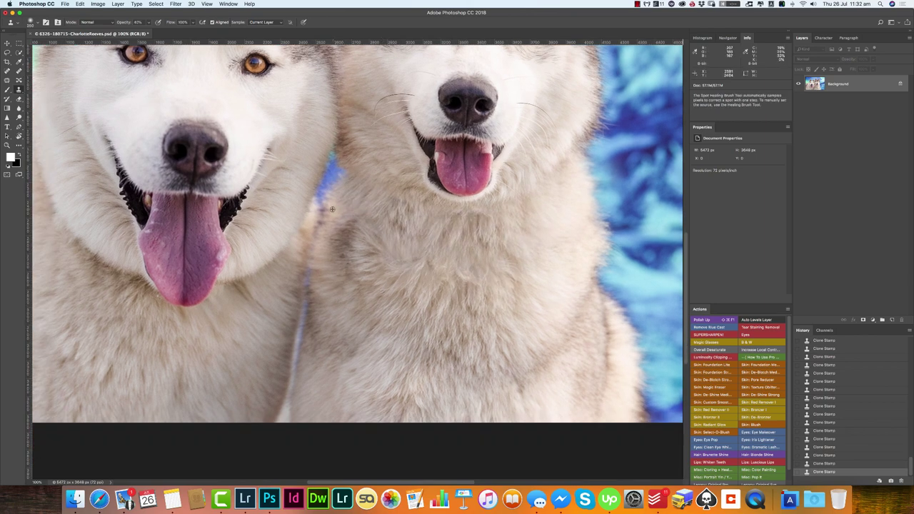
left_click_drag(412, 220, 397, 330)
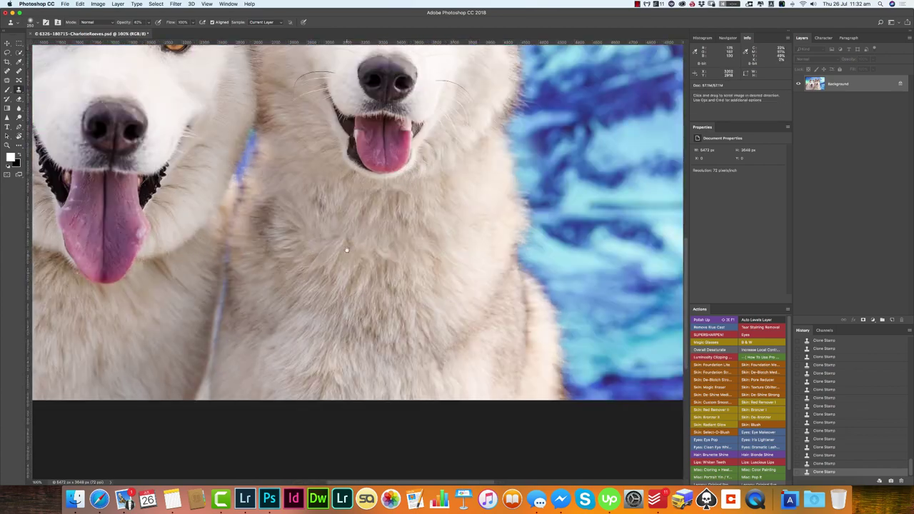
Step: Remove the pink blemish on the left husky's tongue and a small nearby spot
key("super+shift+x")
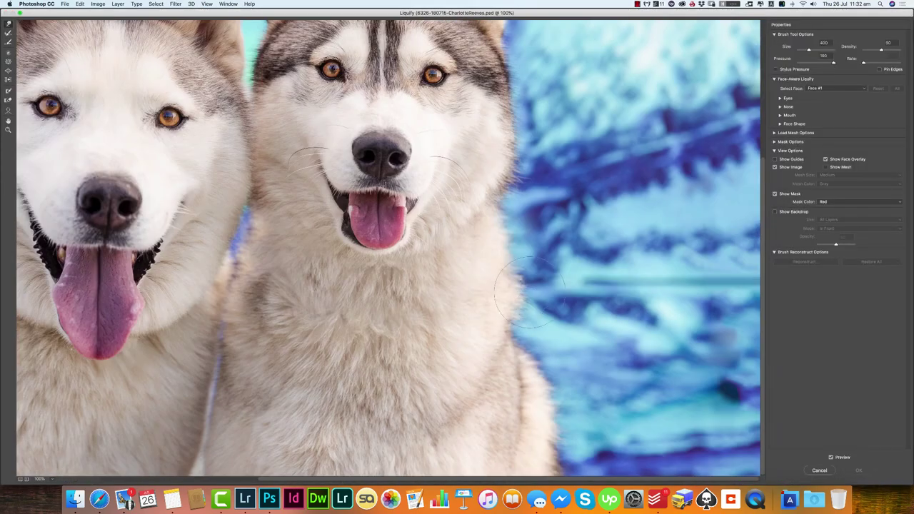
scroll(175, 161, "left", 5)
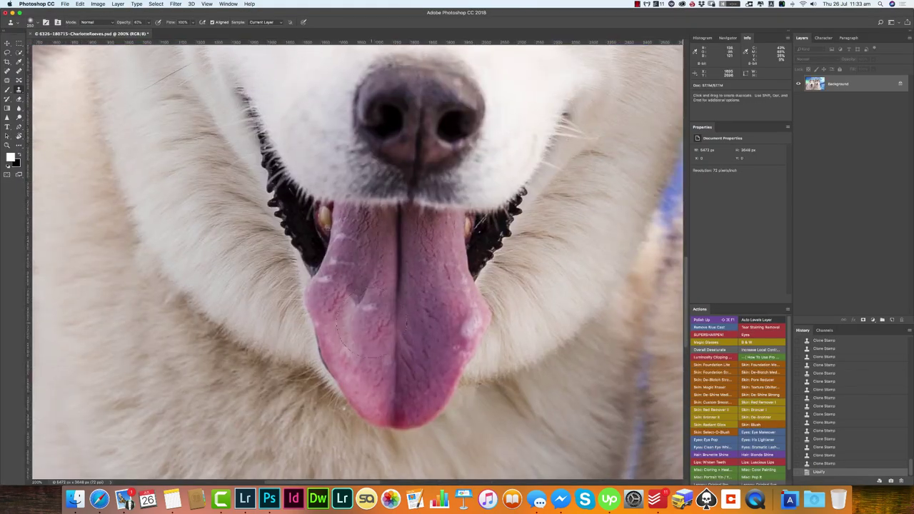
left_click(472, 325)
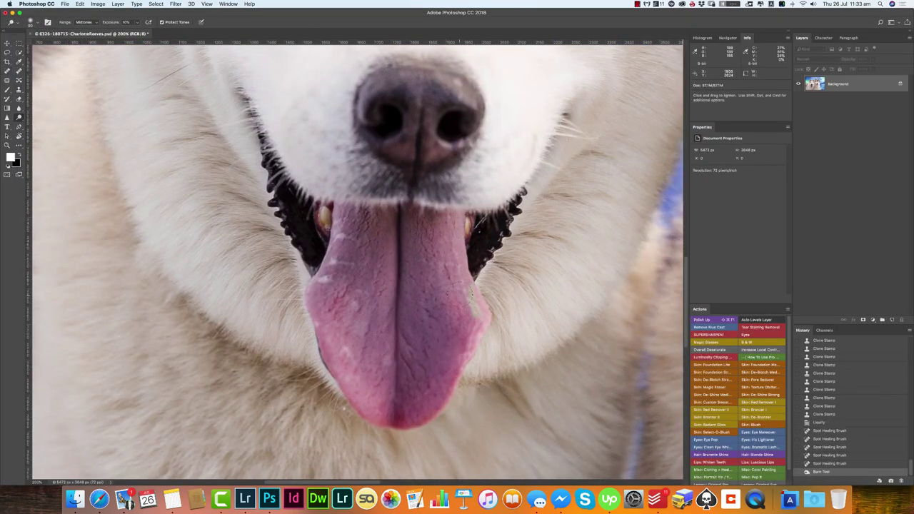
mouse_move(473, 295)
left_mouse_down()
mouse_move(468, 314)
mouse_move(453, 267)
left_mouse_up()
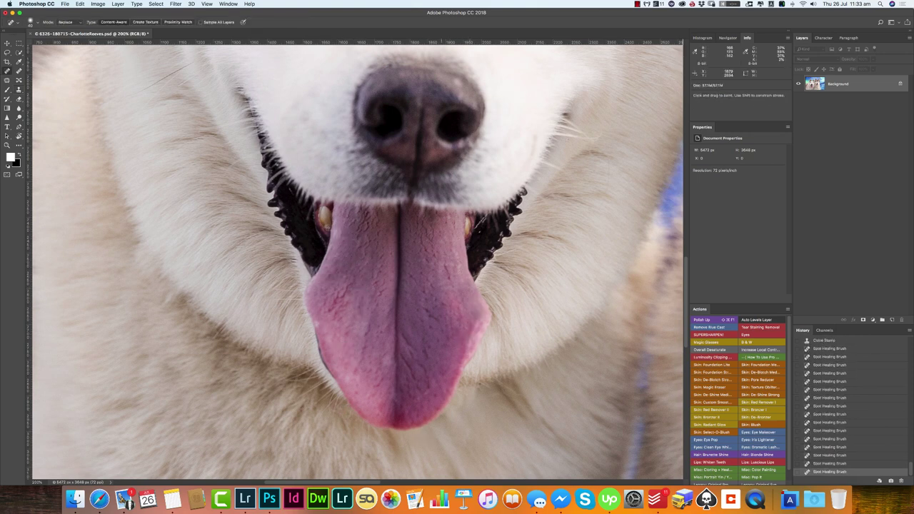
scroll(532, 339, "down", 1)
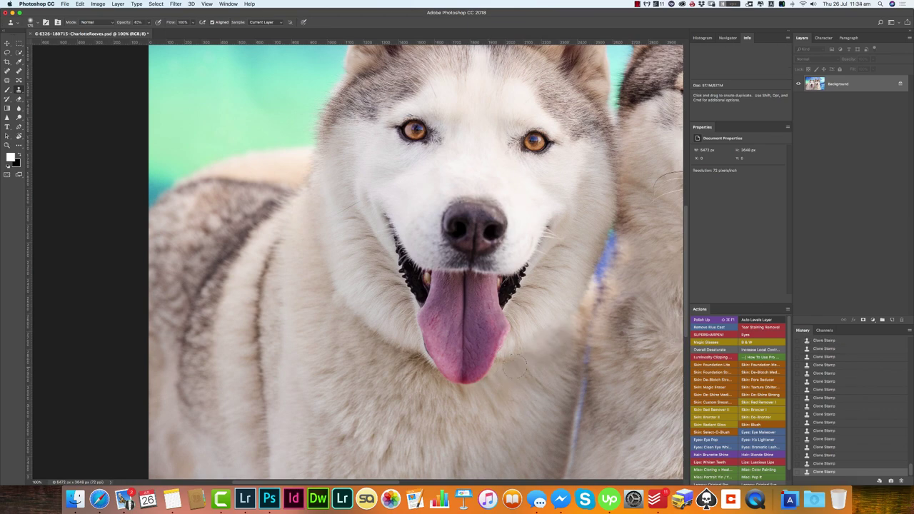
scroll(386, 347, "down", 1)
left_click(459, 374)
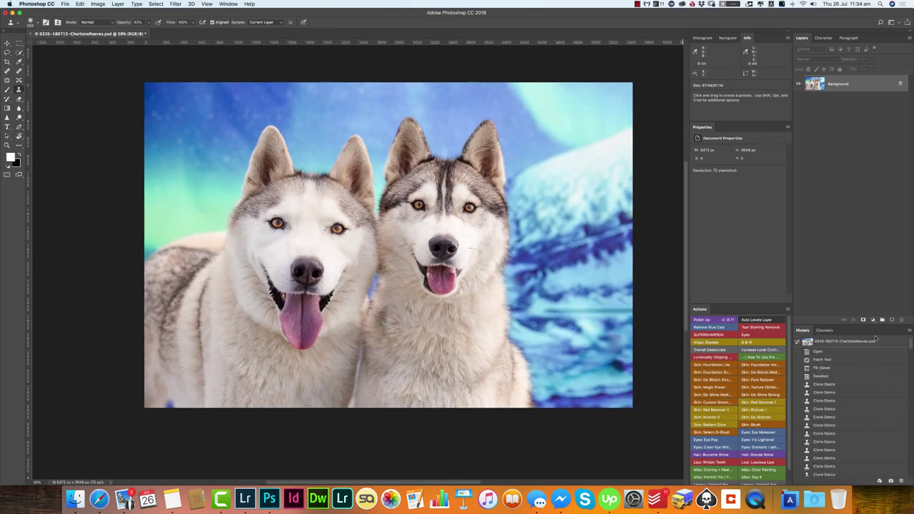
Step: Lighten both huskies' chest fur with the Dodge tool
scroll(293, 236, "up", 1)
key("o")
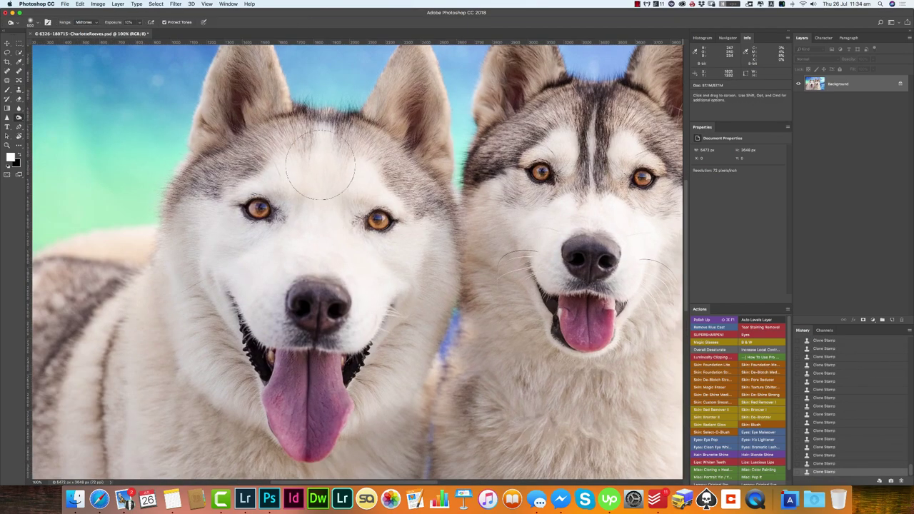
scroll(359, 269, "right", 3)
scroll(583, 236, "up", 1)
key("j")
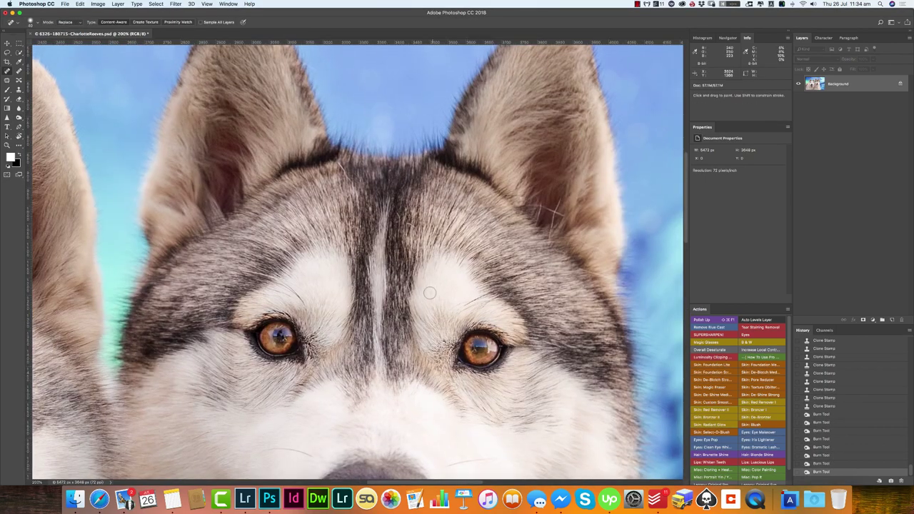
scroll(357, 261, "down", 2)
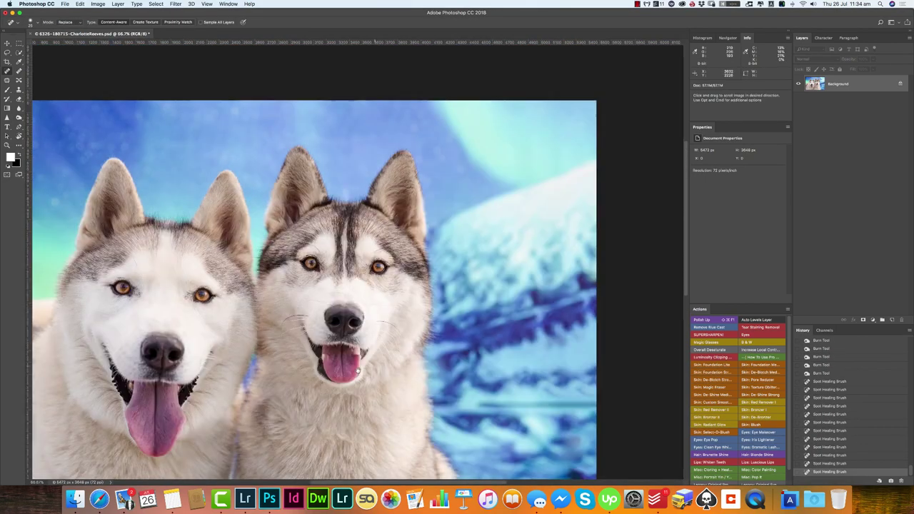
left_click_drag(344, 246, 336, 311)
left_click_drag(329, 303, 411, 361)
left_click_drag(358, 332, 429, 411)
mouse_move(310, 300)
left_mouse_down()
mouse_move(268, 411)
mouse_move(286, 311)
left_mouse_up()
left_click_drag(182, 289, 143, 382)
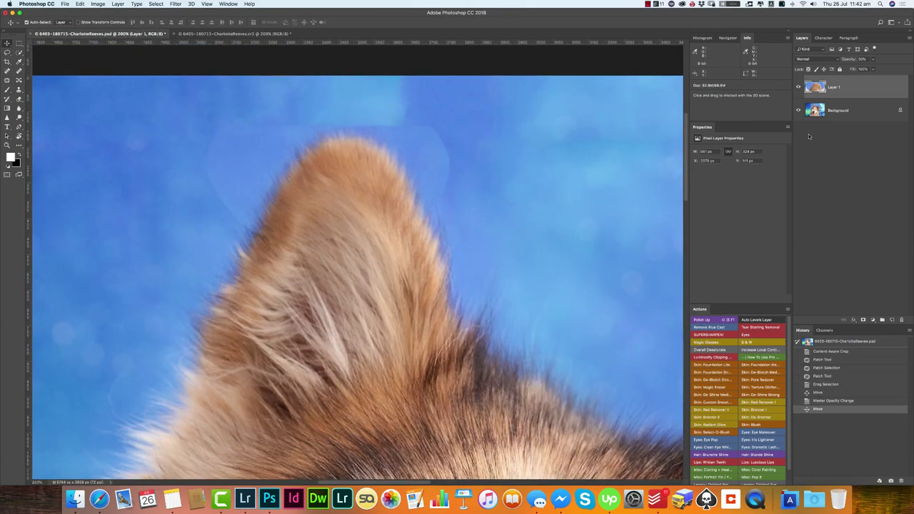
Step: Set the sky patch to 100% opacity, invert-mask it, and paint it in around the ear
key("0")
key("ctrl+i")
key("b")
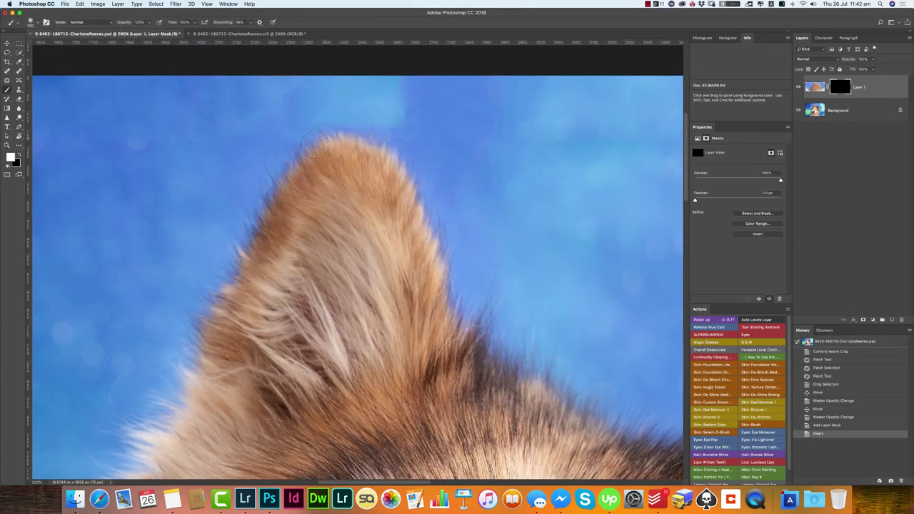
left_click(347, 136)
key("x")
left_click(355, 117)
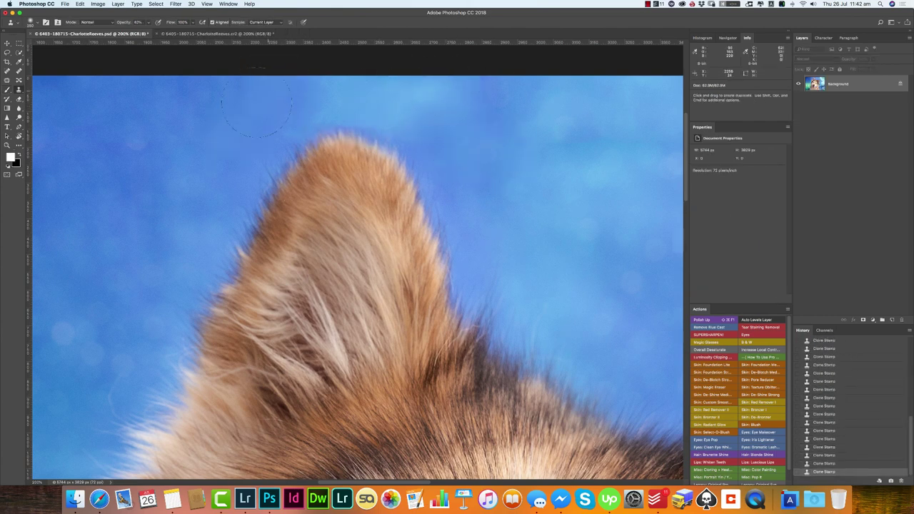
Step: Spot-heal the white spots on the dog's tongue
scroll(257, 103, "left", 10)
scroll(214, 122, "left", 5)
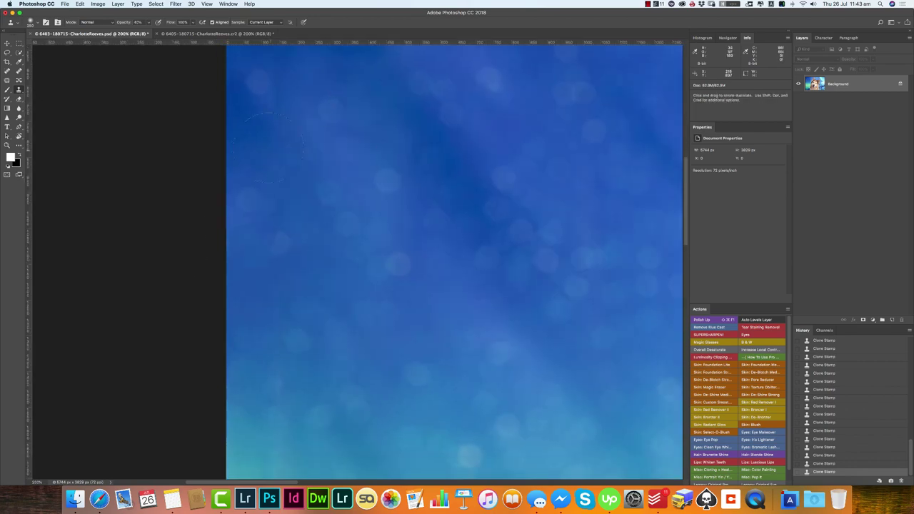
scroll(322, 169, "down", 5)
scroll(329, 157, "down", 5)
scroll(326, 331, "down", 5)
scroll(276, 308, "down", 5)
scroll(276, 307, "left", 2)
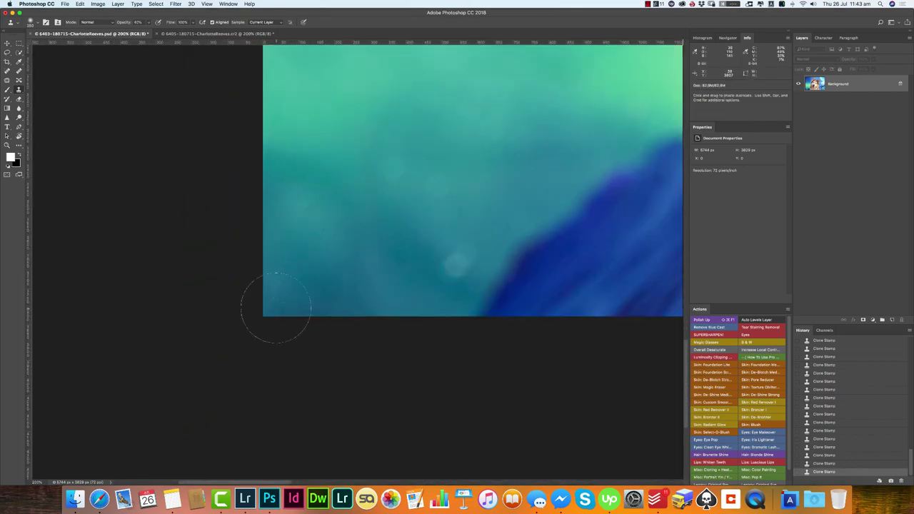
scroll(275, 307, "right", 10)
scroll(436, 271, "down", 5)
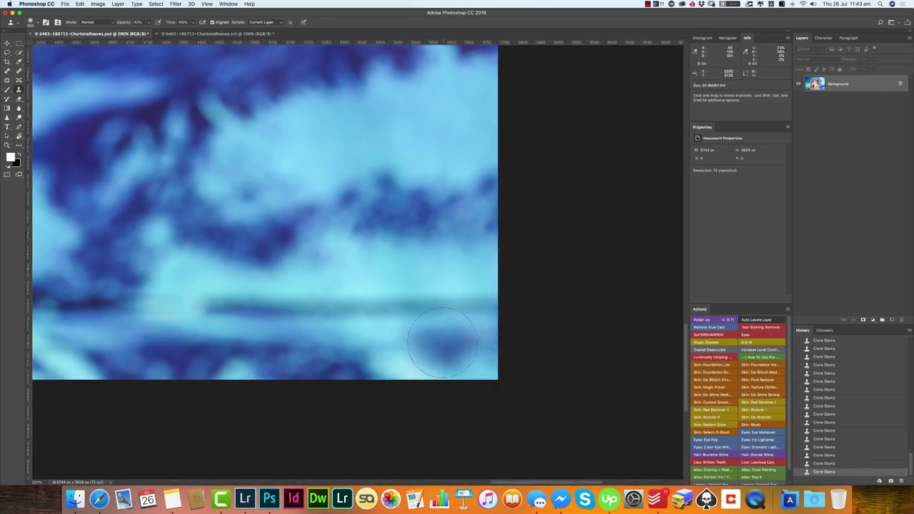
scroll(432, 164, "up", 10)
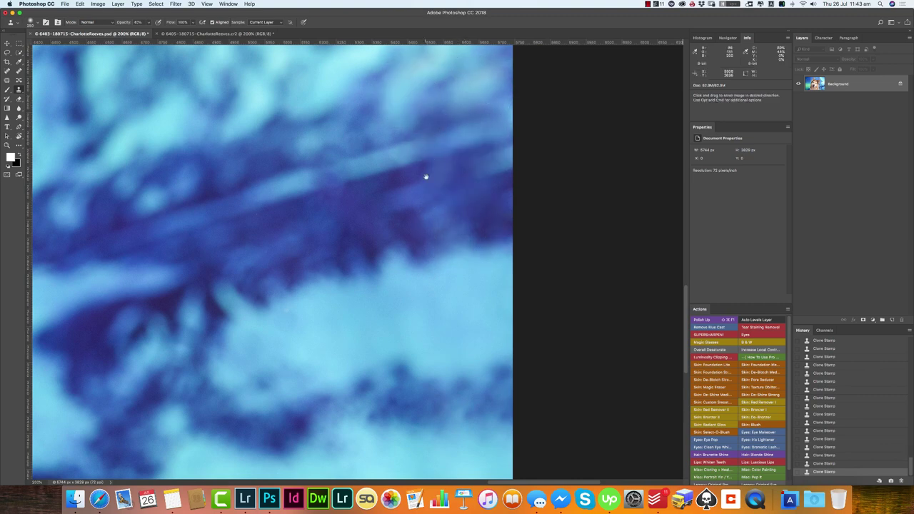
scroll(426, 177, "up", 5)
scroll(377, 317, "up", 5)
scroll(377, 317, "down", 5)
scroll(297, 238, "up", 3)
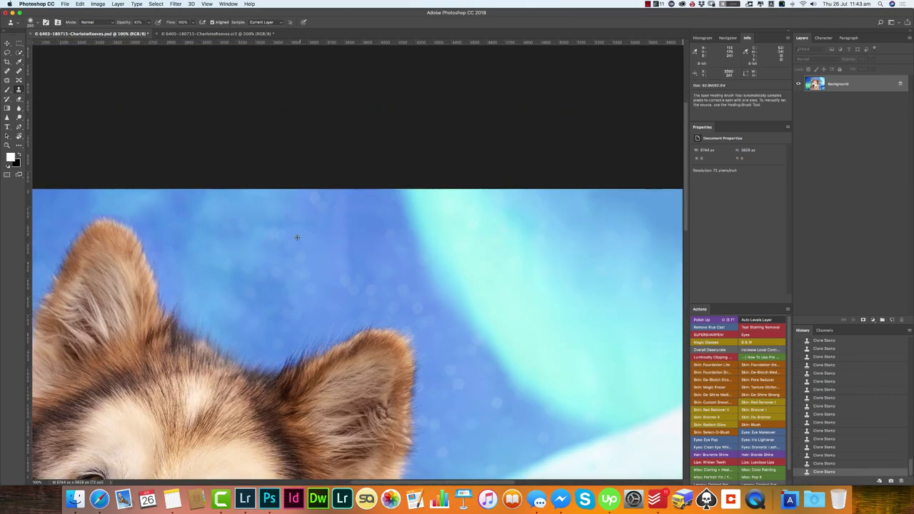
scroll(428, 214, "up", 3)
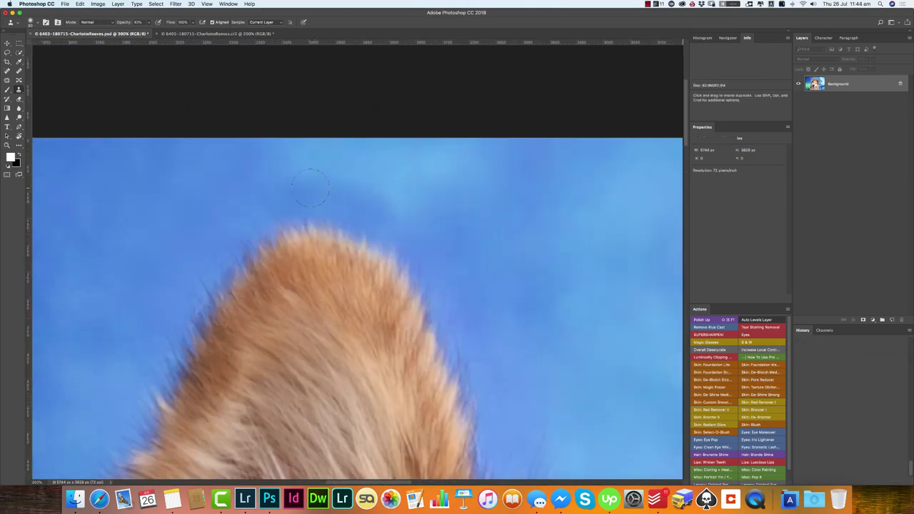
key("j")
scroll(290, 201, "down", 5)
scroll(442, 350, "up", 5)
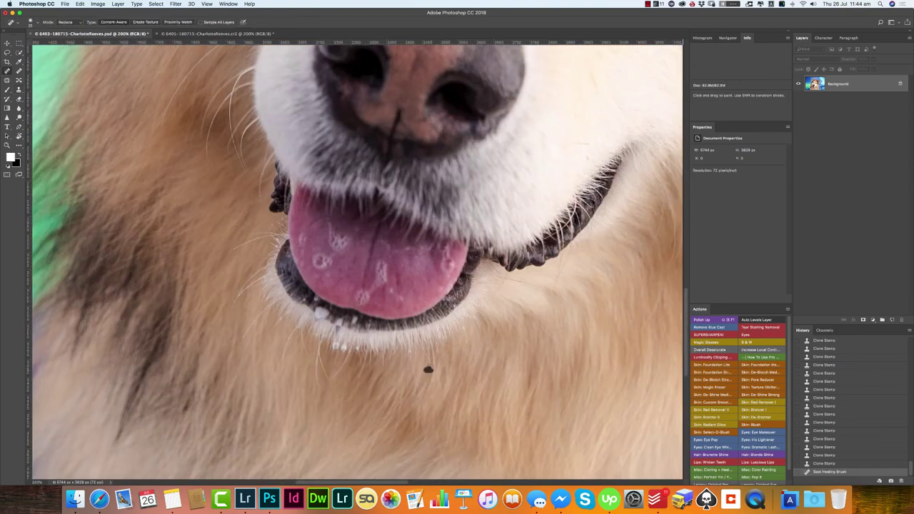
left_click_drag(331, 227, 320, 258)
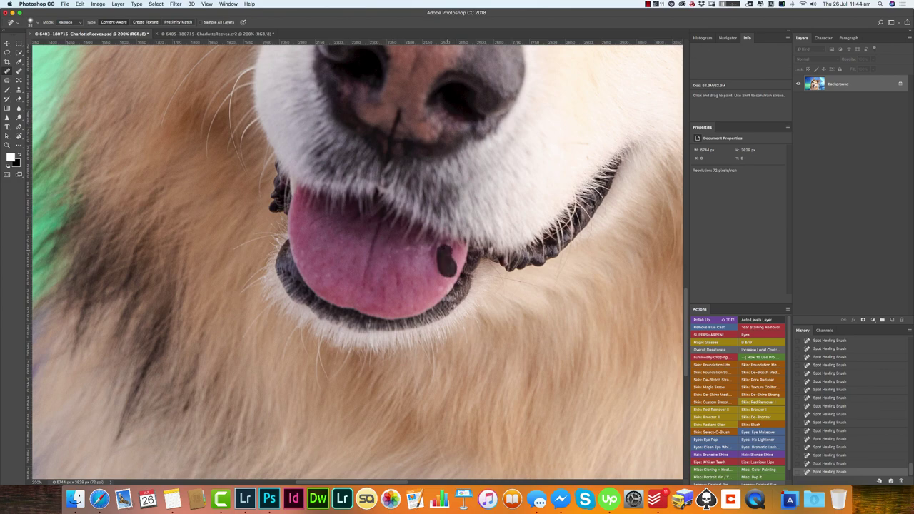
Step: Spot-heal a blemish in the dog's forehead fur
scroll(358, 257, "up", 10)
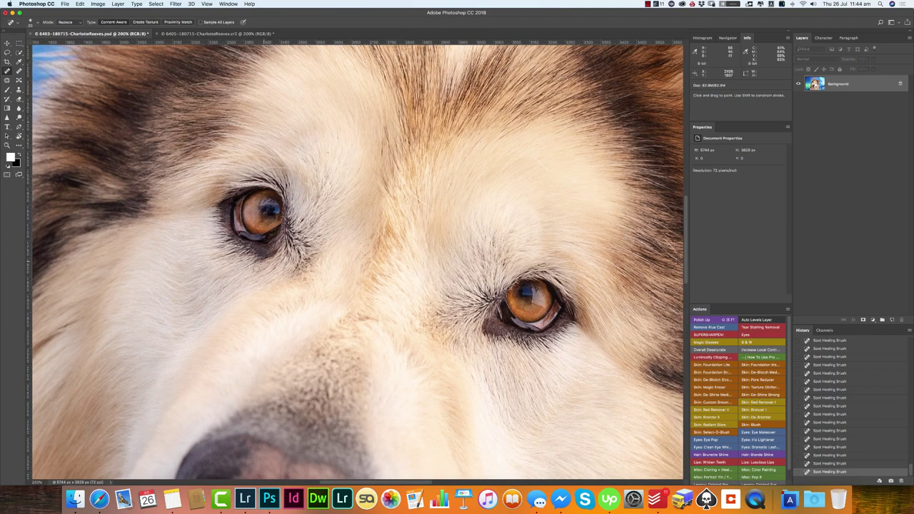
scroll(429, 246, "up", 5)
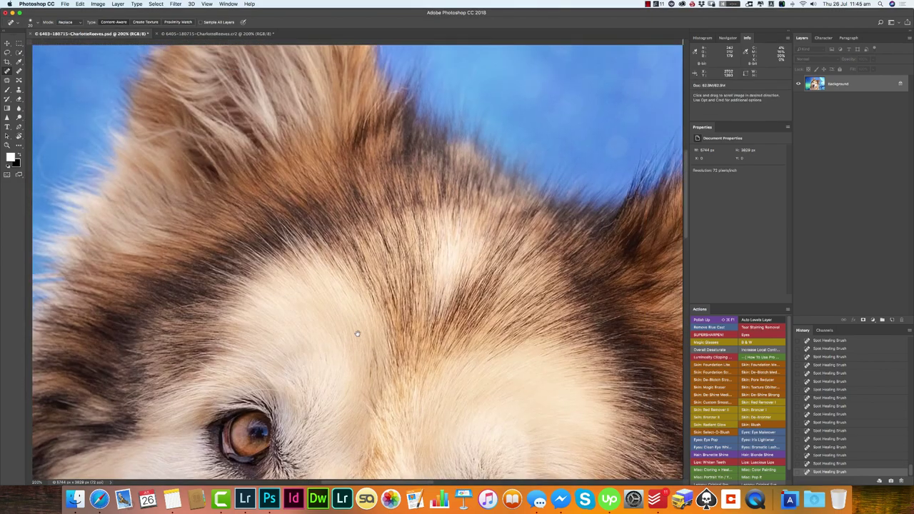
scroll(429, 246, "right", 4)
left_click_drag(347, 149, 352, 173)
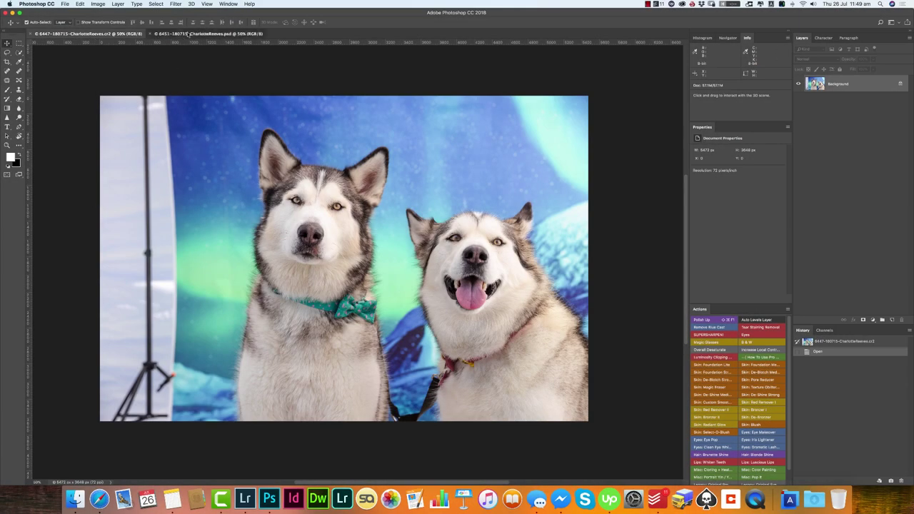
Step: Give the pasted husky layer an inverted mask and paint in the right husky's head
left_click(188, 33)
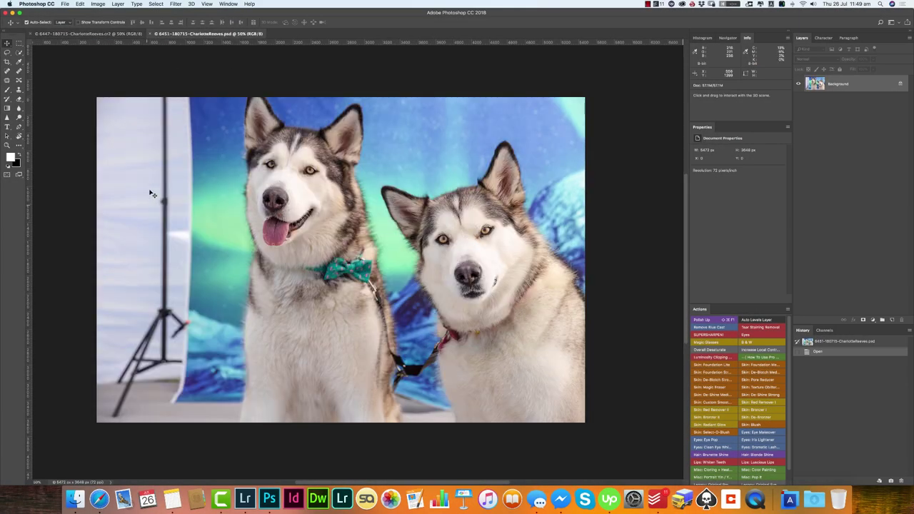
left_click(863, 320)
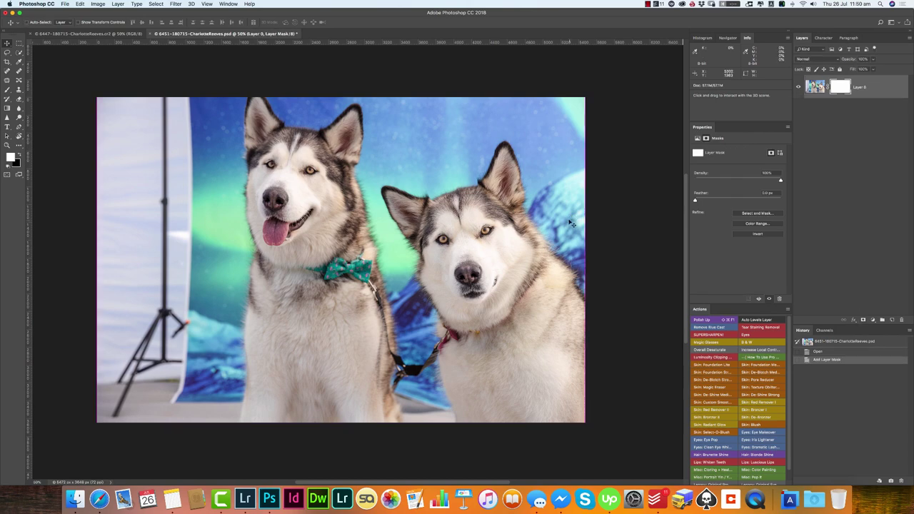
key("super+i")
key("b")
mouse_move(472, 286)
left_mouse_down()
mouse_move(393, 198)
mouse_move(413, 283)
mouse_move(378, 384)
mouse_move(418, 418)
left_mouse_up()
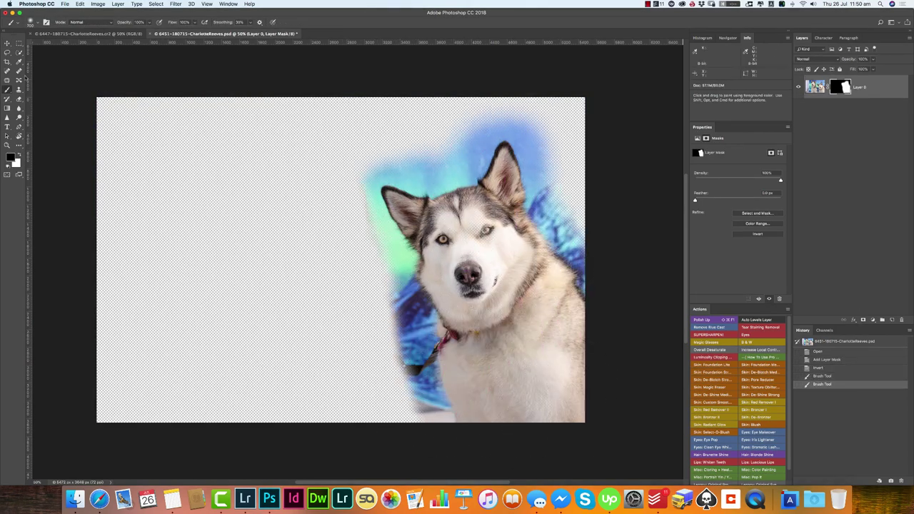
Step: Restore the right dog's face in the mask and nudge the husky layer left and down
key("backslash")
mouse_move(498, 259)
left_mouse_down()
mouse_move(465, 229)
mouse_move(500, 264)
left_mouse_up()
key("x")
key("backslash")
mouse_move(421, 188)
left_mouse_down()
mouse_move(292, 201)
mouse_move(471, 286)
mouse_move(468, 305)
left_mouse_up()
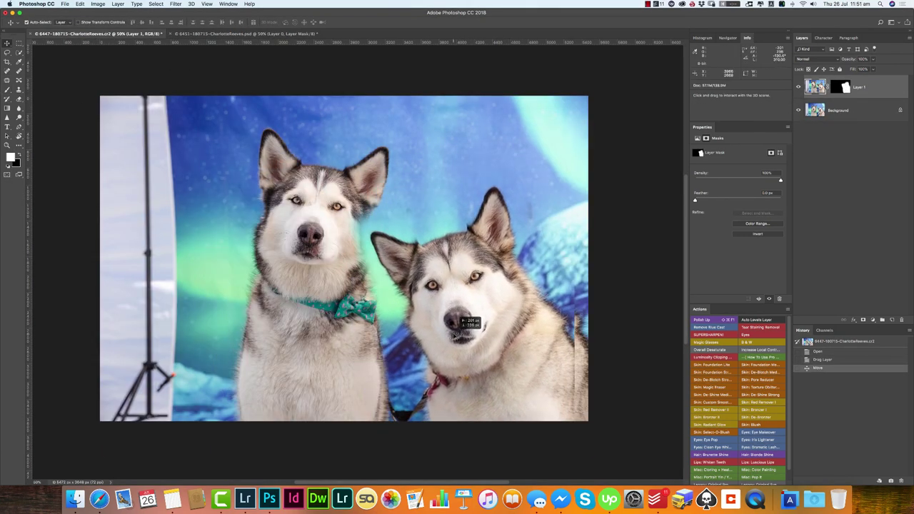
key("shift+Down")
key("shift+Down")
key("shift+Down")
key("shift+Down")
key("shift+Down")
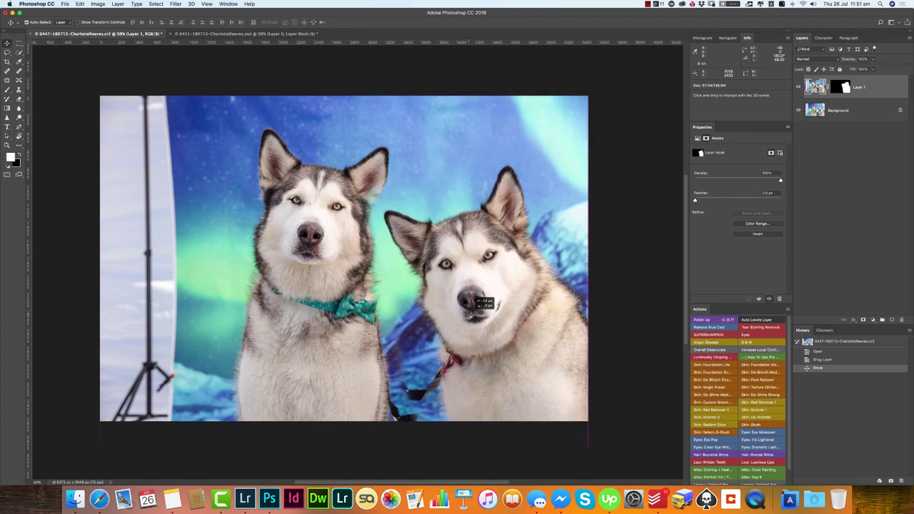
key("shift+Down")
key("shift+Down")
Step: Blend the mask along the right husky's edges with the brush
key("ctrl+1")
key("b")
left_click_drag(410, 305, 382, 236)
left_click_drag(390, 129, 386, 191)
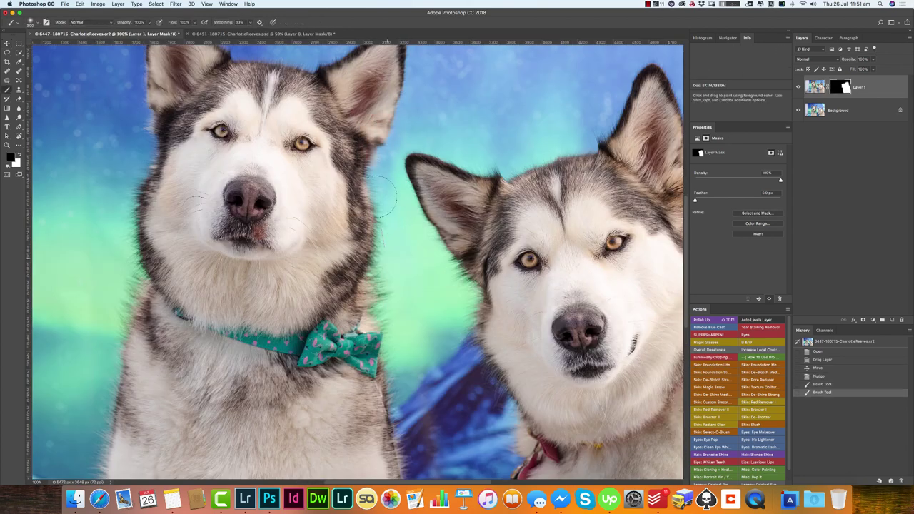
scroll(391, 158, "down", 5)
left_click_drag(436, 435, 457, 314)
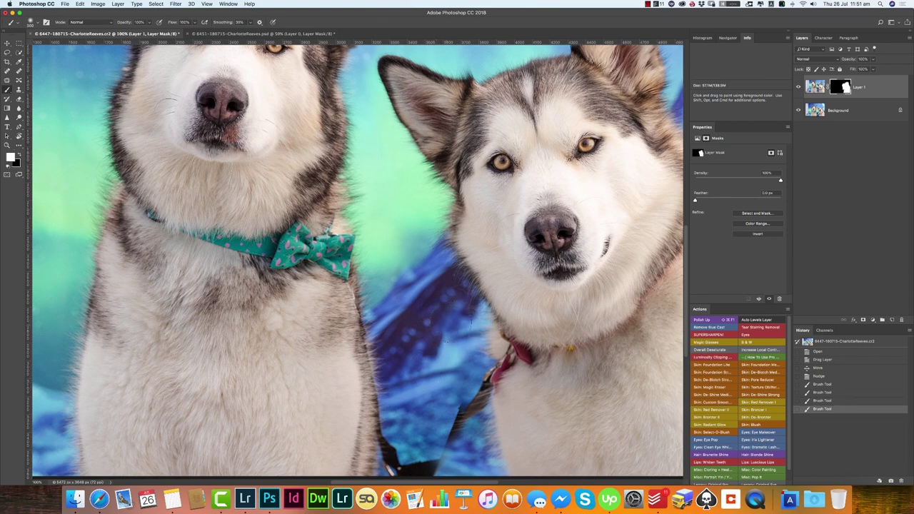
left_click_drag(457, 357, 457, 300)
scroll(412, 411, "down", 4)
left_click_drag(435, 400, 450, 364)
left_click_drag(428, 378, 443, 343)
mouse_move(407, 400)
left_mouse_down()
mouse_move(400, 361)
mouse_move(411, 357)
left_mouse_up()
scroll(414, 400, "up", 10)
Step: Check the blend by toggling Layer 1, then flatten the composite into one layer
key("super+minus")
key("super+minus")
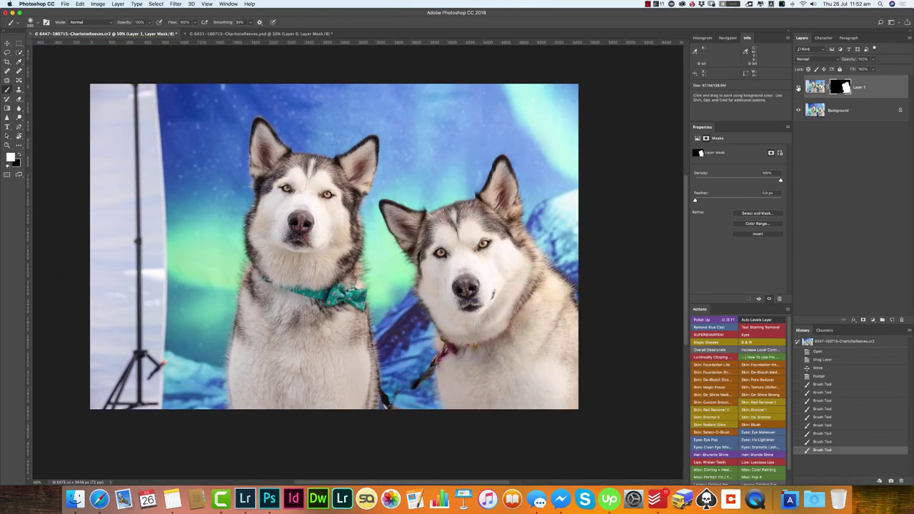
left_click(798, 87)
key("super+shift+e")
key("super+equal")
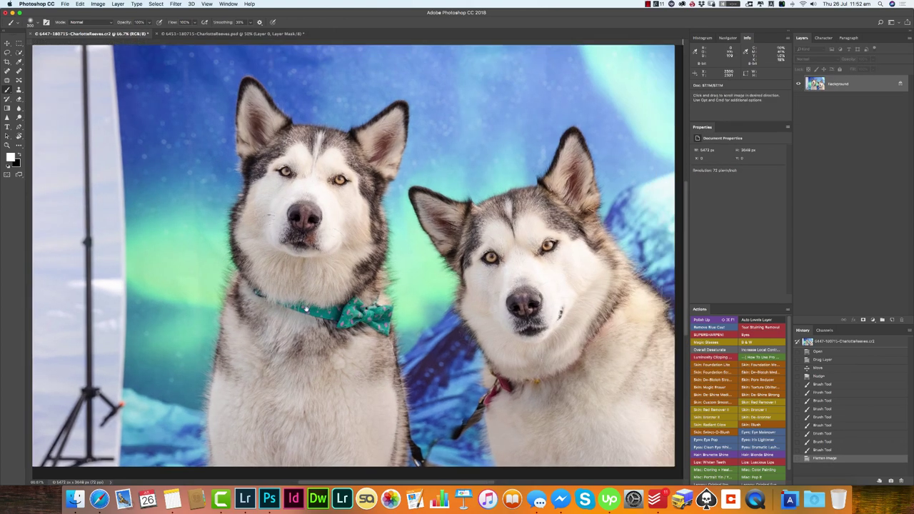
key("super+minus")
Step: Crop the photo, then trim the left edge with a second crop
key("c")
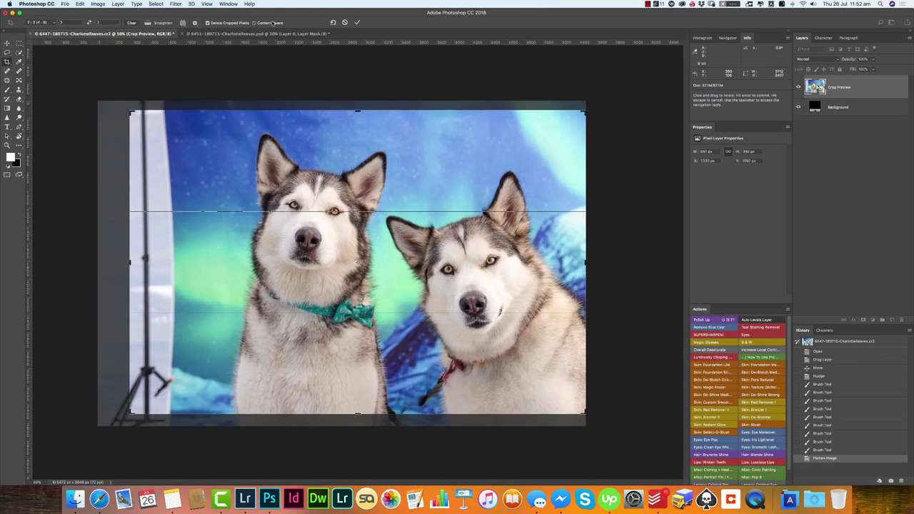
key("Return")
key("Return")
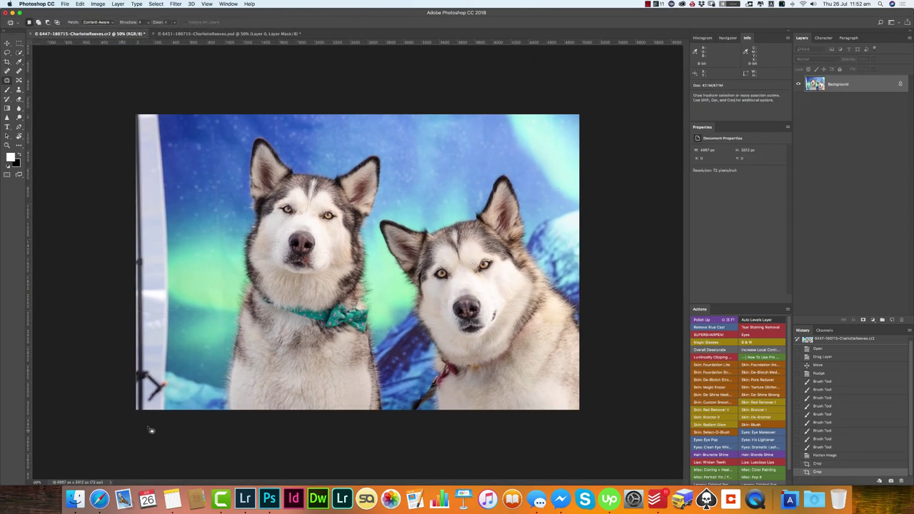
Step: Content-aware fill the light stand, then patch out the red leash strip and a fur edge
key("shift+BackSpace")
key("Return")
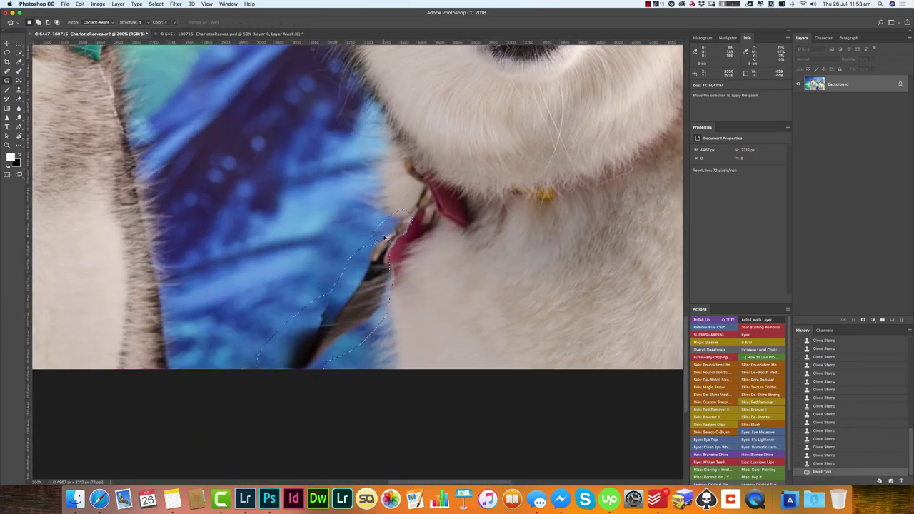
left_click_drag(380, 248, 372, 404)
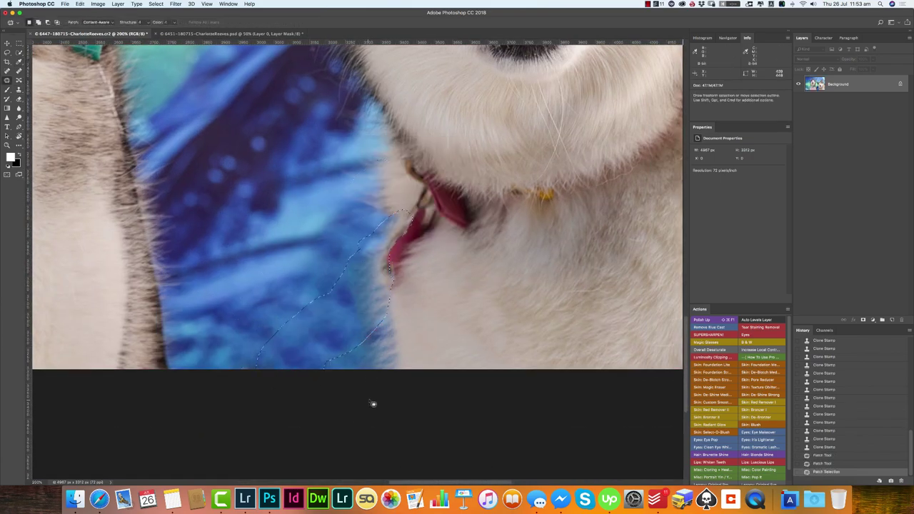
key("ctrl+d")
mouse_move(389, 202)
left_mouse_down()
mouse_move(393, 250)
mouse_move(360, 303)
left_mouse_up()
key("cmd+d")
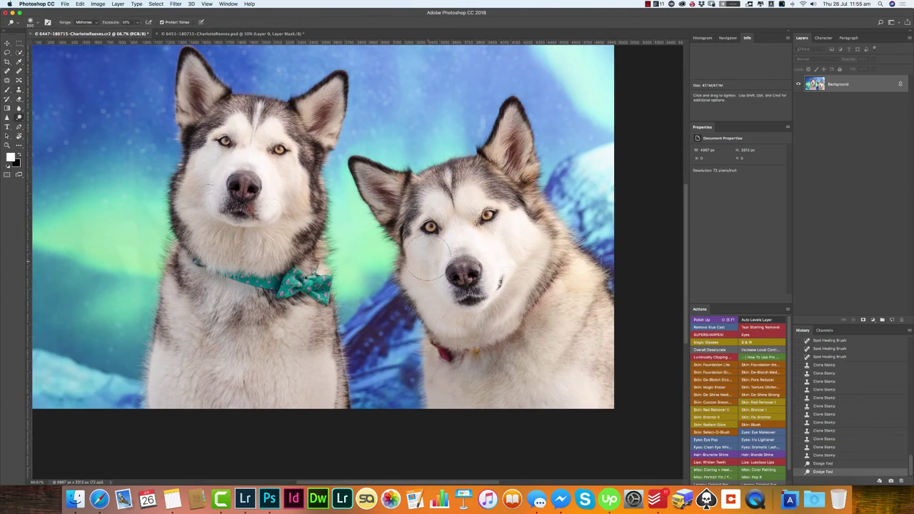
Step: Dodge the right dog's chest fur brighter and crop the photo tighter from the top-left
left_click_drag(458, 357, 478, 393)
left_click_drag(500, 307, 546, 360)
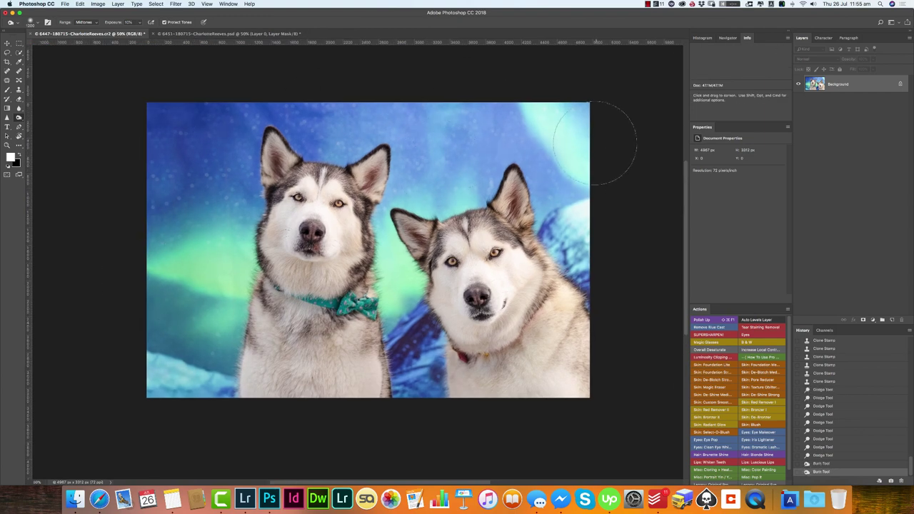
key("c")
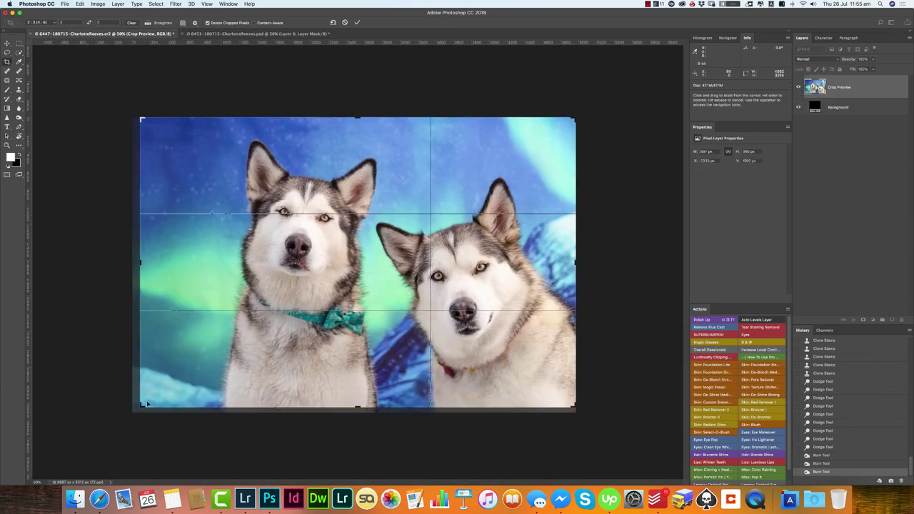
left_click_drag(132, 115, 143, 119)
key("Return")
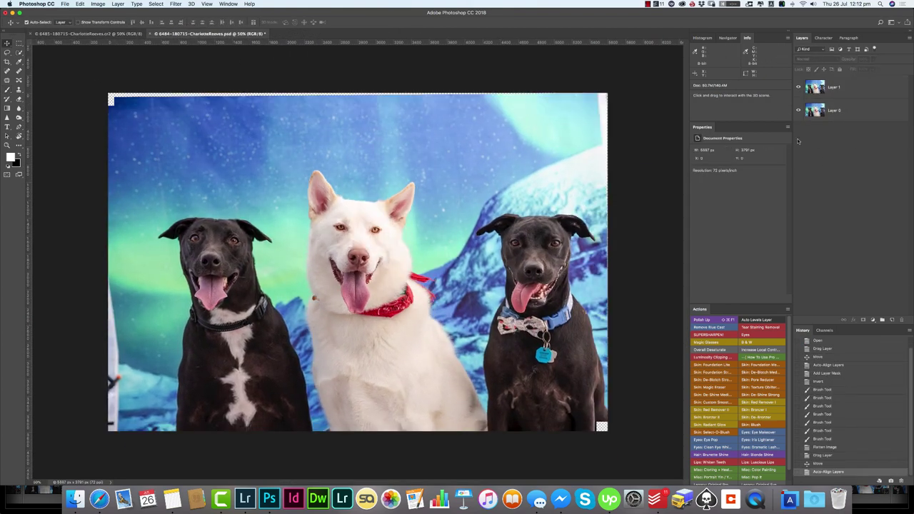
Step: Paint the layer mask along the backdrop beside the right dog's ear
scroll(620, 323, "up", 1)
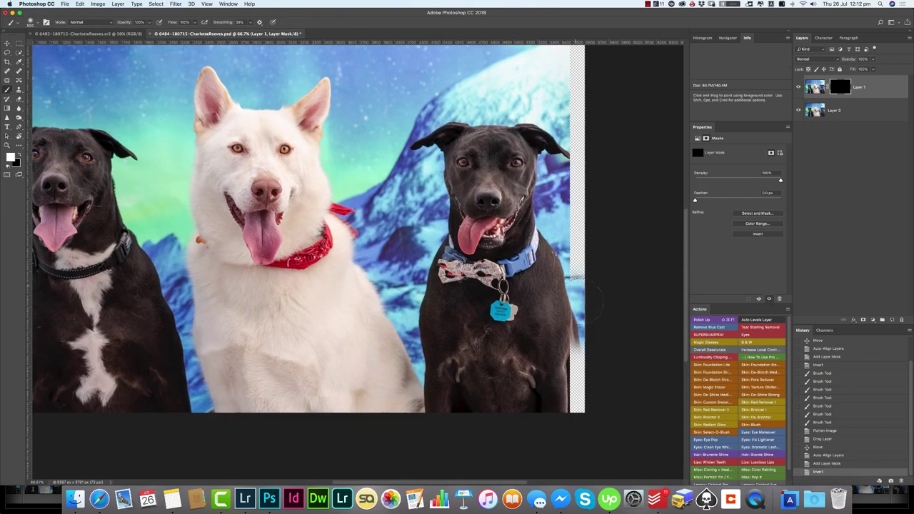
mouse_move(576, 132)
left_mouse_down()
mouse_move(570, 156)
mouse_move(598, 154)
left_mouse_up()
scroll(568, 155, "up", 2)
scroll(599, 154, "up", 3)
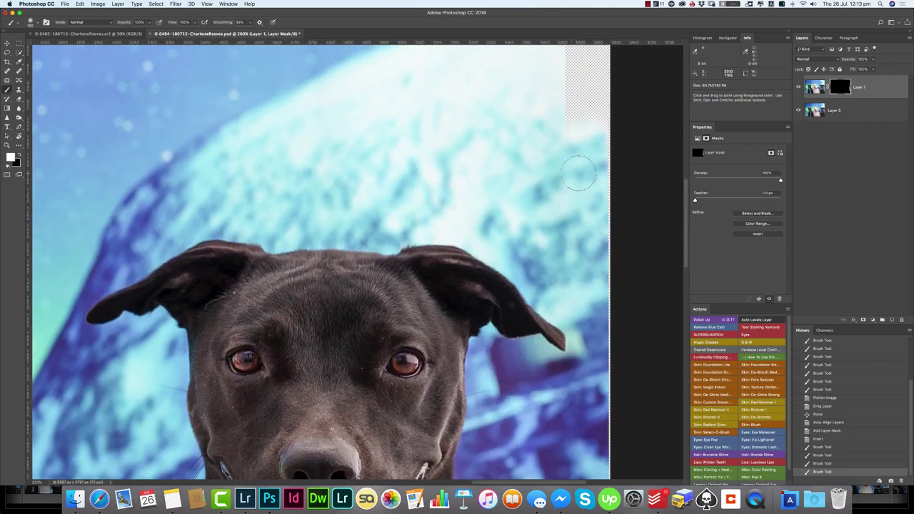
scroll(599, 154, "down", 2)
left_click_drag(605, 328, 604, 66)
scroll(604, 66, "down", 3)
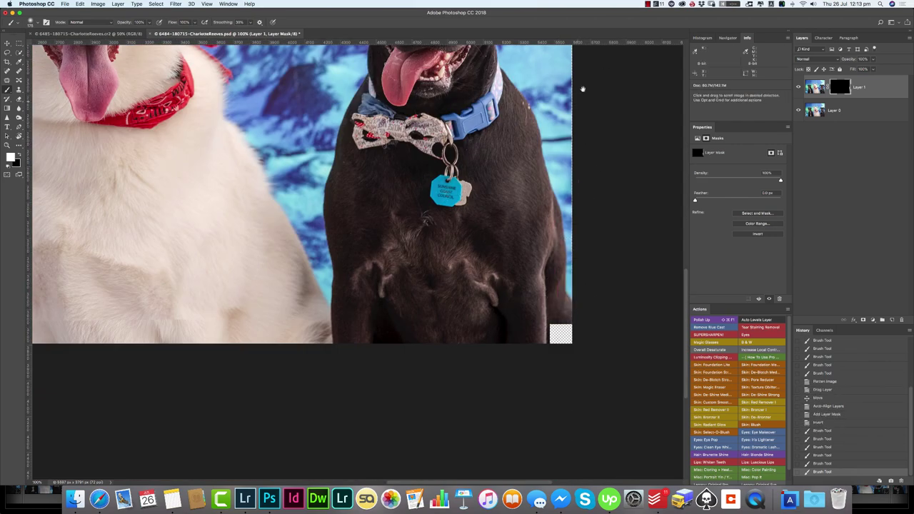
scroll(582, 88, "up", 4)
Step: Copy a backdrop area to a new Layer 2 with Layer 1's mask temporarily disabled
key("v")
right_click(840, 87)
left_click(793, 93)
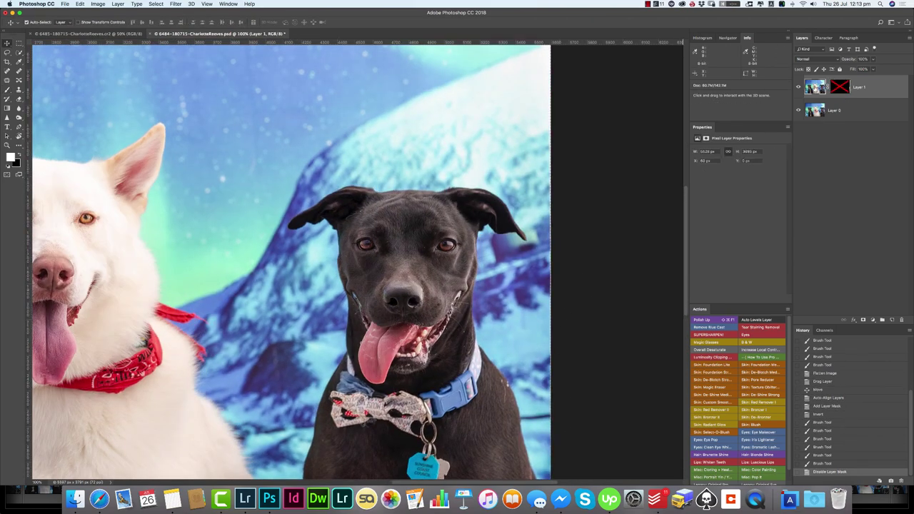
key("m")
key("ctrl+c")
key("ctrl+v")
right_click(840, 110)
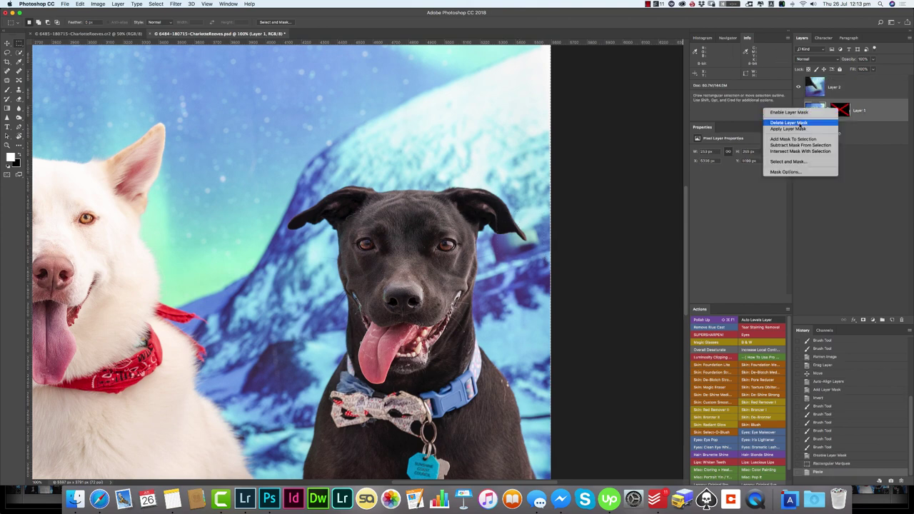
left_click(793, 116)
Step: Position the pasted backdrop patch beside the ear, checking it at 50% opacity
key("v")
mouse_move(518, 232)
left_mouse_down()
mouse_move(527, 237)
mouse_move(517, 246)
left_mouse_up()
key("Return")
key("5")
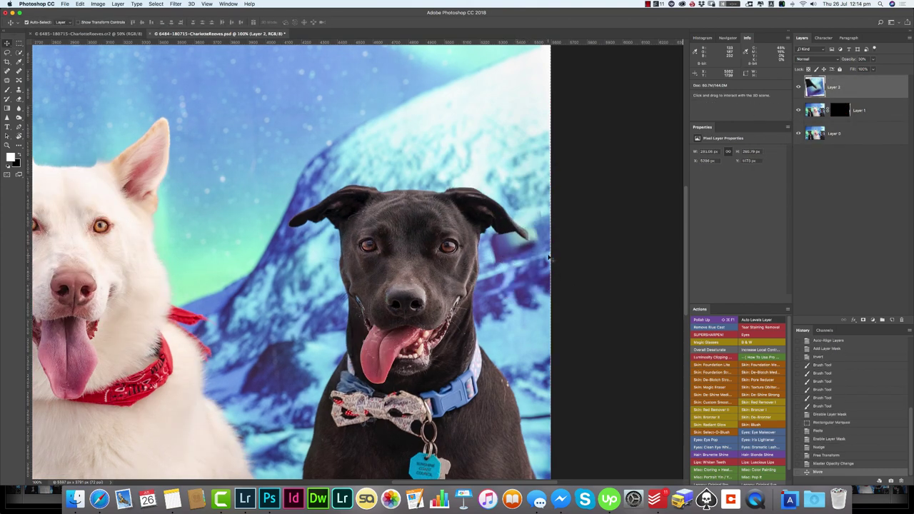
key("0")
Step: Give Layer 2 an inverted black mask and paint the patch back in
left_click(873, 319)
key("ctrl+i")
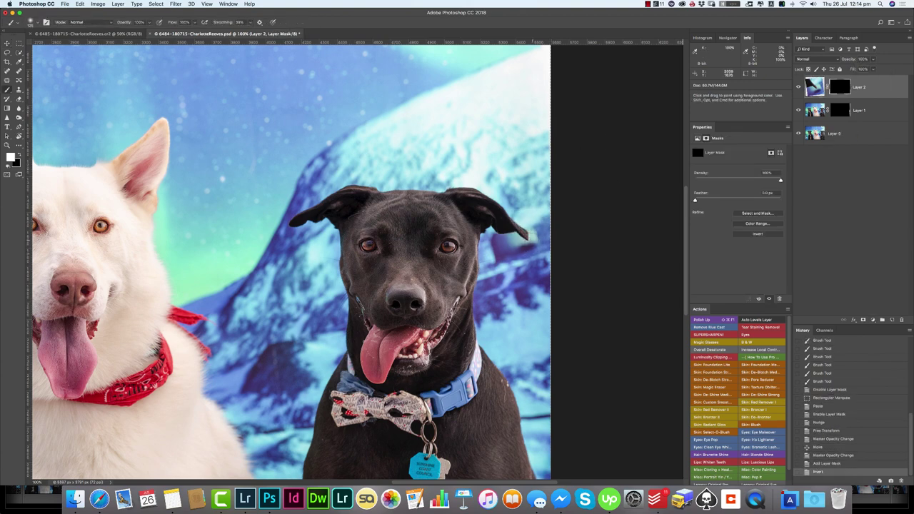
left_click(520, 229)
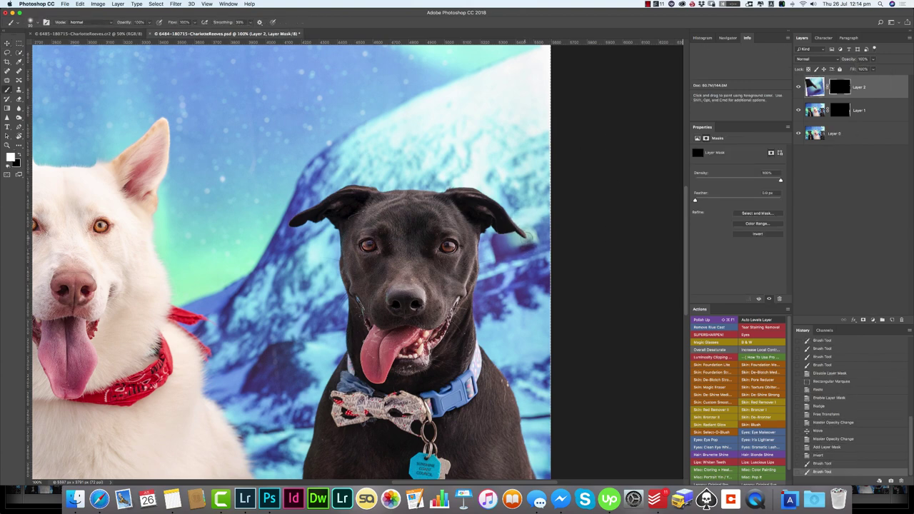
left_click(520, 228)
Step: Flatten the three-dog composite and crop it
key("ctrl+0")
key("ctrl+shift+e")
key("c")
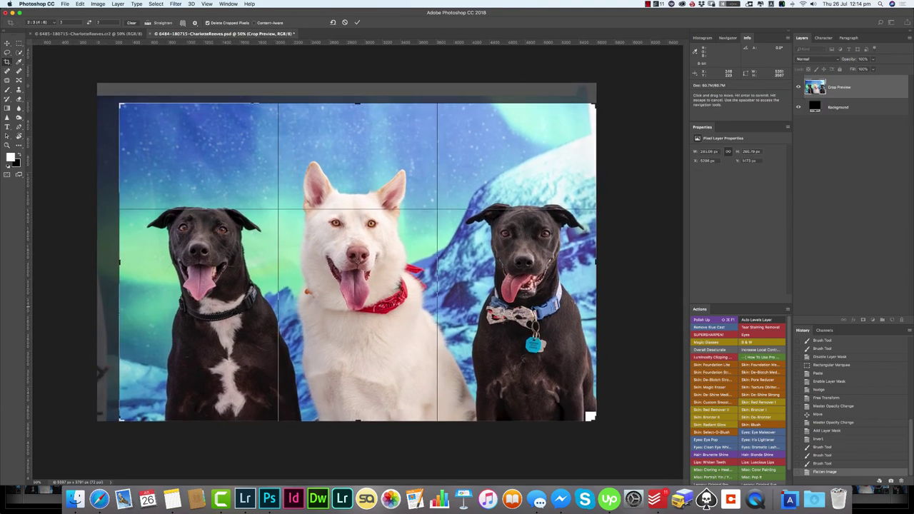
key("Return")
Step: Content-aware fill an empty area in the top-right corner
key("ctrl+1")
left_click_drag(492, 318, 493, 74)
key("shift+BackSpace")
key("Return")
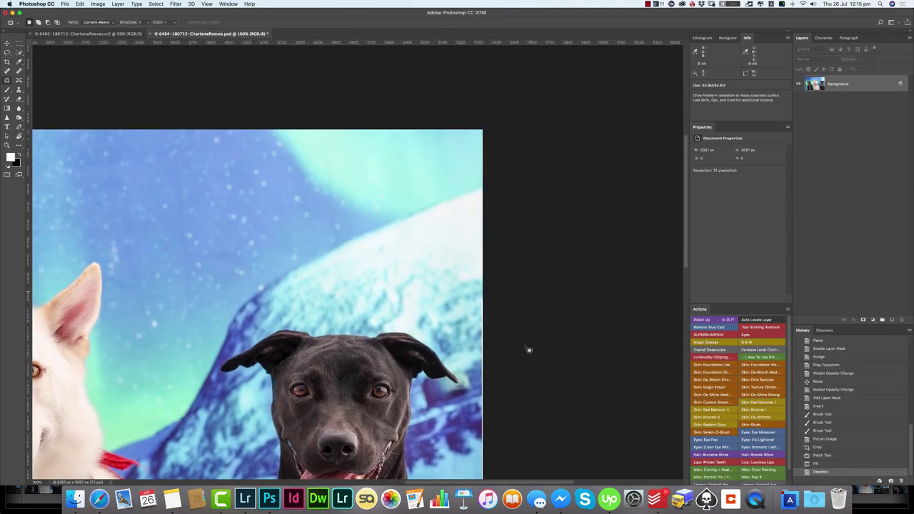
key("ctrl+d")
scroll(526, 350, "down", 5)
Step: Select the empty strip along the right edge and content-aware fill it
key("m")
left_click_drag(446, 33, 461, 129)
key("shift+BackSpace")
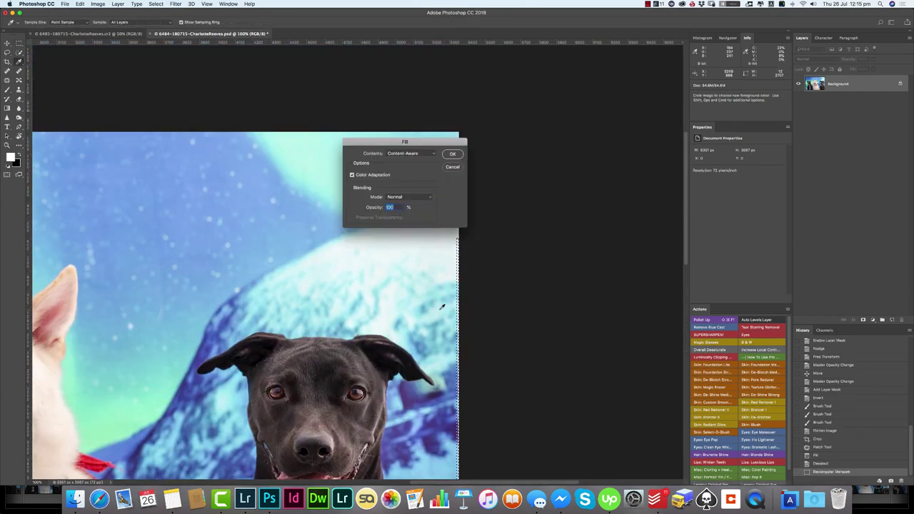
key("Return")
key("ctrl+d")
scroll(481, 327, "down", 5)
Step: Clone Stamp dark fur over the white patch on the chest
key("s")
mouse_move(480, 282)
left_mouse_down()
mouse_move(493, 300)
mouse_move(472, 300)
mouse_move(481, 291)
left_mouse_up()
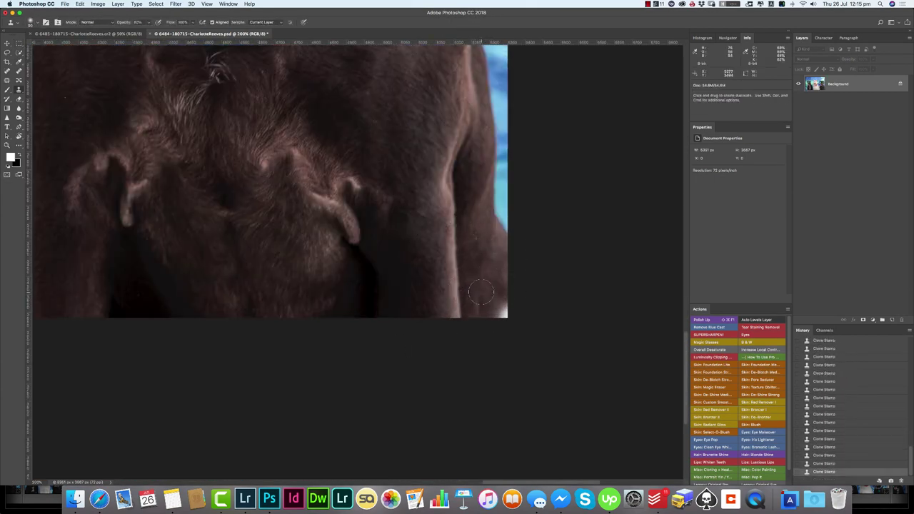
key("ctrl+0")
scroll(279, 229, "up", 5)
Step: Spot heal a blemish on the black dog's face
key("j")
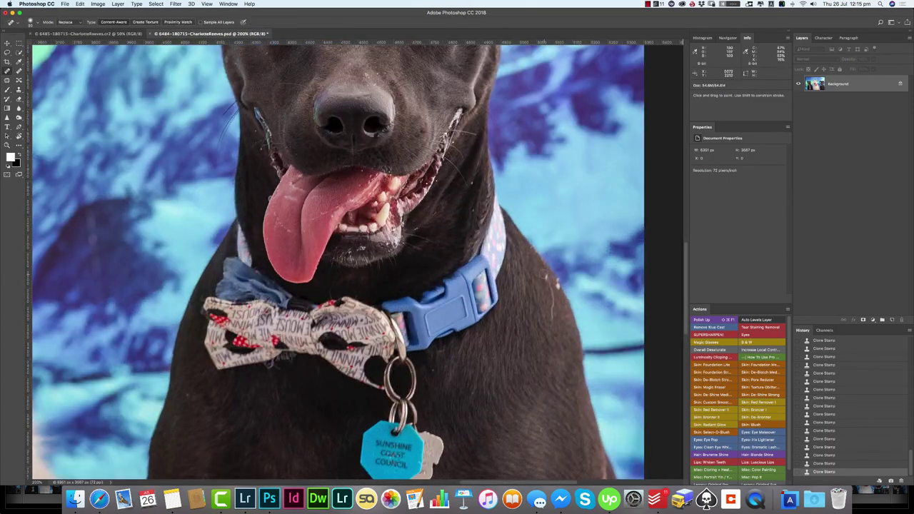
left_click(505, 194)
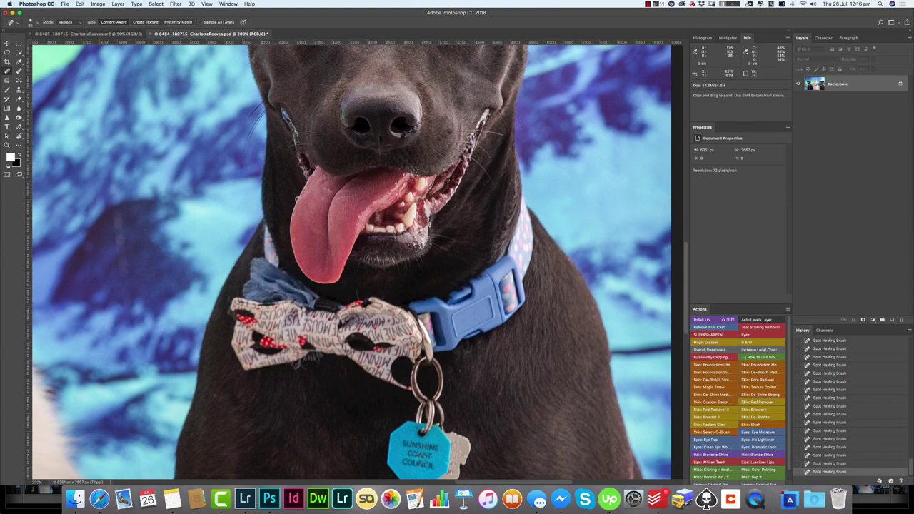
scroll(350, 257, "up", 5)
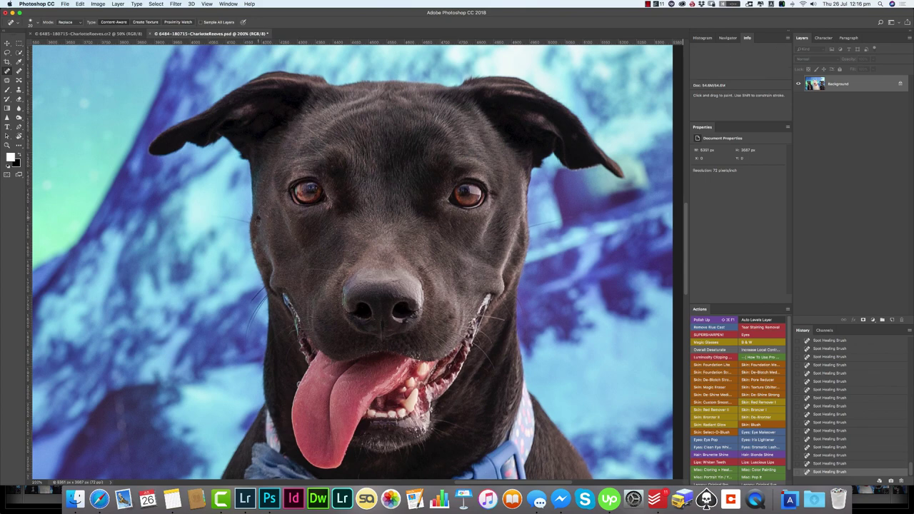
scroll(350, 258, "down", 4)
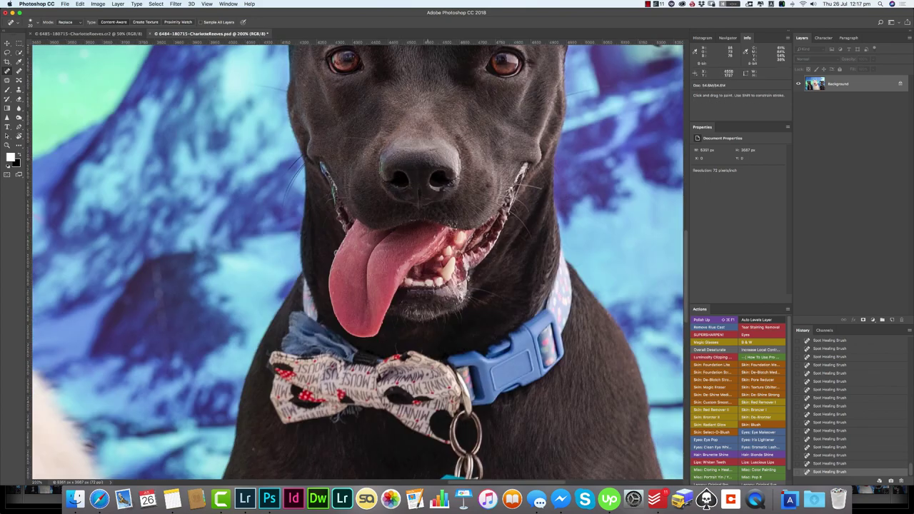
scroll(357, 257, "down", 5)
scroll(357, 257, "down", 3)
scroll(357, 257, "left", 8)
scroll(358, 257, "up", 8)
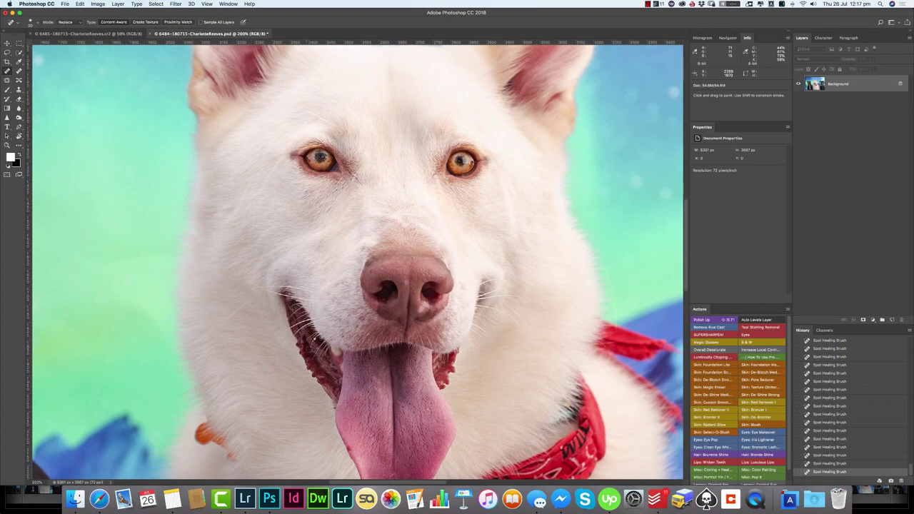
scroll(313, 344, "down", 3)
scroll(328, 336, "up", 4)
scroll(350, 322, "up", 3)
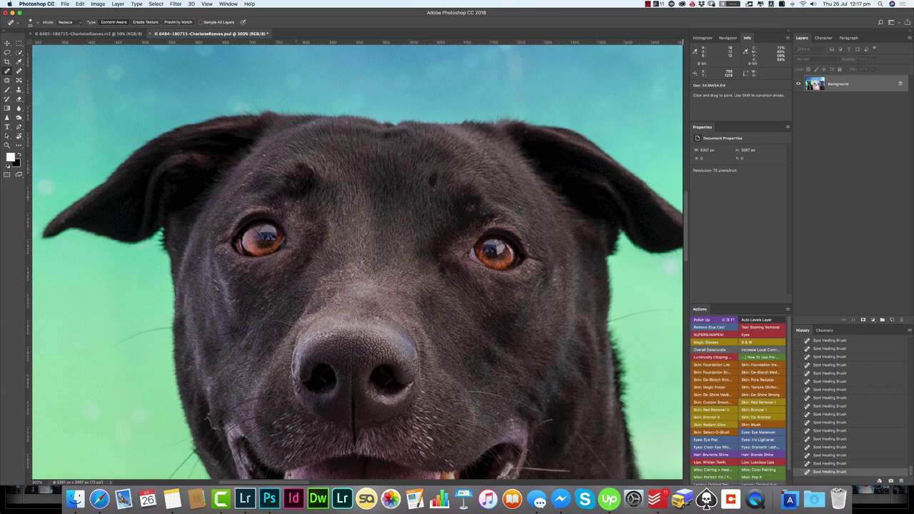
Step: Pan and zoom from the dog's nose and tongue to the white dog's chest
left_click_drag(287, 276, 389, 161)
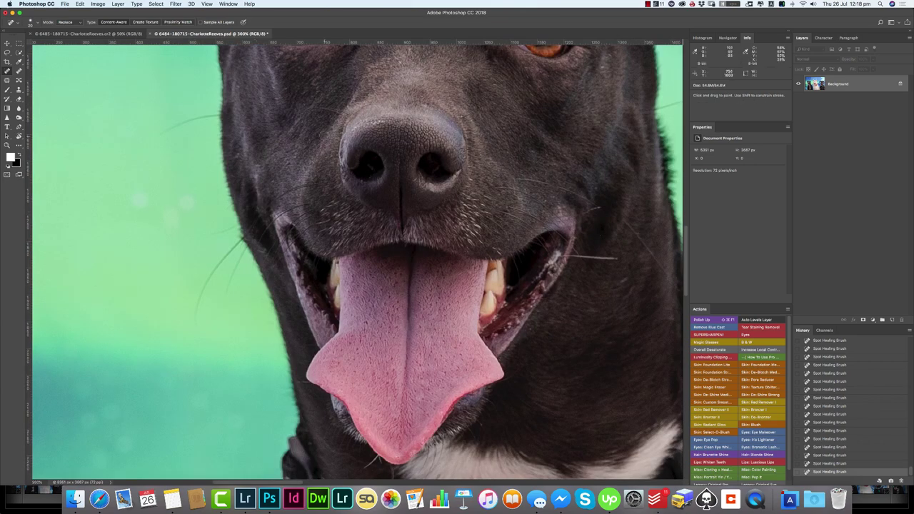
scroll(357, 257, "right", 5)
scroll(254, 123, "up", 5)
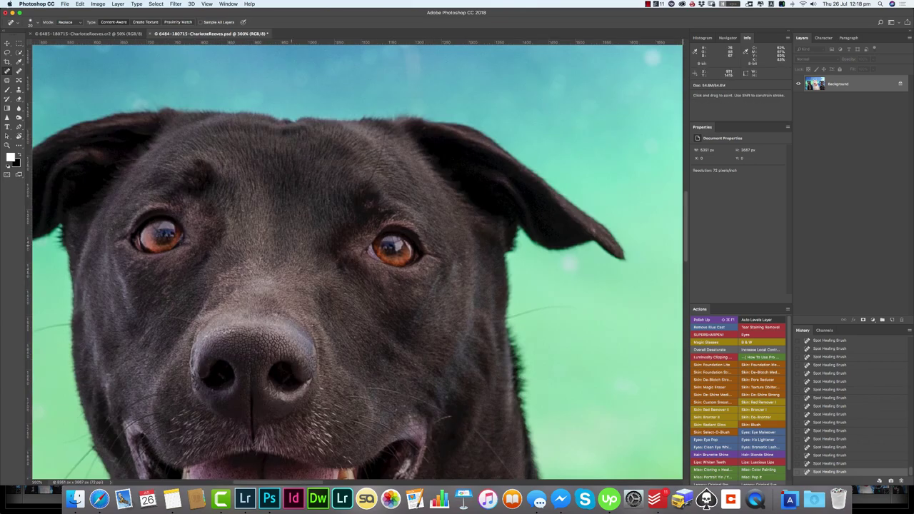
scroll(357, 257, "down", 10)
scroll(357, 257, "right", 2)
key("super+minus")
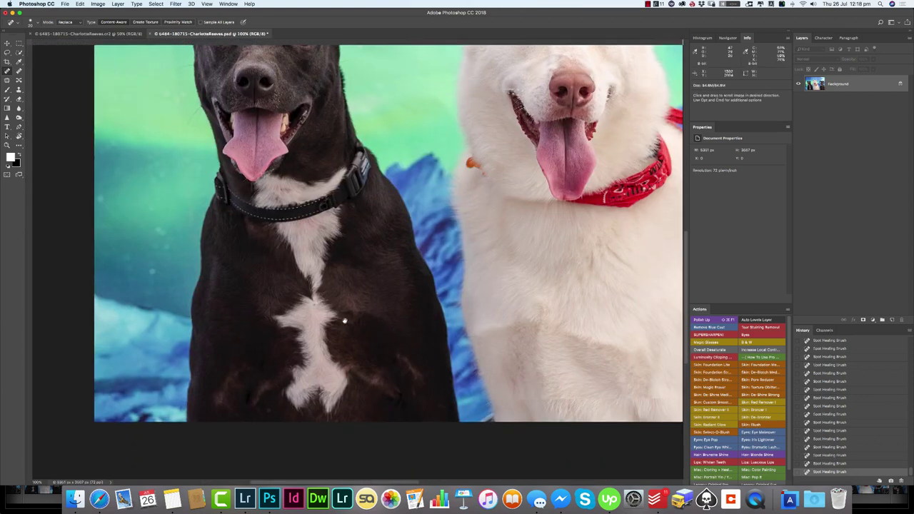
left_click_drag(359, 197, 542, 329)
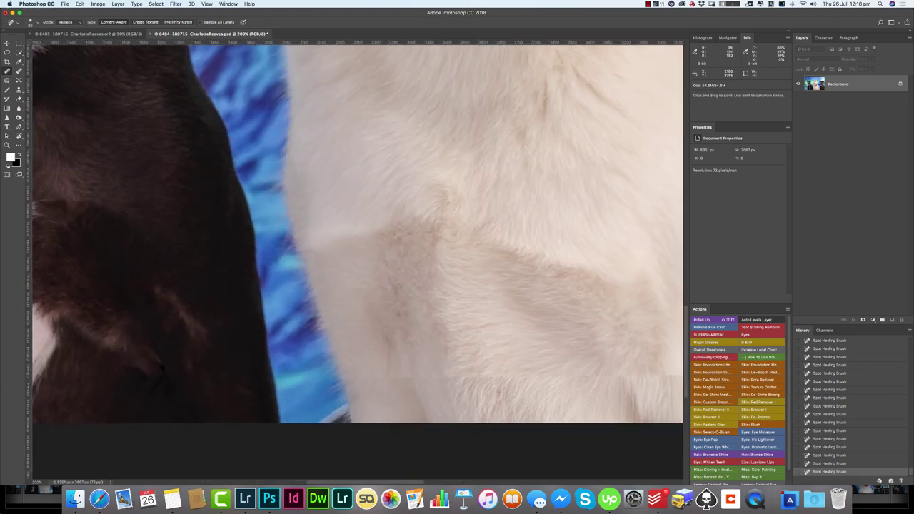
Step: Clone Stamp the white dog's uneven chest fur, then zoom out to all three dogs
left_click(328, 386)
scroll(328, 434, "right", 5)
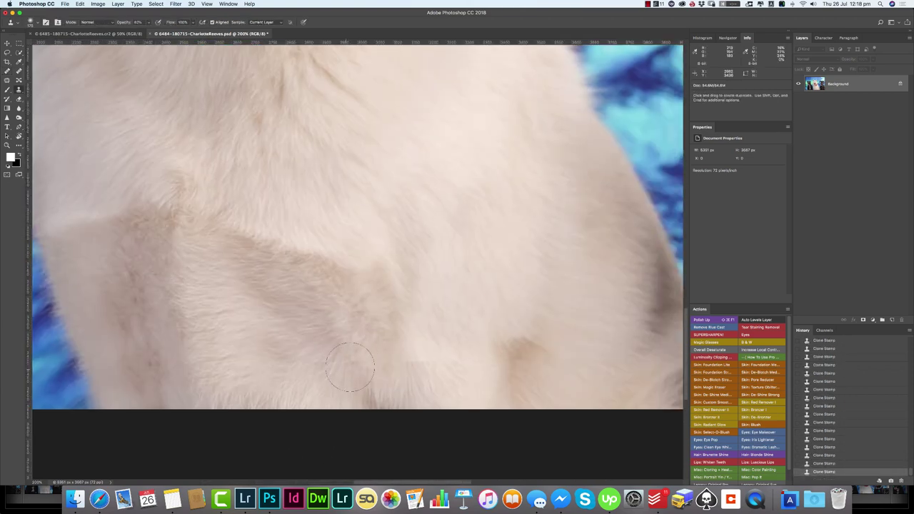
scroll(331, 375, "right", 5)
scroll(343, 353, "right", 3)
key("super+minus")
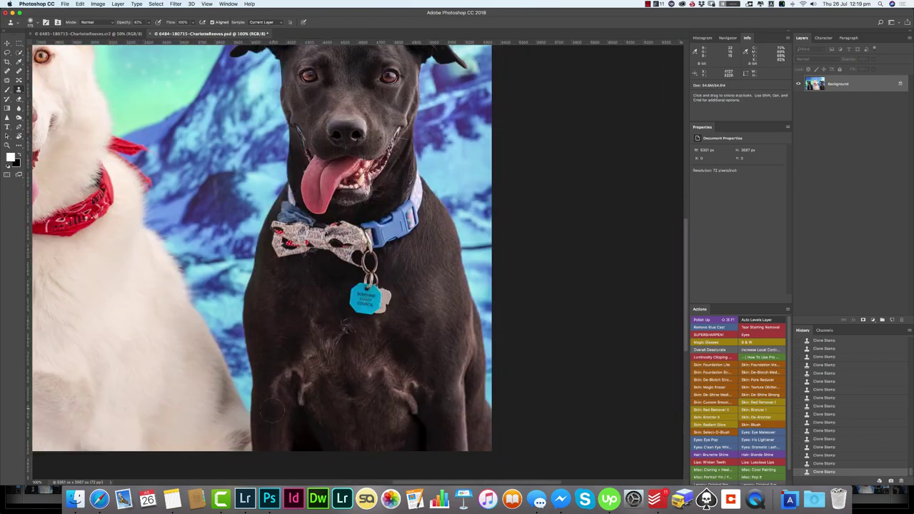
scroll(436, 407, "up", 4)
key("super+minus")
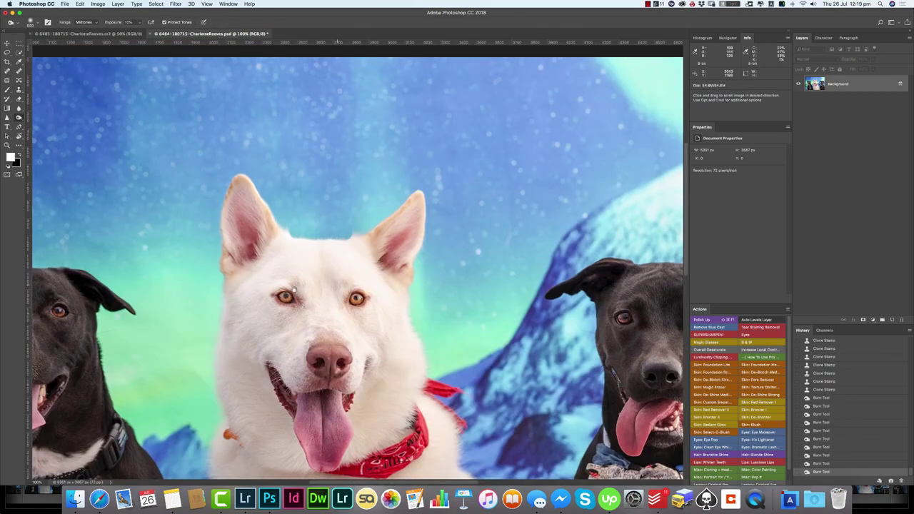
key("super+minus")
left_click_drag(398, 252, 439, 314)
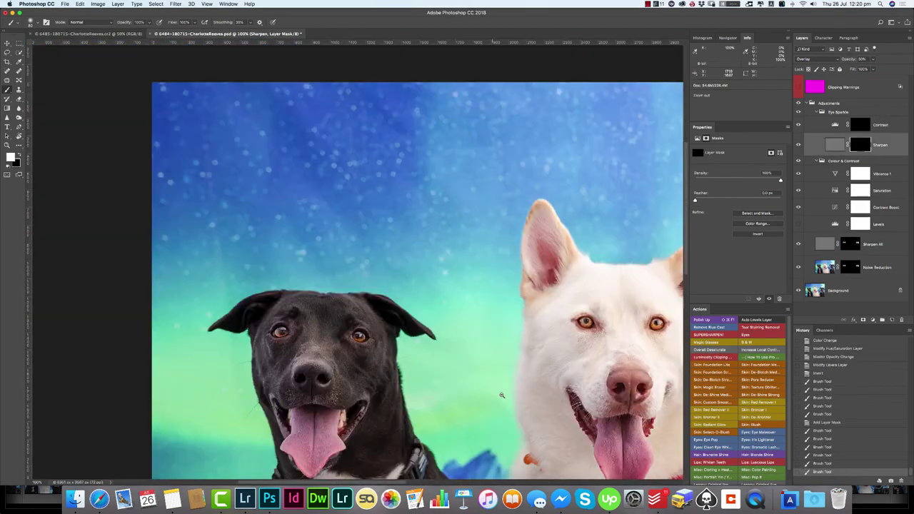
Step: Flatten the image and burn part of the sky above the dogs darker
left_click(502, 395, "alt")
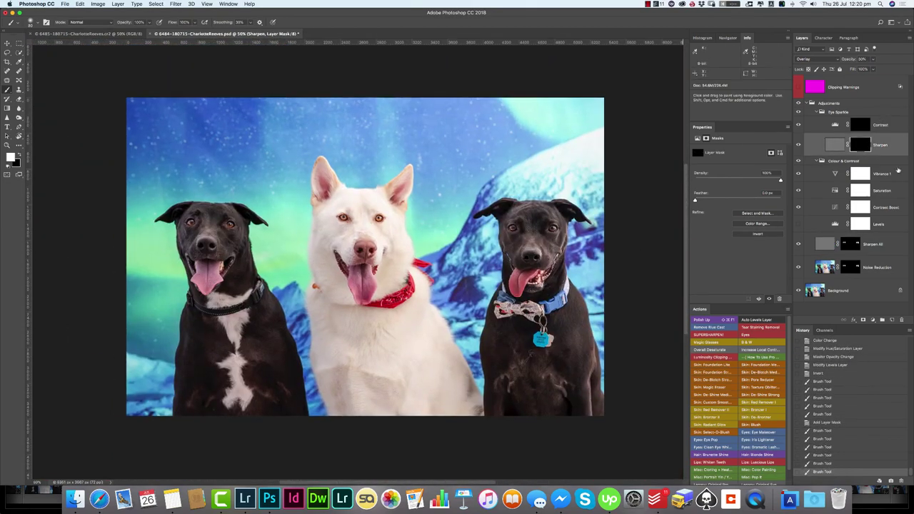
key("super+shift+e")
left_click_drag(454, 111, 500, 143)
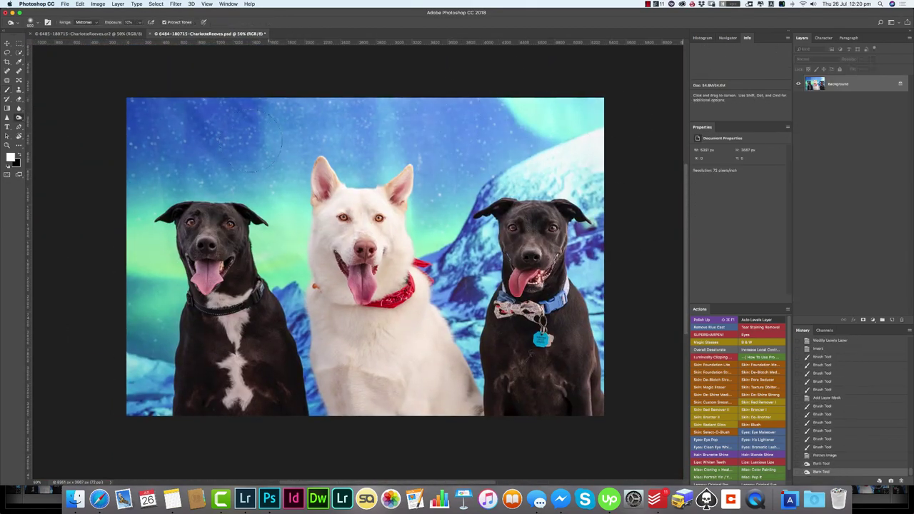
key("super+1")
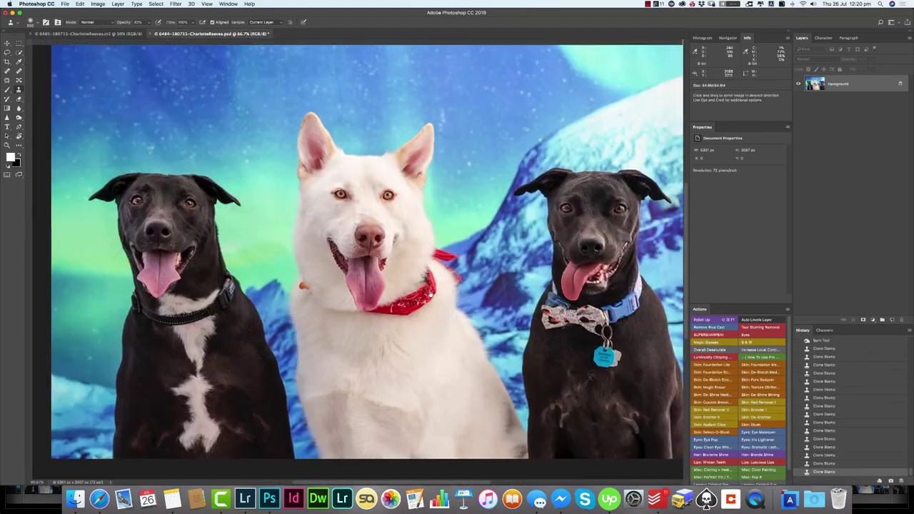
key("super+minus")
Step: Compare the retouched image with earlier History states and the original
left_click(821, 341)
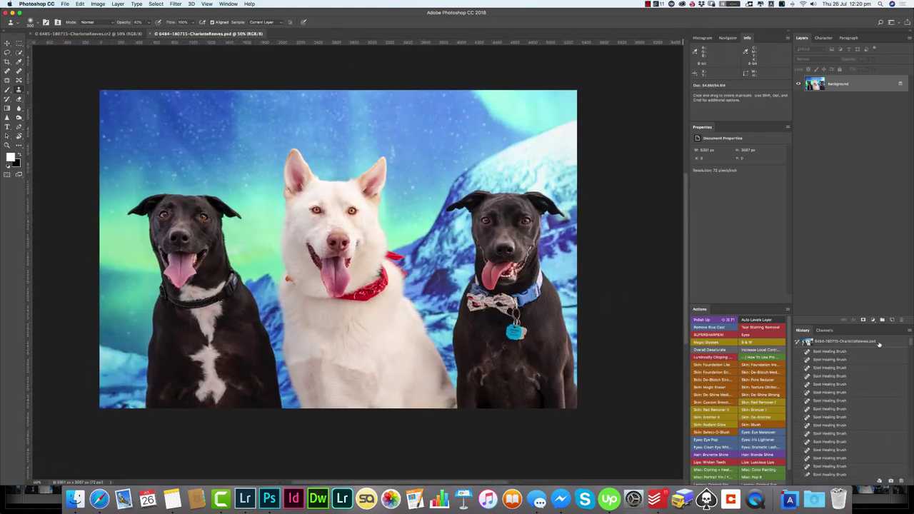
left_click(844, 473)
scroll(886, 443, "up", 10)
left_click(843, 342)
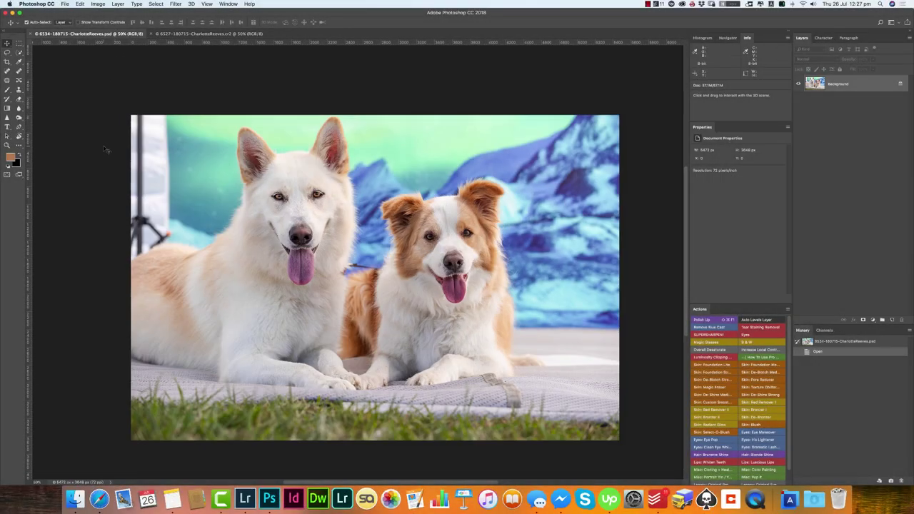
Step: On the white dog and collie photo, add an inverted mask and reveal the left side and face
left_click(199, 34)
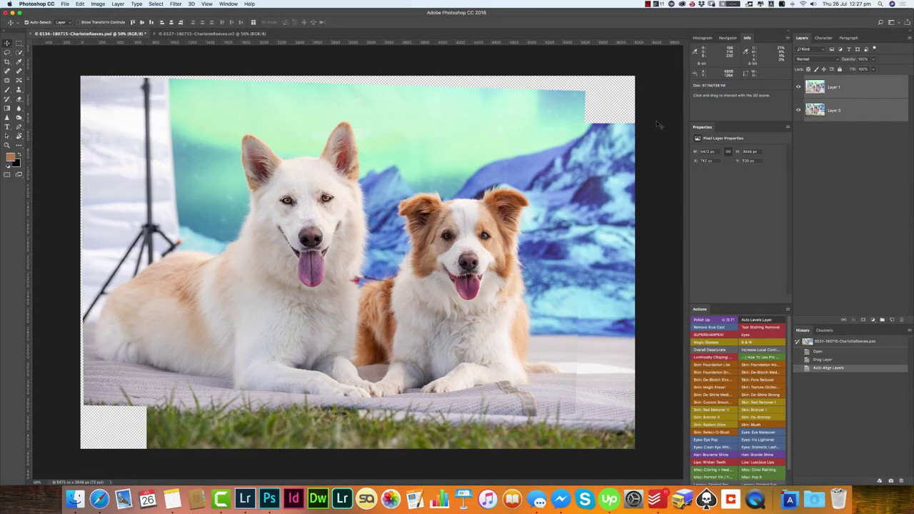
left_click(863, 319)
key("ctrl+i")
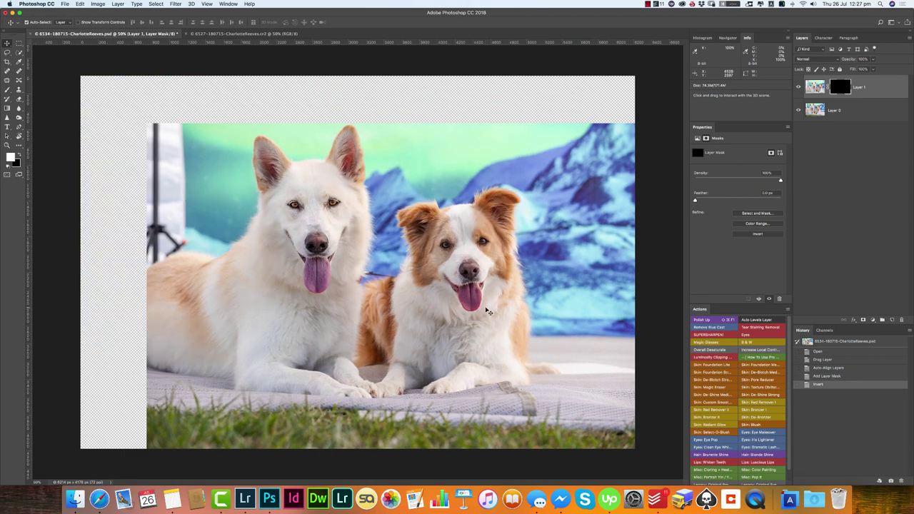
left_click_drag(143, 393, 74, 217)
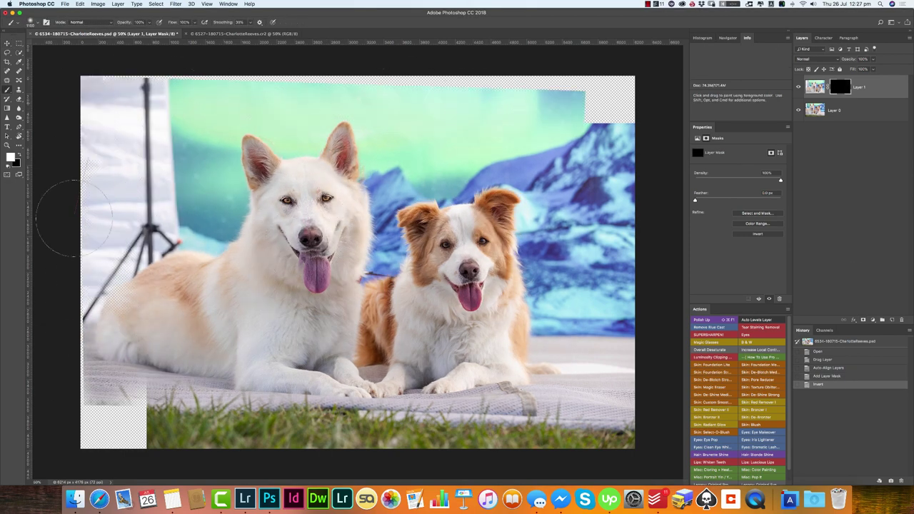
left_click_drag(232, 336, 300, 300)
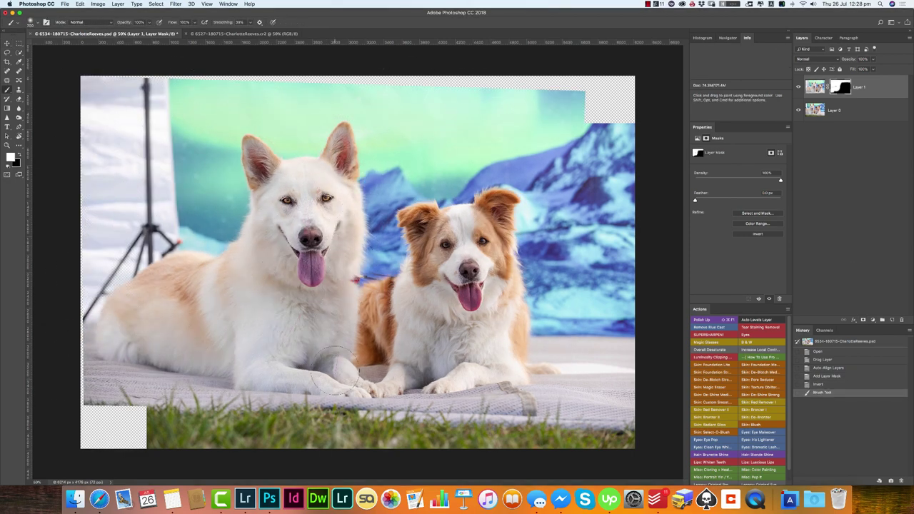
Step: Refine the mask between the dogs and over the white dog's paws using the red overlay
left_click_drag(135, 389, 132, 414)
key("ctrl+equal")
left_click_drag(350, 200, 343, 321)
key("backslash")
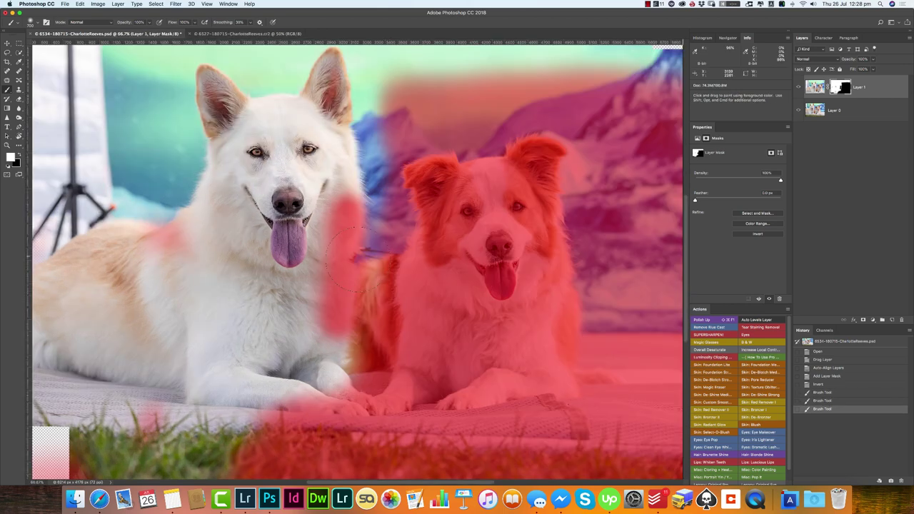
mouse_move(357, 221)
left_mouse_down()
mouse_move(339, 348)
mouse_move(343, 186)
left_mouse_up()
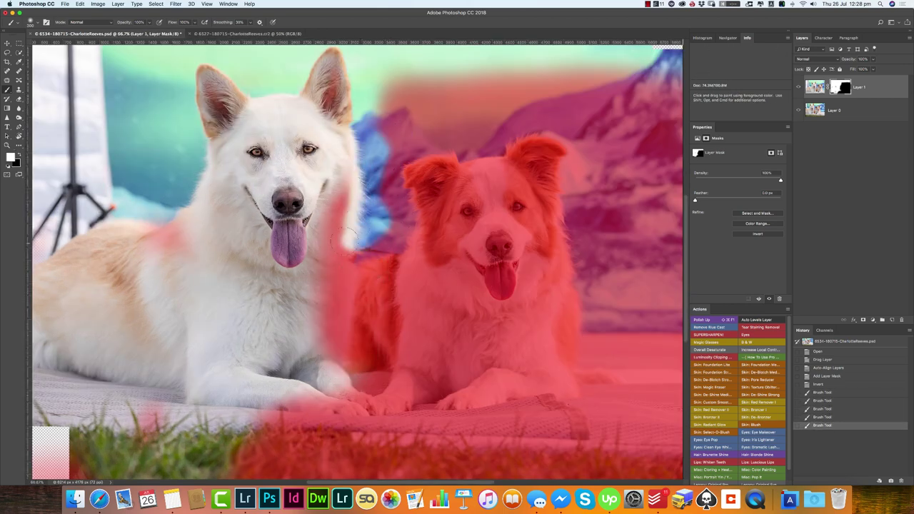
left_click_drag(323, 253, 385, 187)
scroll(385, 187, "down", 2)
mouse_move(372, 336)
left_mouse_down()
mouse_move(314, 371)
mouse_move(243, 371)
left_mouse_up()
mouse_move(215, 407)
left_mouse_down()
mouse_move(315, 321)
mouse_move(321, 264)
left_mouse_up()
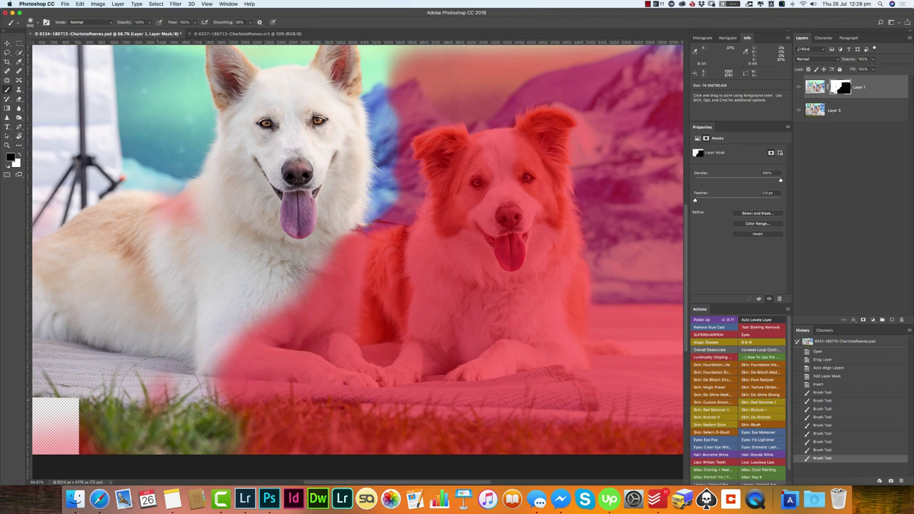
Step: Erase mask coverage at the lower left, hide the overlay and flatten the image
key("x")
left_click_drag(157, 393, 57, 436)
scroll(320, 315, "down", 3)
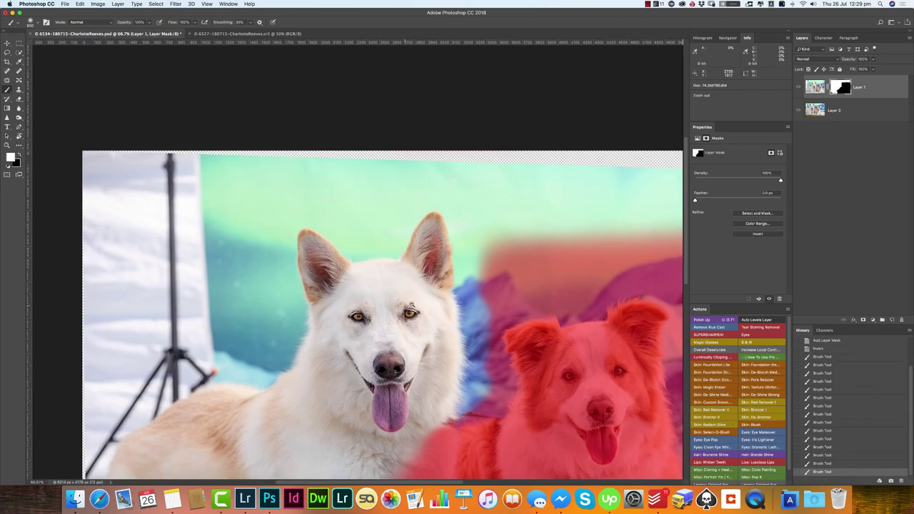
key("backslash")
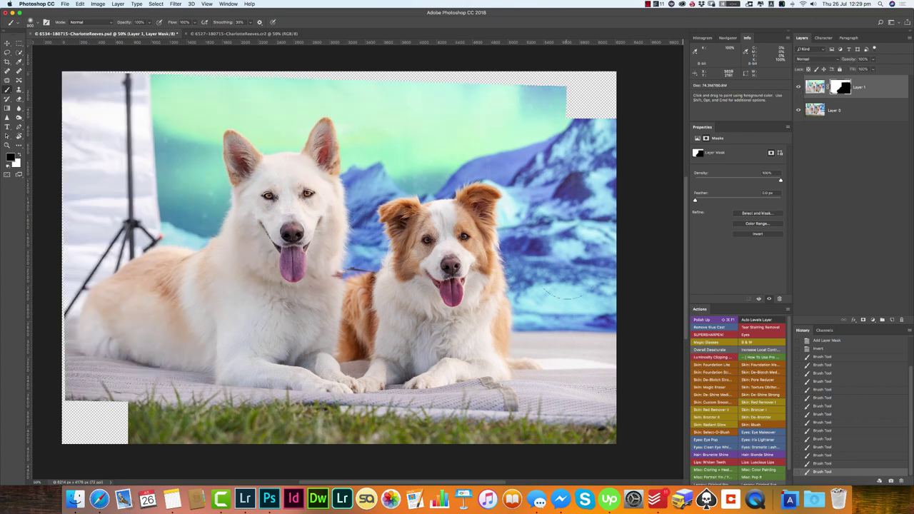
key("ctrl+shift+e")
Step: Crop tighter around the two dogs and clone grass over the blank bottom-left corner
key("c")
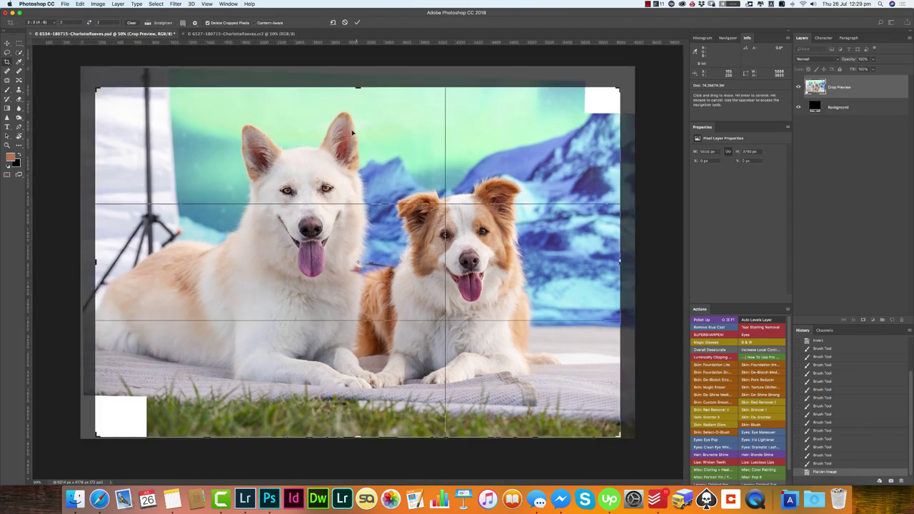
mouse_move(375, 297)
left_mouse_down()
mouse_move(274, 348)
mouse_move(353, 406)
left_mouse_up()
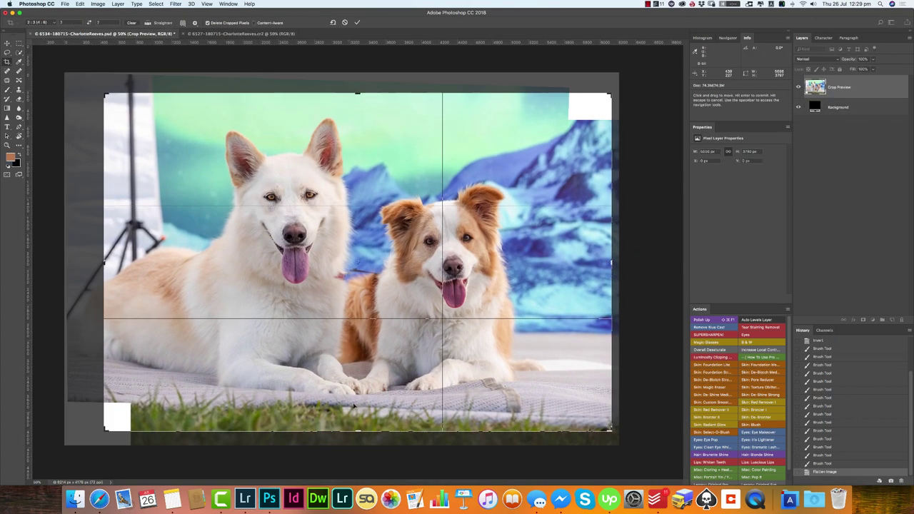
key("Return")
scroll(262, 403, "up", 2)
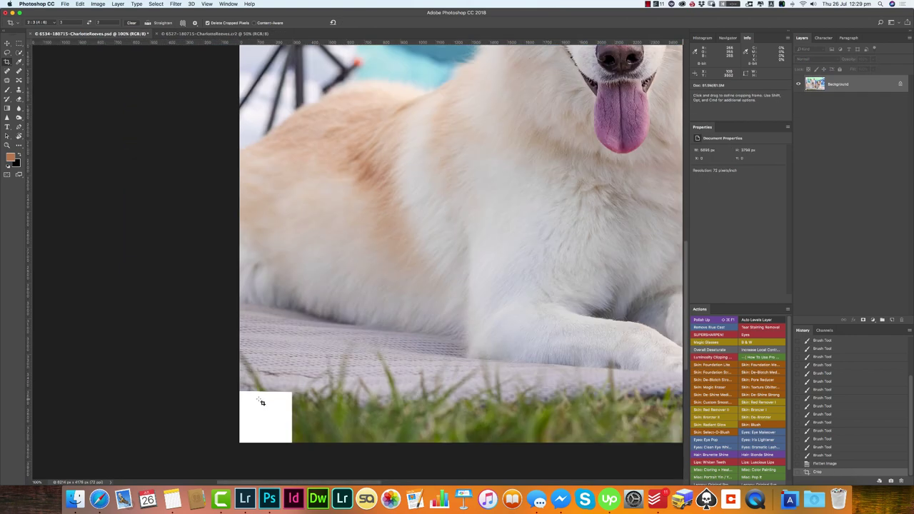
mouse_move(308, 394)
left_mouse_down()
mouse_move(258, 407)
mouse_move(239, 430)
left_mouse_up()
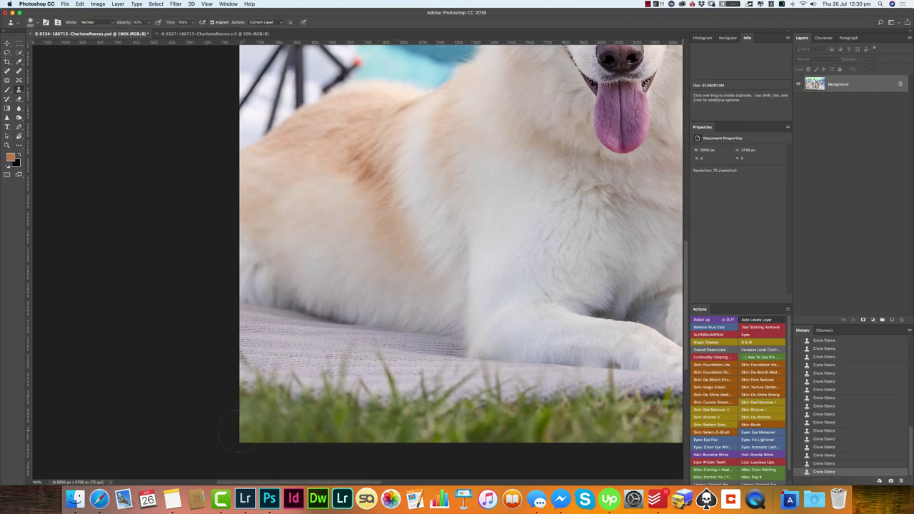
Step: Outline the tripod legs and content-aware fill them with backdrop
key("j")
scroll(345, 233, "up", 10)
left_click_drag(263, 384, 377, 383)
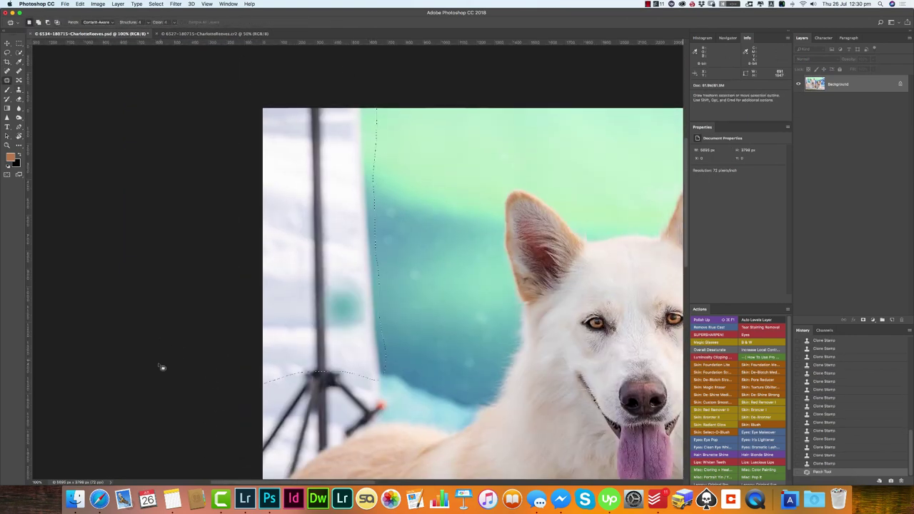
key("shift+BackSpace")
key("Return")
key("super+d")
Step: Patch the tripod top with nearby sky
scroll(270, 253, "down", 2)
left_click_drag(318, 303, 420, 310)
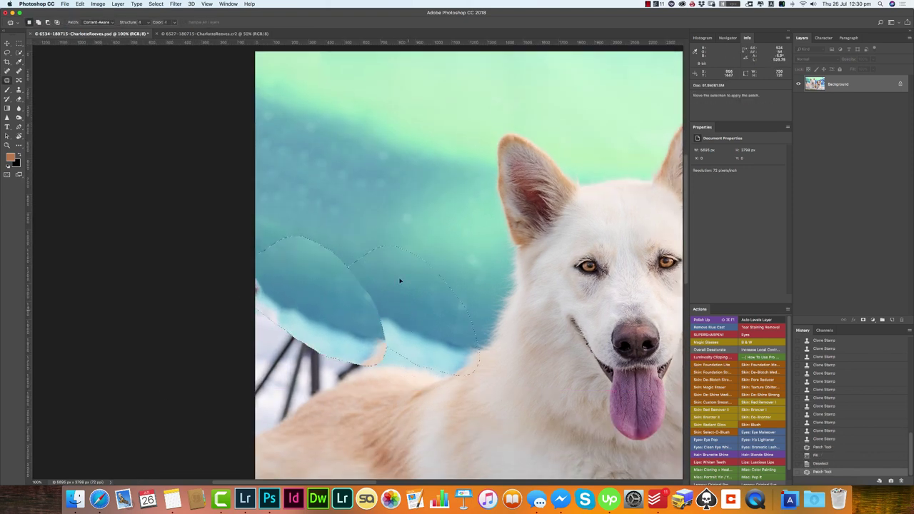
key("super+d")
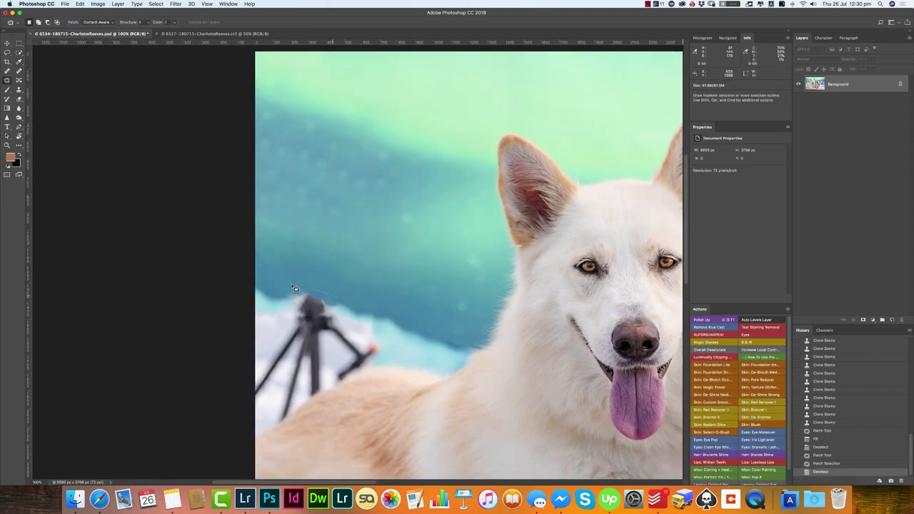
left_click_drag(300, 314, 342, 336)
left_click_drag(318, 325, 398, 340)
key("super+d")
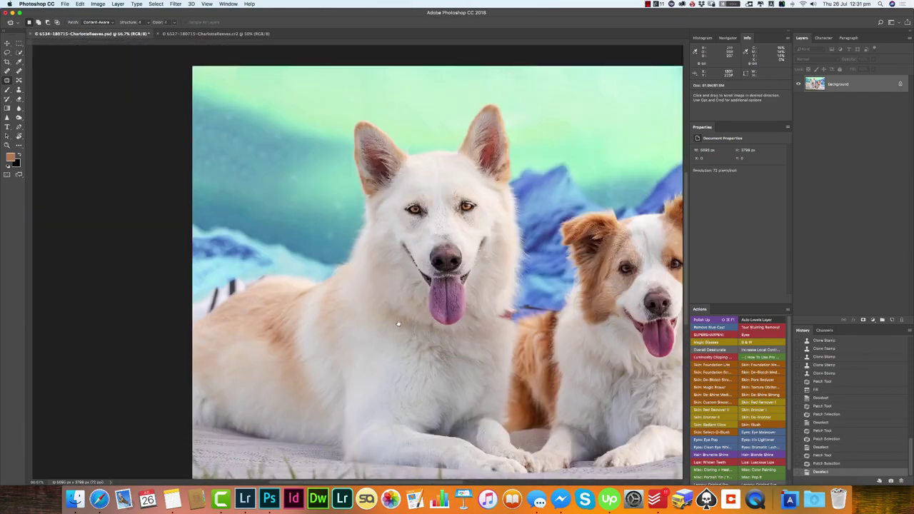
Step: Patch the remaining tripod leg with surrounding backdrop
key("super+equal")
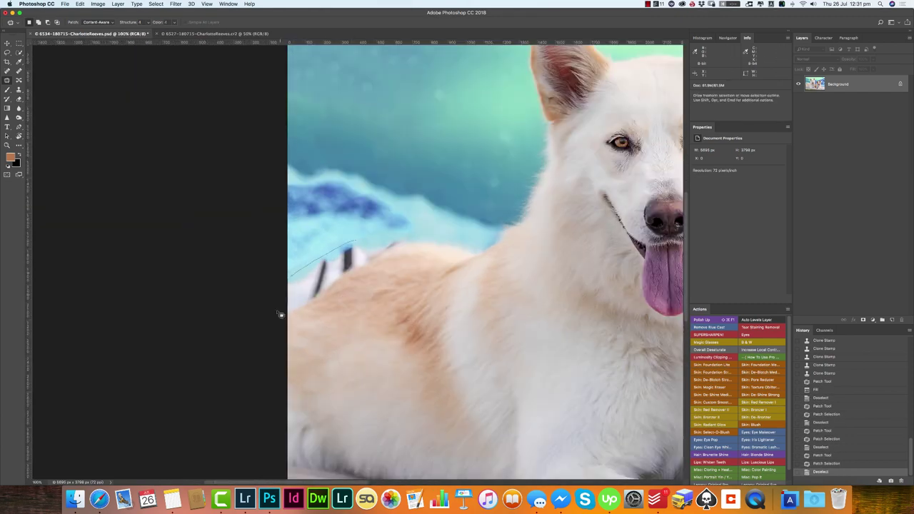
key("super+minus")
key("super+minus")
left_click_drag(218, 228, 644, 265)
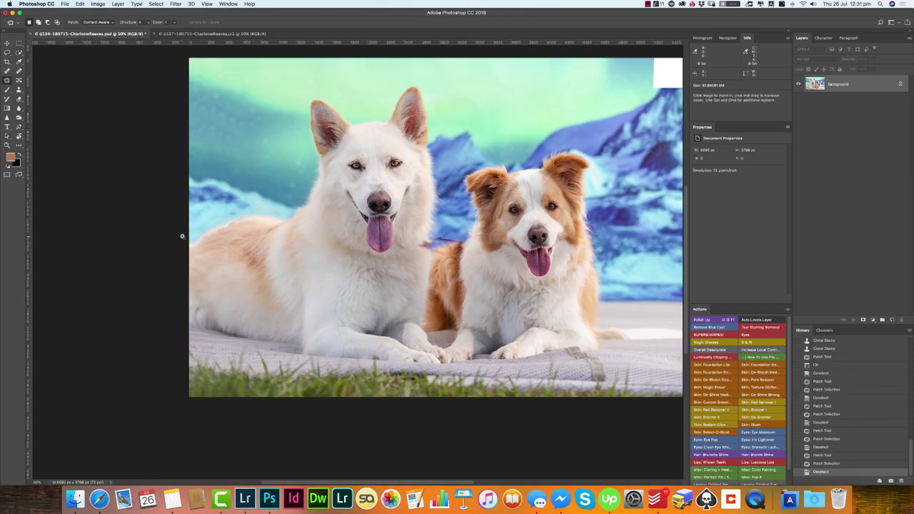
Step: Clone fur over the blue blotches along the white dog's fur edge
key("s")
scroll(182, 236, "up", 3)
left_click_drag(283, 235, 163, 327)
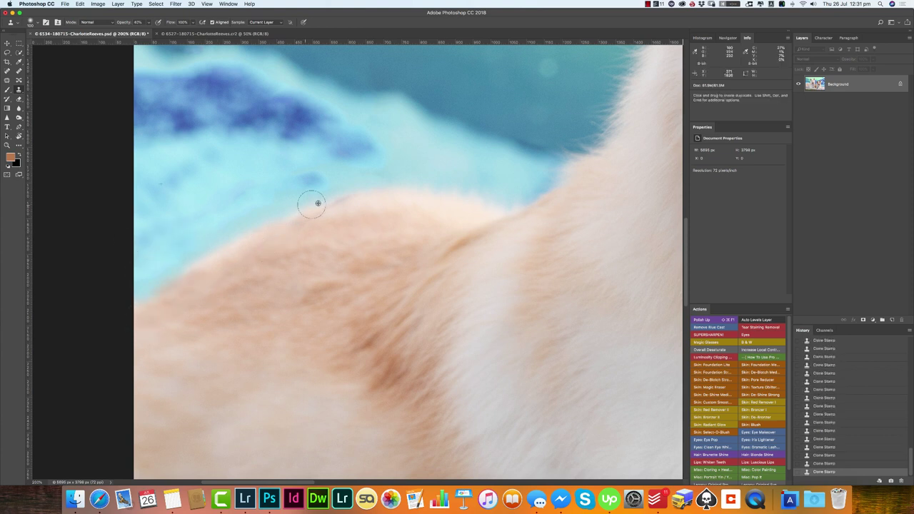
Step: Clone clean sky and fur over the blue blotches along the fur edge
left_click_drag(314, 215, 250, 236)
left_click(249, 237)
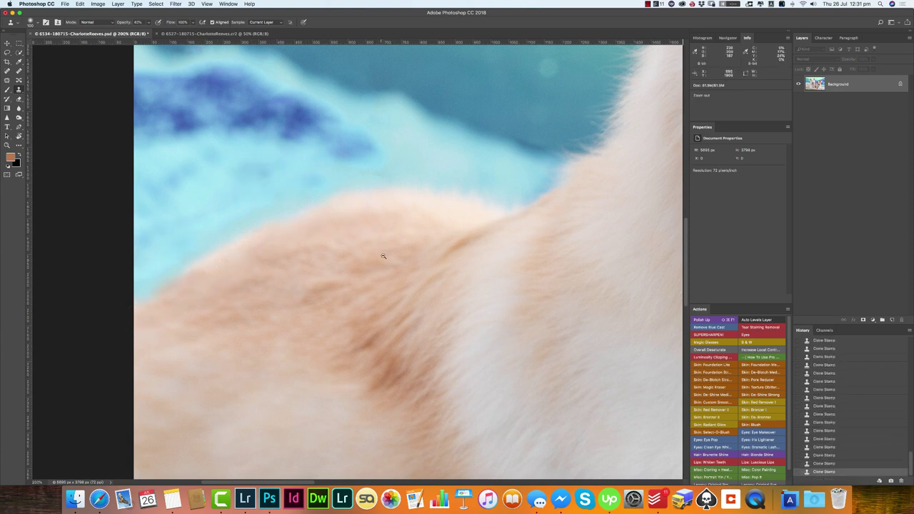
scroll(383, 256, "up", 3)
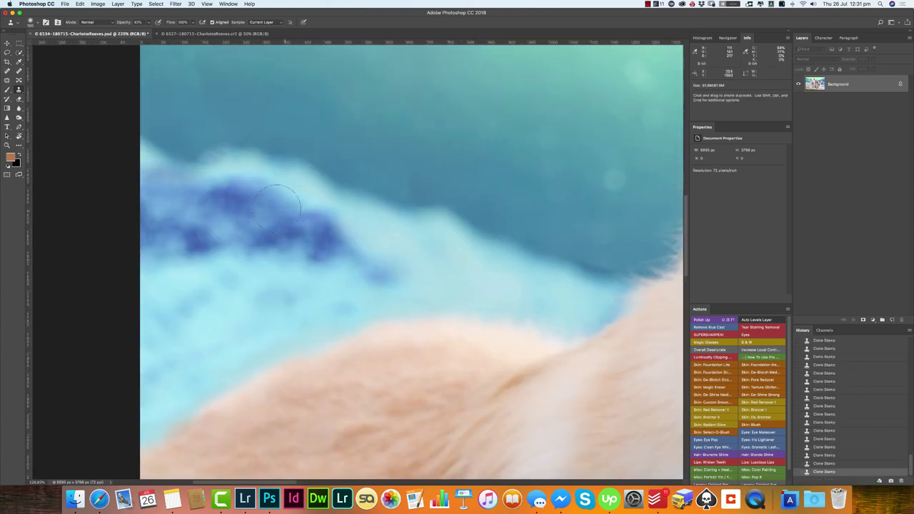
left_click_drag(277, 207, 242, 175)
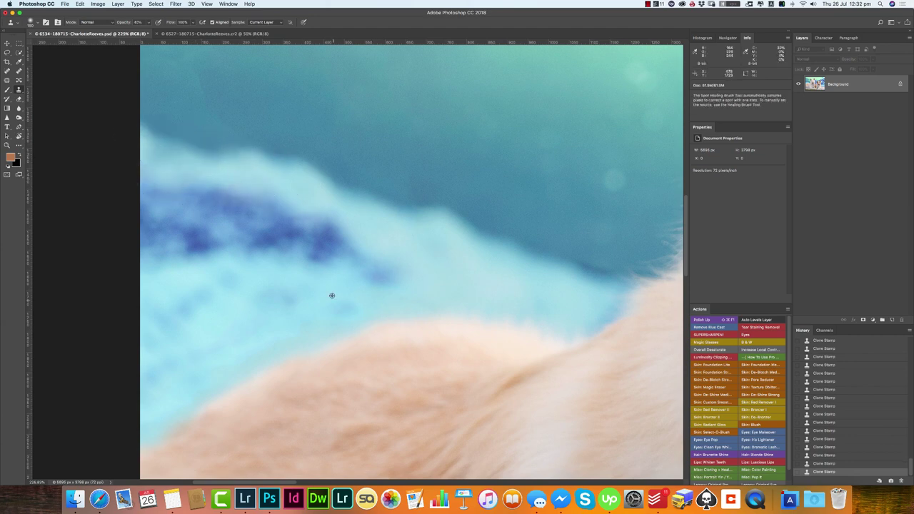
scroll(340, 312, "down", 5)
scroll(443, 250, "up", 2)
scroll(443, 250, "up", 3)
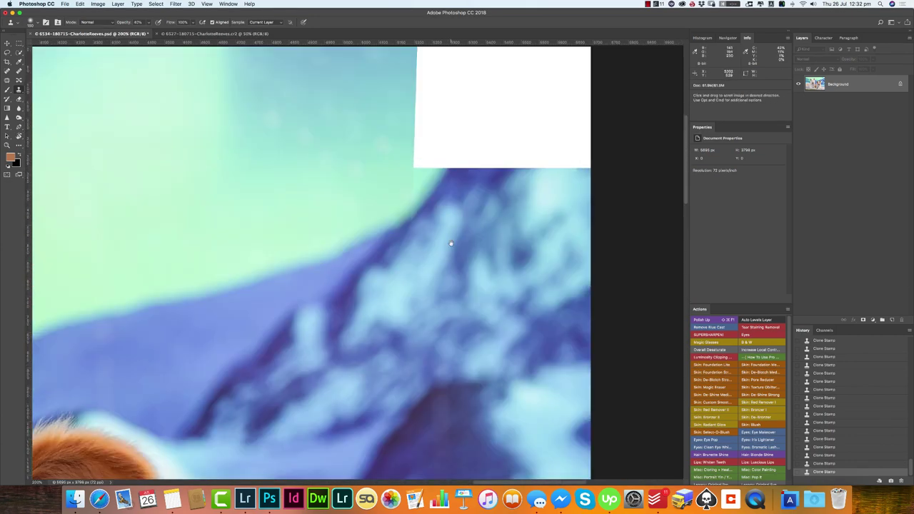
scroll(443, 250, "down", 2)
Step: Content-Aware Fill the blank white top-right corner with surrounding sky and mountain
left_click_drag(424, 218, 425, 218)
key("shift+BackSpace")
key("Return")
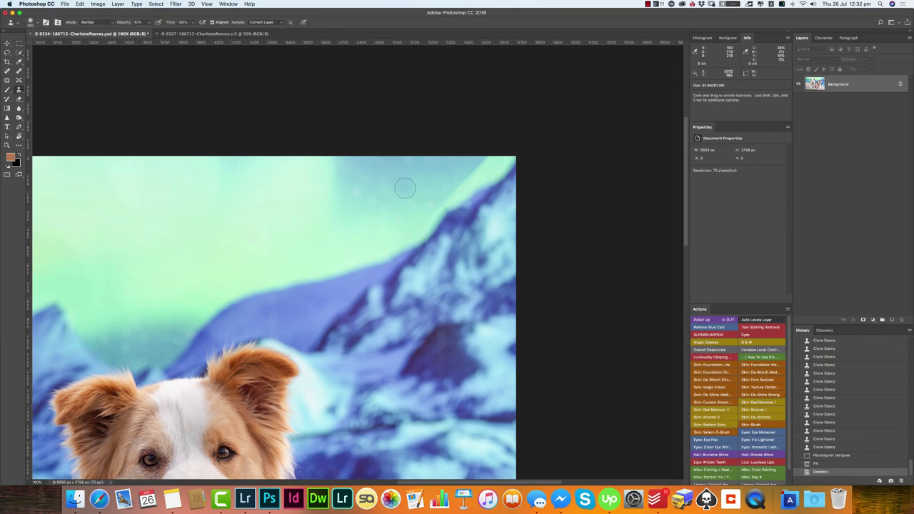
Step: Spot-heal the red collar scrap on the collie's face with white fur
left_click_drag(307, 300, 458, 157)
left_click(384, 231)
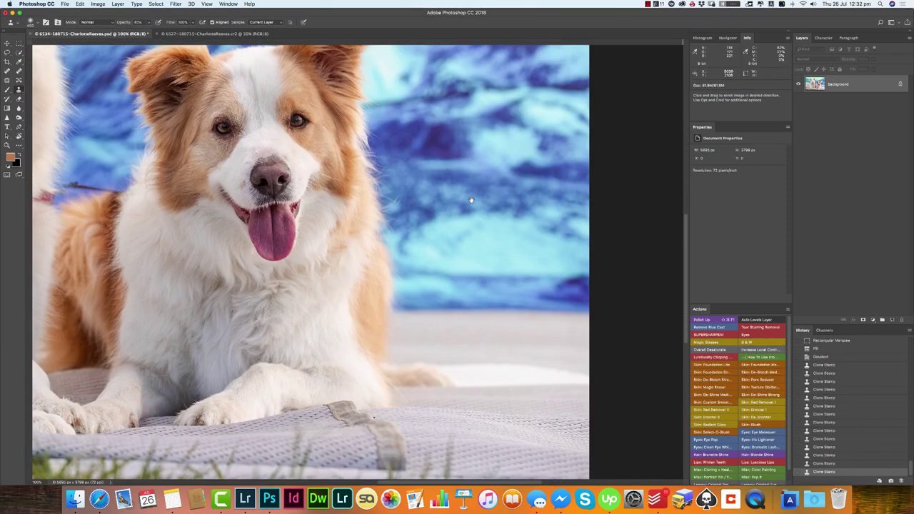
key("j")
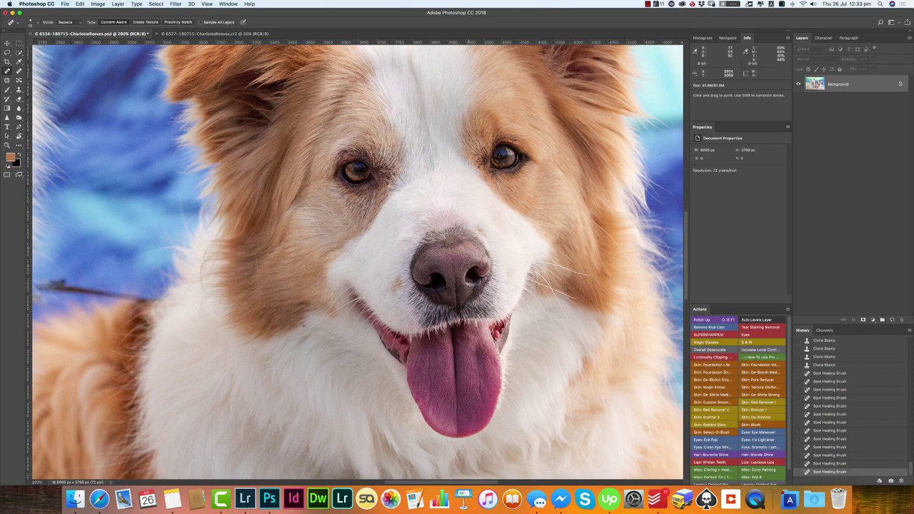
scroll(357, 261, "down", 3)
scroll(357, 260, "right", 5)
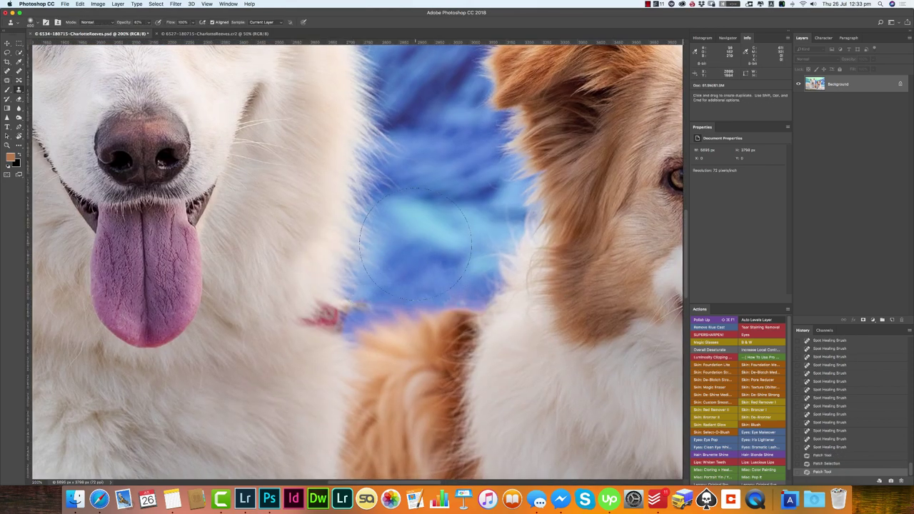
left_click_drag(336, 318, 321, 309)
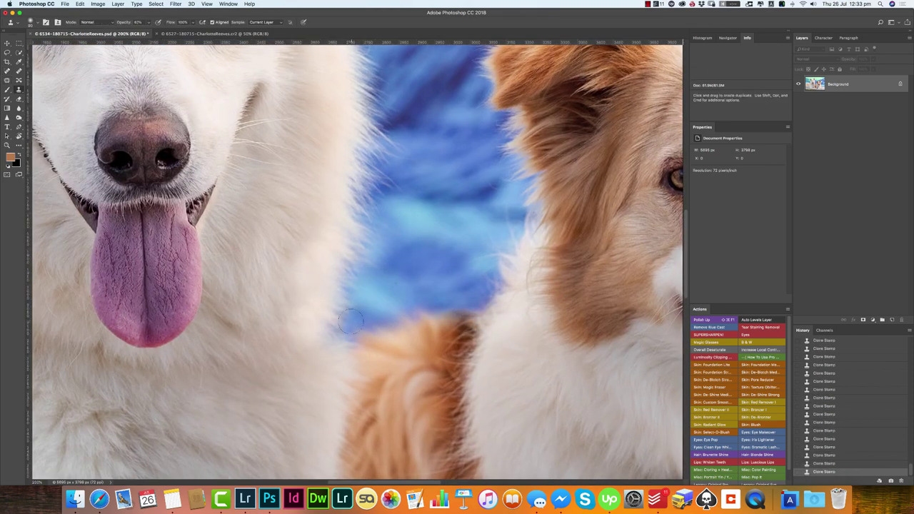
scroll(350, 322, "up", 3)
scroll(350, 322, "left", 3)
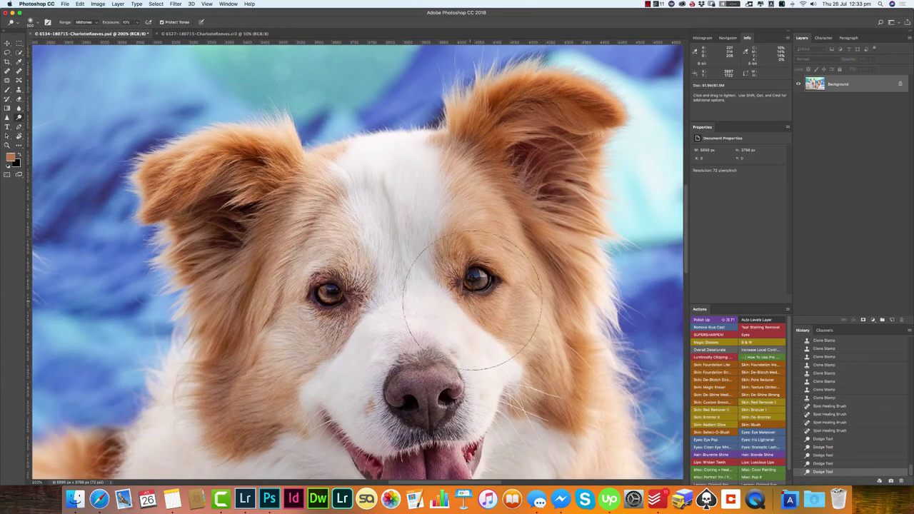
Step: Paint tan on a new layer over the face's left side, blended as Soft Light
key("super+shift+alt+n")
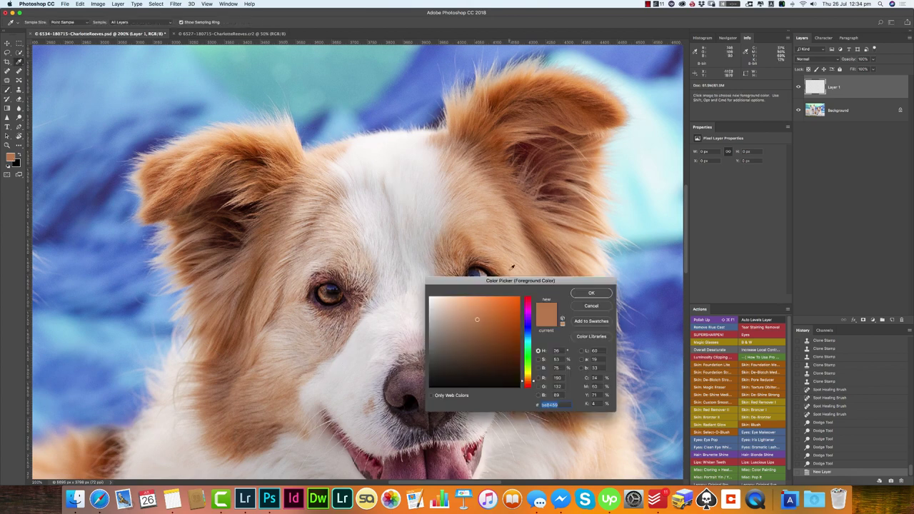
left_click_drag(314, 200, 279, 358)
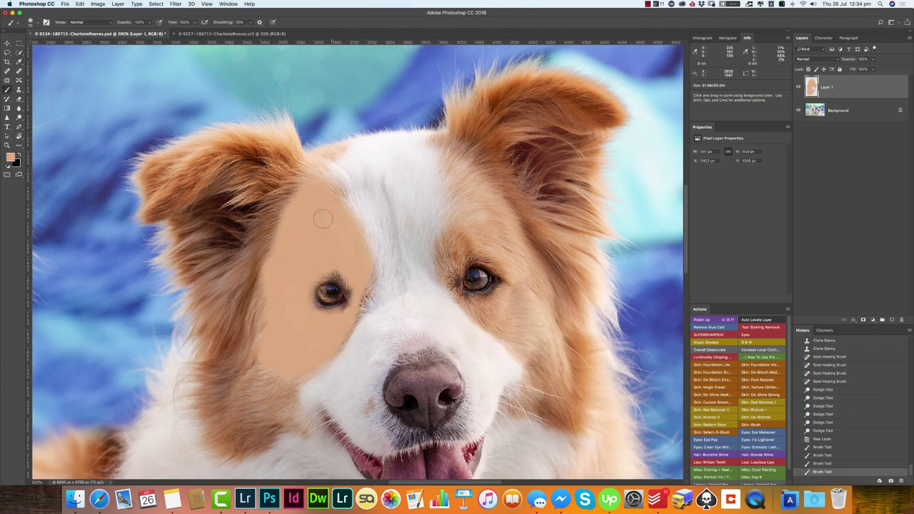
left_click(811, 58)
left_click(820, 59)
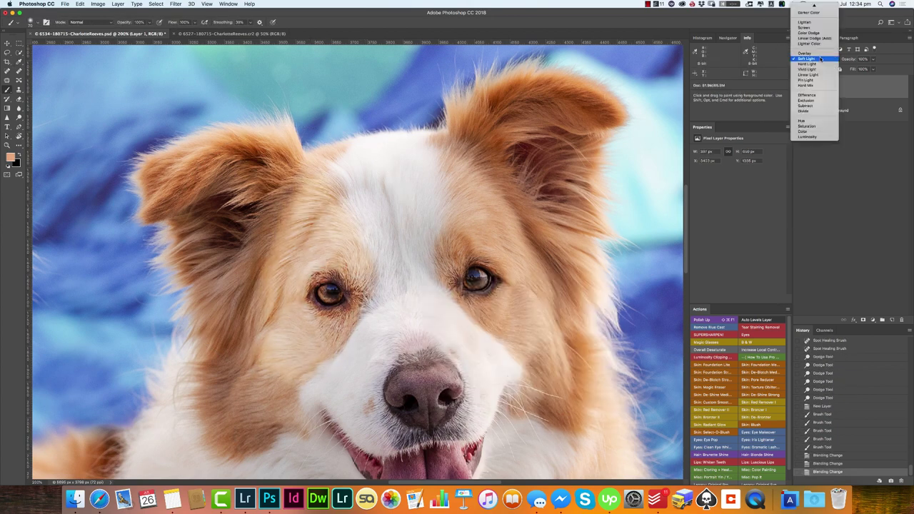
left_click(813, 63)
Step: Duplicate the tone layer, set Layer 1 to Multiply at 27% opacity, and hide the copy
key("super+j")
left_click(807, 7)
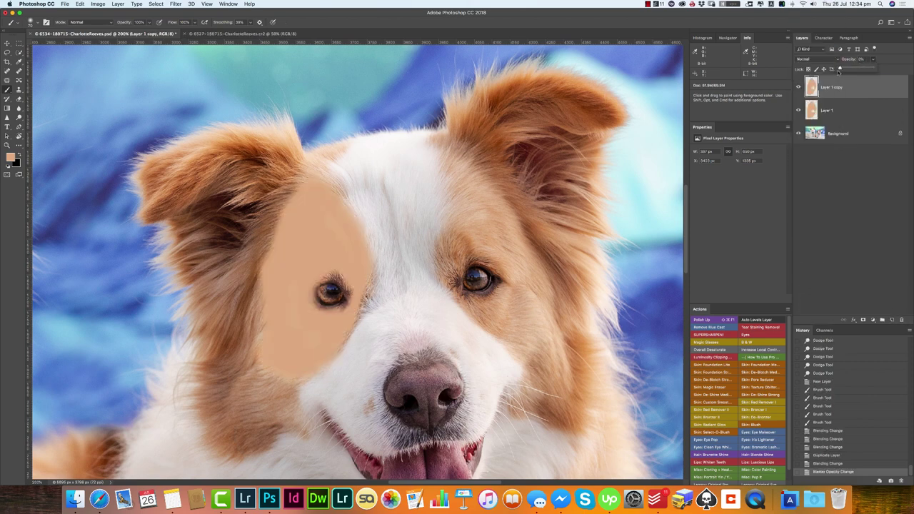
mouse_move(849, 59)
left_mouse_down()
mouse_move(842, 68)
mouse_move(785, 68)
left_mouse_up()
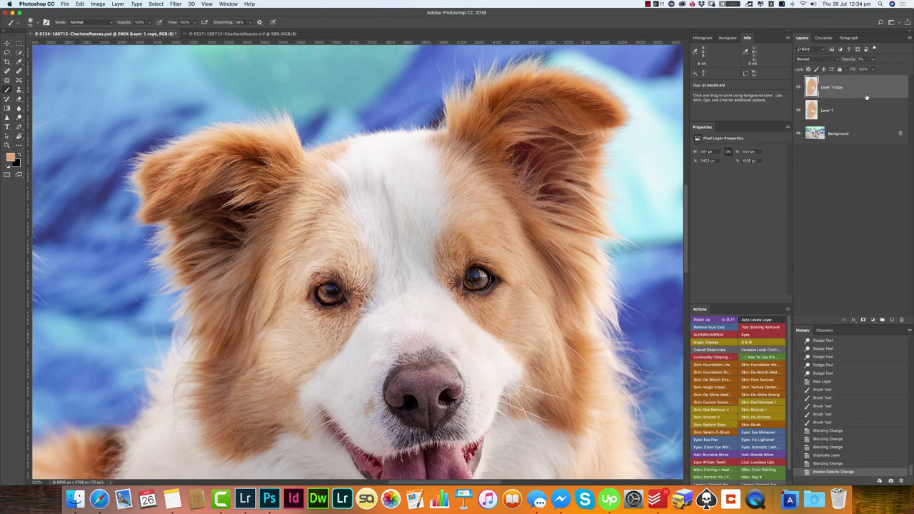
left_click(828, 110)
left_click(811, 58)
left_click(815, 29)
left_click(873, 58)
left_click_drag(861, 71, 849, 74)
left_click(799, 87)
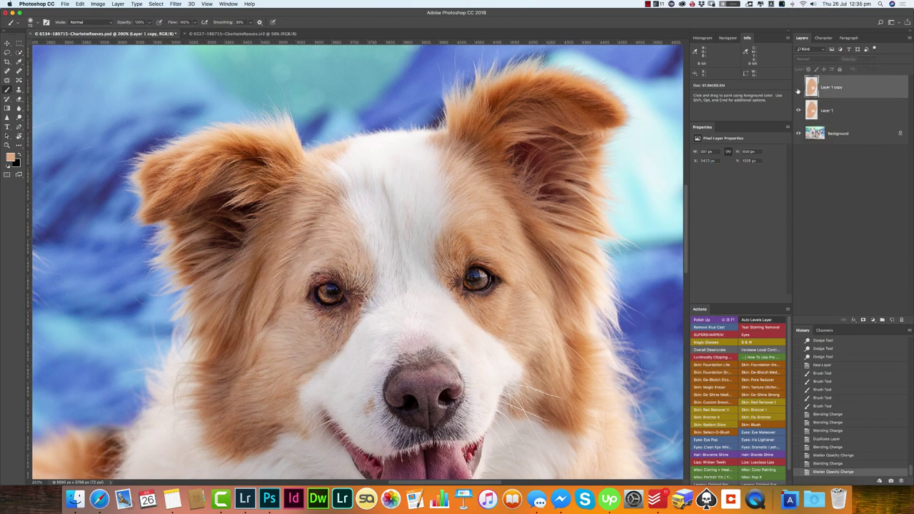
key("super+0")
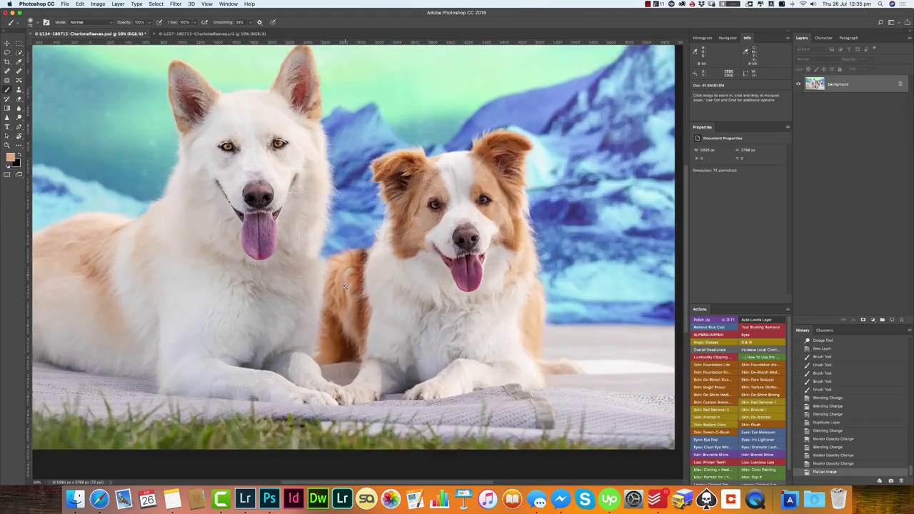
Step: Flatten the composite into a single layer
scroll(468, 256, "up", 5)
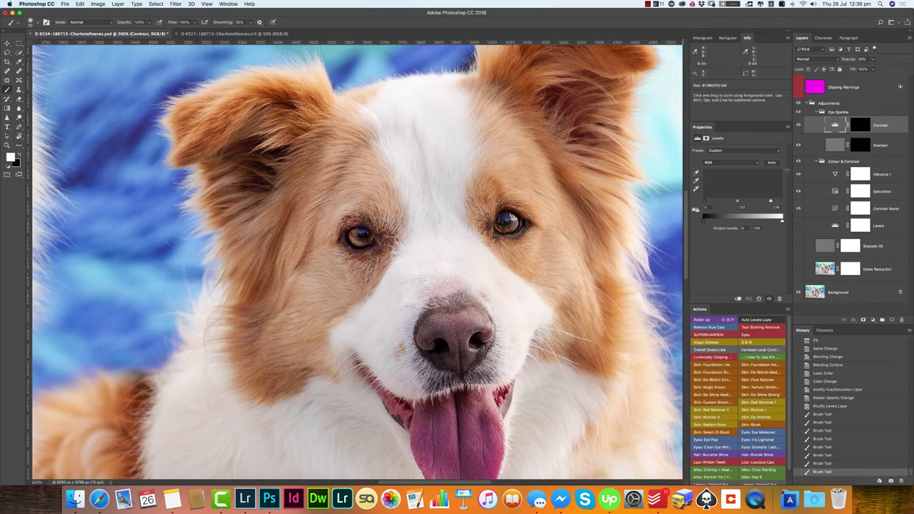
key("ctrl+0")
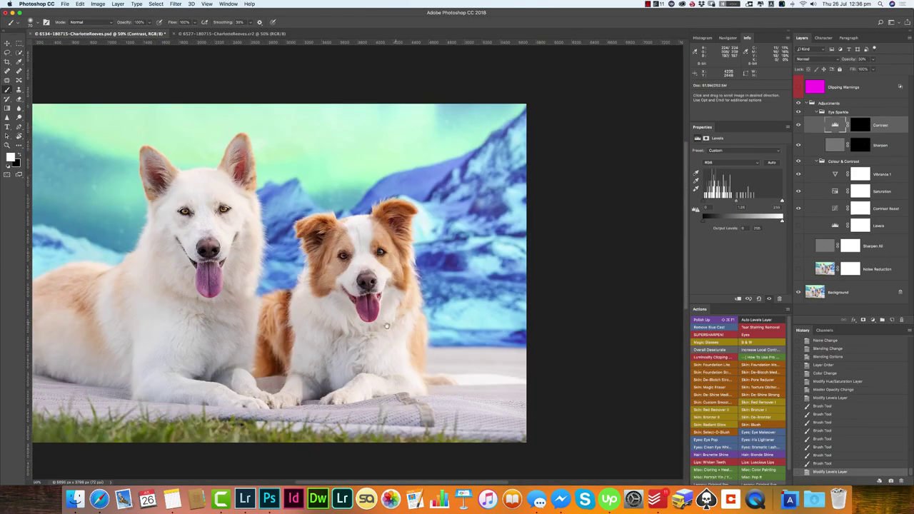
key("Return")
key("ctrl+1")
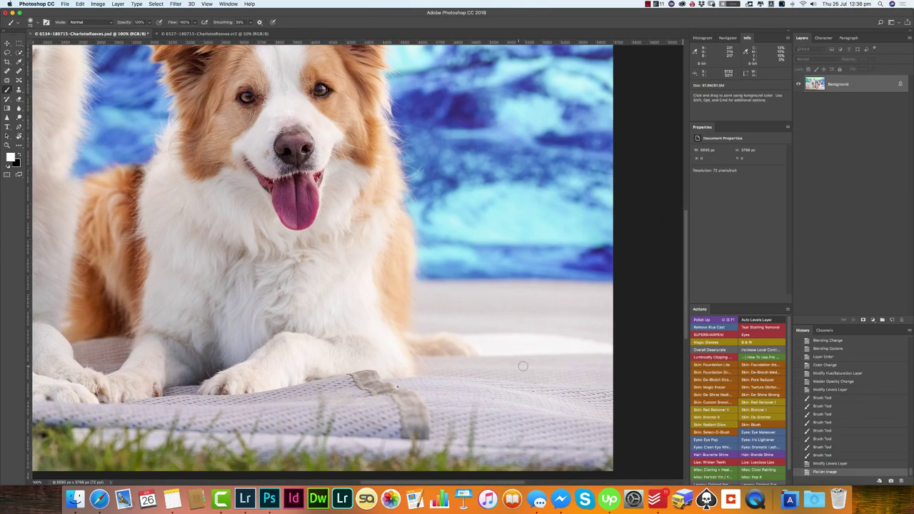
Step: Patch a blemish on the blanket, then restore the earlier History snapshot
left_click_drag(481, 359, 513, 332)
left_click_drag(490, 341, 529, 344)
key("ctrl+d")
key("ctrl+0")
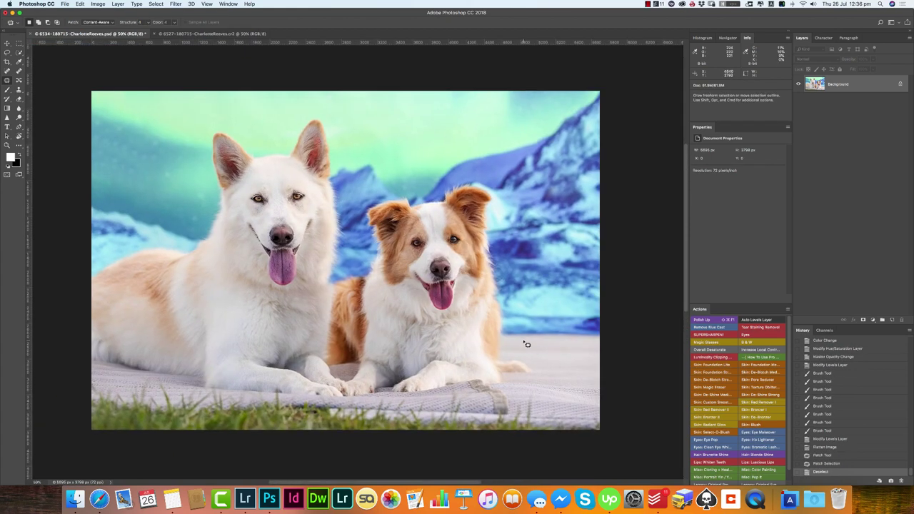
left_click(873, 343)
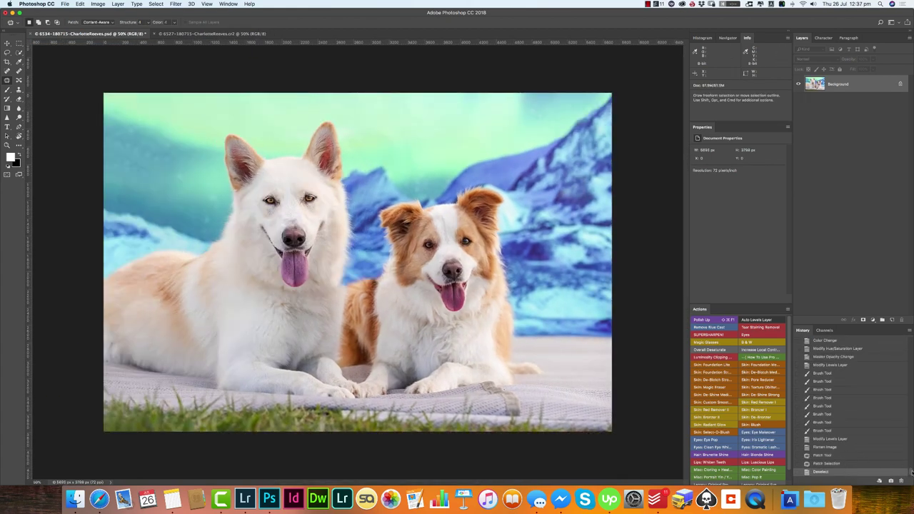
left_click(873, 342)
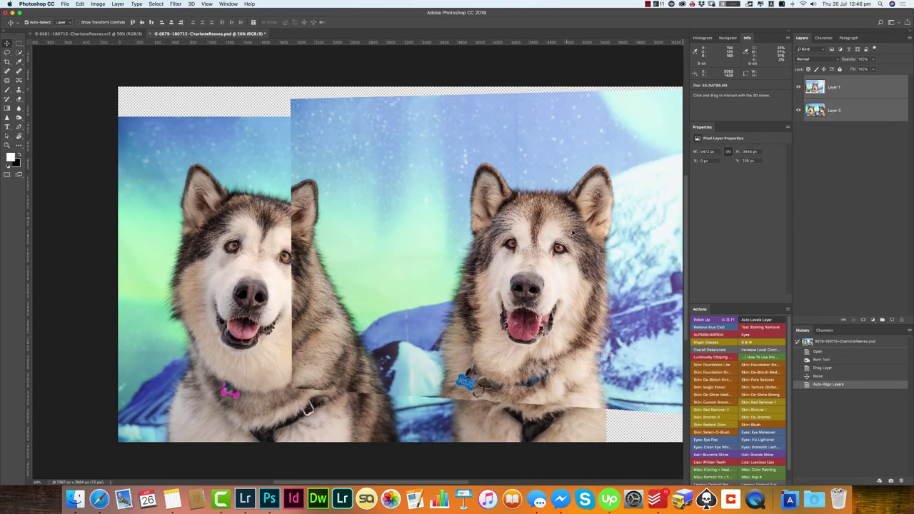
Step: Toggle Layer 1's visibility to check alignment and nudge its dog slightly right and down
left_click(799, 86)
left_click(799, 86)
left_click(799, 87)
left_click(797, 110, "alt")
left_click(799, 87)
mouse_move(554, 267)
left_mouse_down()
mouse_move(563, 283)
mouse_move(506, 283)
left_mouse_up()
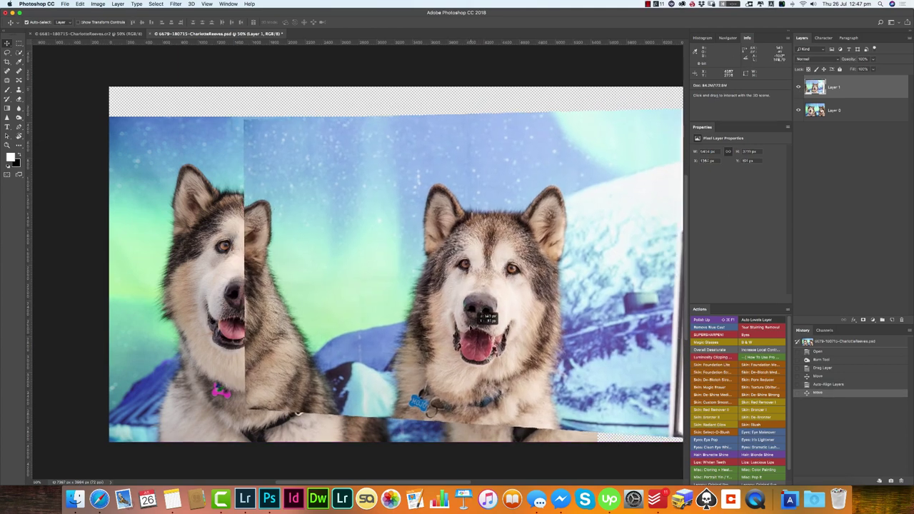
left_click(798, 87)
left_click(799, 87)
Step: Add an inverted mask to Layer 1 and paint the open-mouthed right dog back in
left_click(864, 320)
key("b")
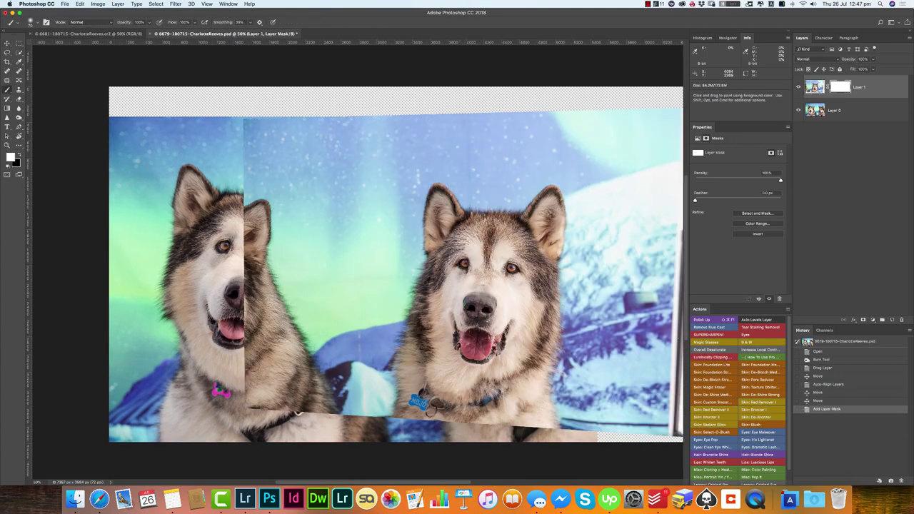
key("ctrl+i")
mouse_move(443, 214)
left_mouse_down()
mouse_move(419, 261)
mouse_move(557, 214)
mouse_move(622, 112)
mouse_move(550, 396)
mouse_move(411, 300)
mouse_move(415, 200)
left_mouse_up()
left_click_drag(500, 358, 507, 286)
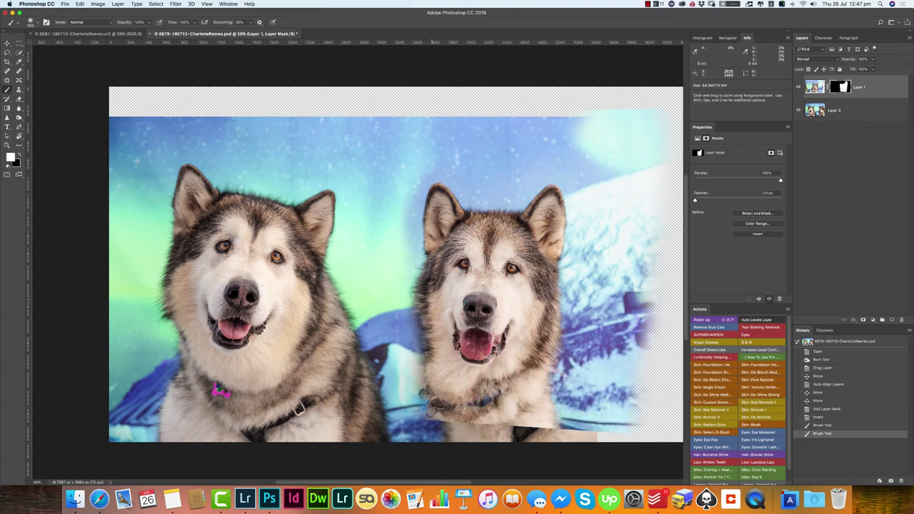
left_click_drag(427, 407, 431, 409)
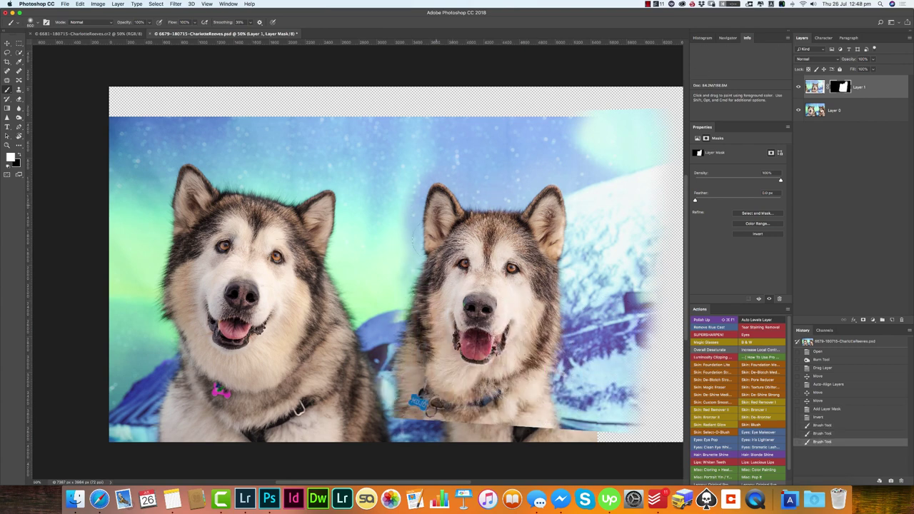
key("backslash")
left_click_drag(586, 157, 654, 321)
left_click_drag(651, 142, 654, 429)
mouse_move(650, 97)
left_mouse_down()
mouse_move(552, 140)
mouse_move(400, 300)
left_mouse_up()
left_click_drag(400, 128, 643, 143)
key("backslash")
Step: Shift Layer 1 down, then copy the right dog's lower area and paste it over the left dog
key("v")
mouse_move(468, 376)
left_mouse_down()
mouse_move(469, 401)
mouse_move(552, 375)
left_mouse_up()
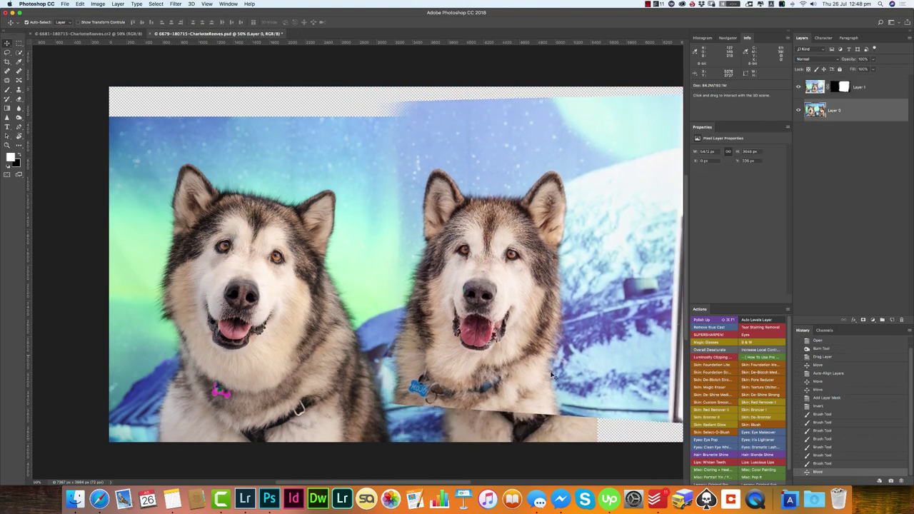
key("m")
left_click_drag(338, 267, 580, 444)
key("super+c")
key("super+v")
key("v")
left_click_drag(500, 357, 443, 354)
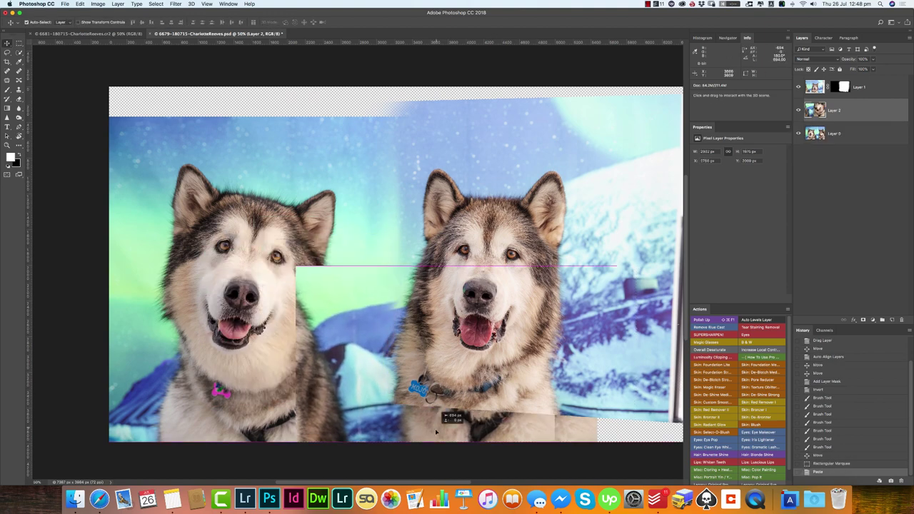
key("Left")
key("Left")
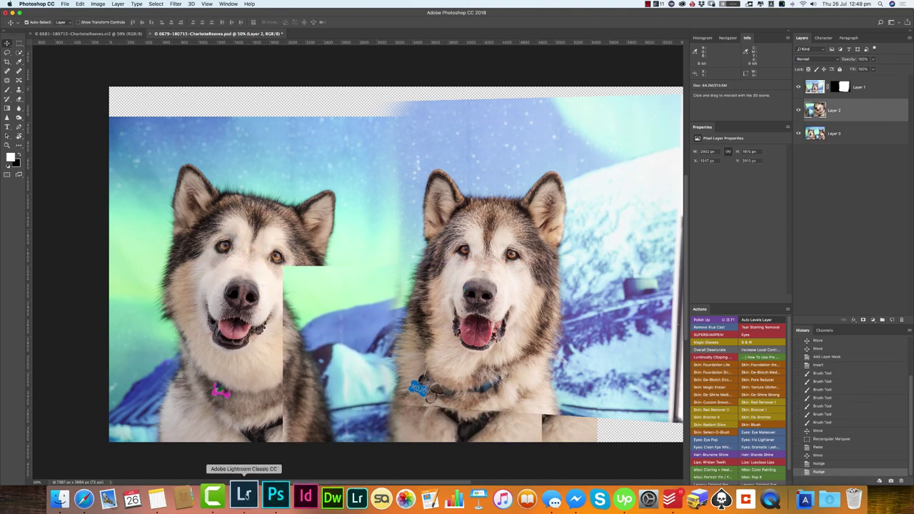
left_click(244, 498)
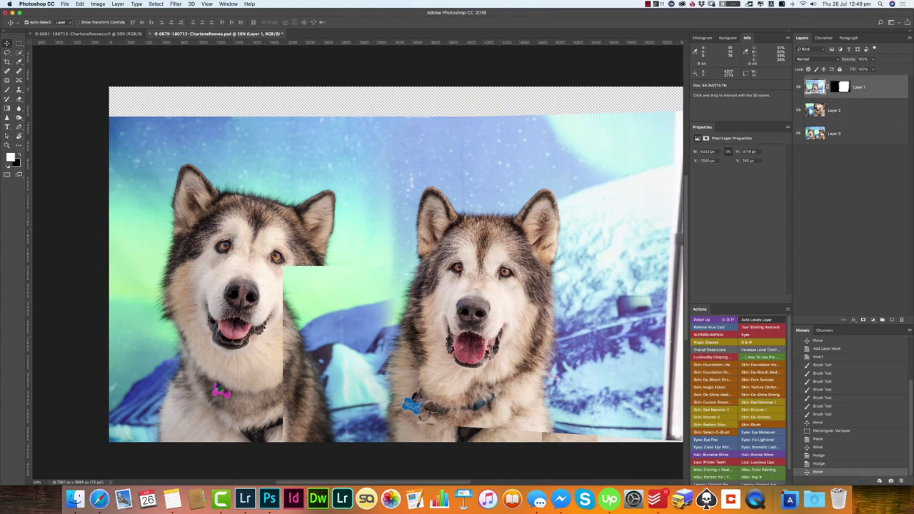
Step: Reposition the pasted patch and paint its mask to show only the collar area
left_click_drag(480, 354, 506, 329)
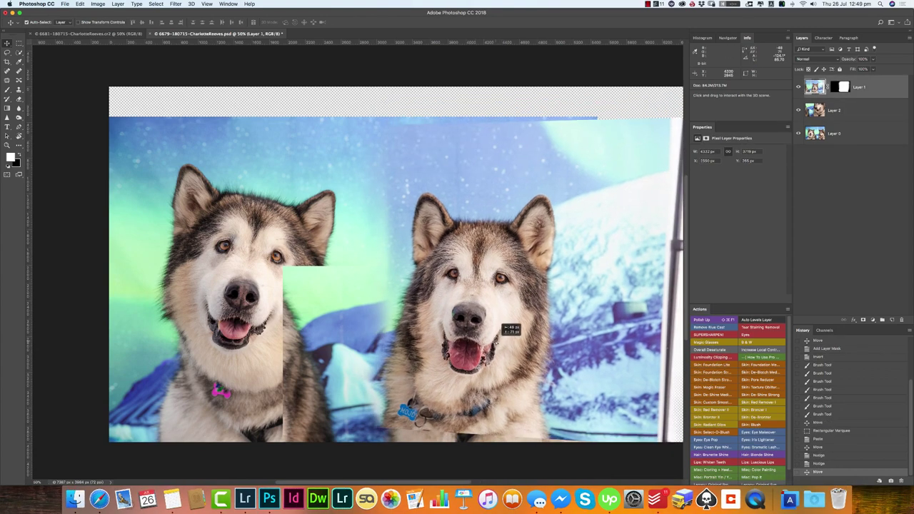
mouse_move(328, 357)
left_mouse_down()
mouse_move(318, 357)
mouse_move(314, 275)
mouse_move(372, 393)
left_mouse_up()
key("Left")
key("b")
left_click_drag(321, 429, 357, 422)
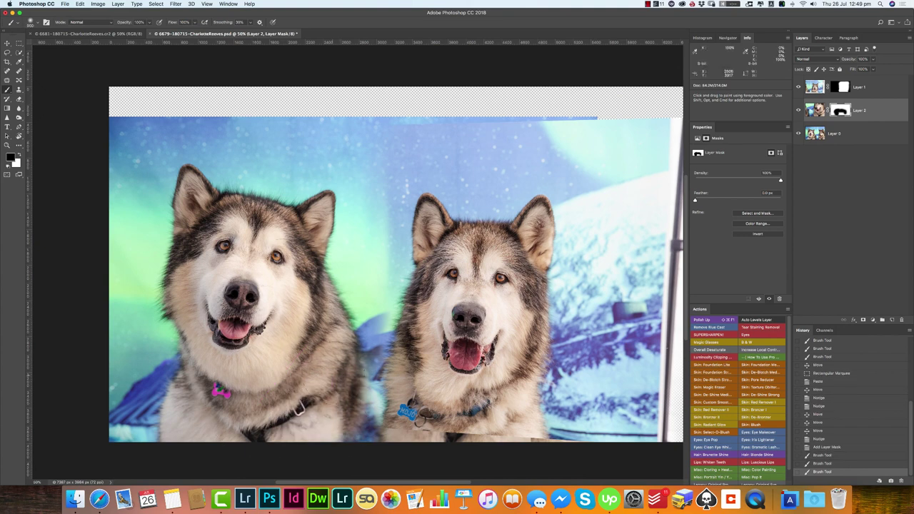
left_click_drag(422, 418, 417, 386)
Step: Refine the right dog's mask to blend the fur near the collar
key("alt+bracketright")
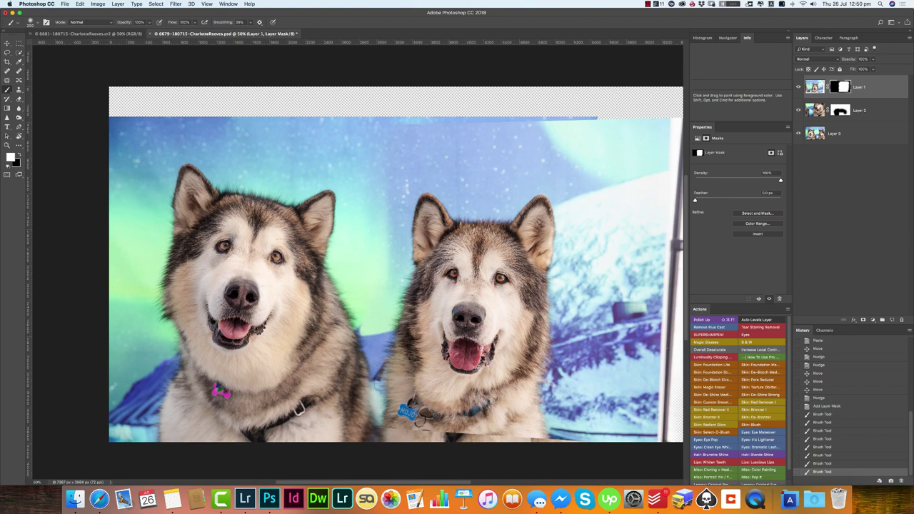
scroll(458, 464, "up", 2)
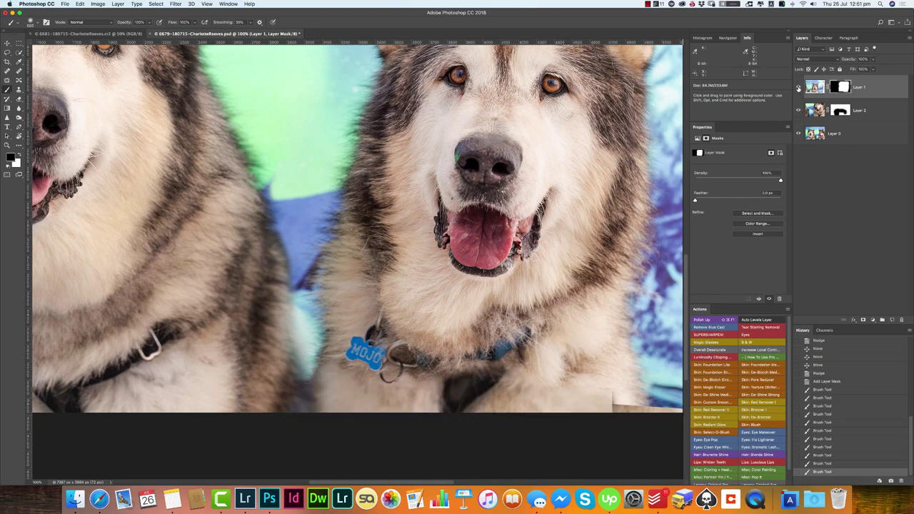
left_click_drag(450, 371, 547, 389)
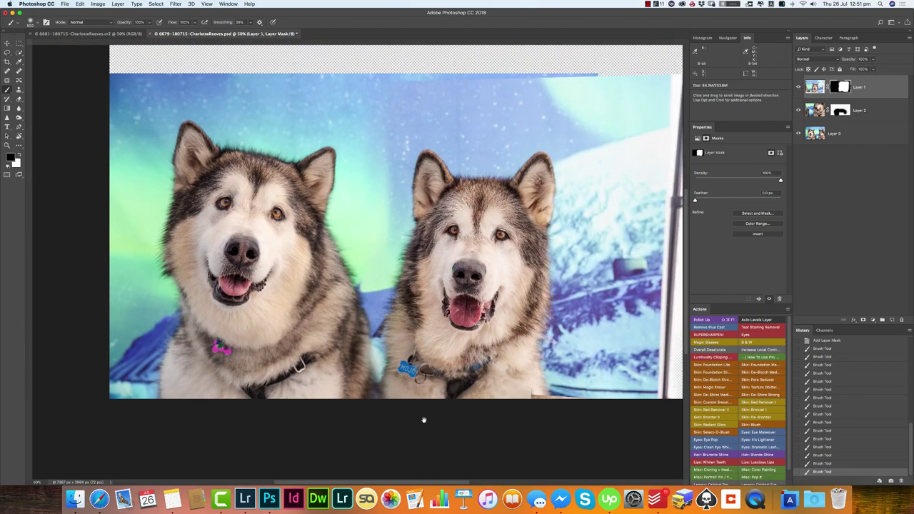
Step: Crop away the empty transparent edges and patch out the stray fur tuft between the dogs
key("super+minus")
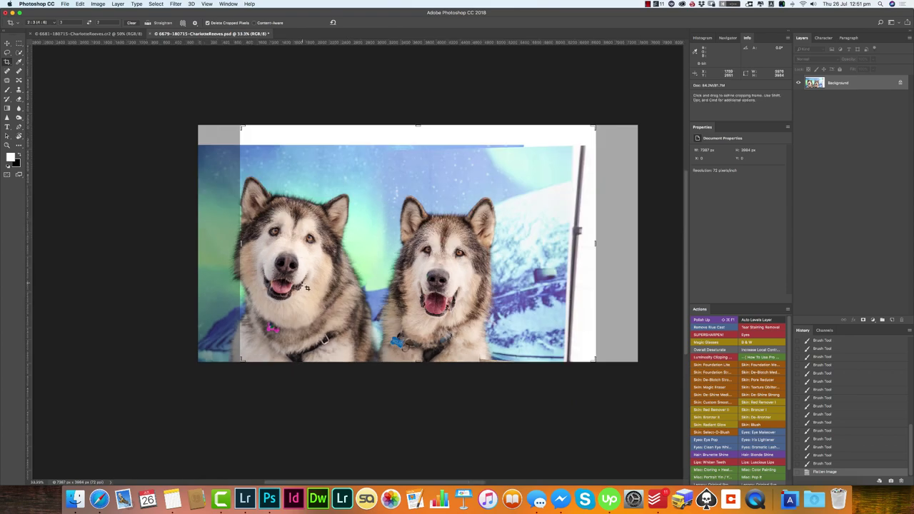
left_click_drag(535, 147, 524, 161)
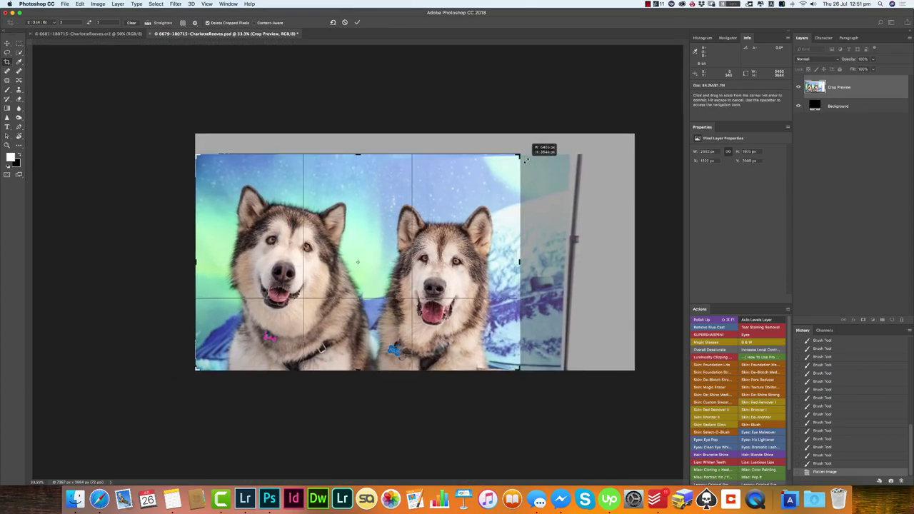
key("Return")
left_click_drag(366, 371, 409, 371)
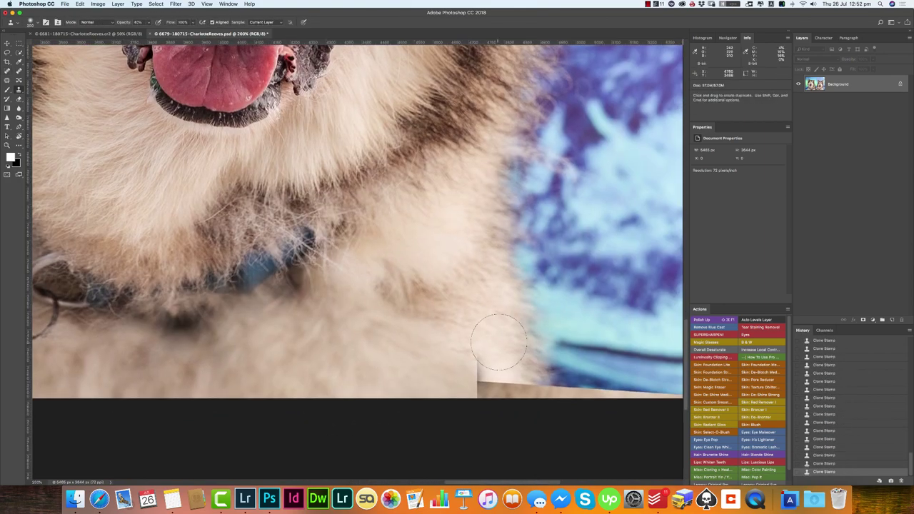
Step: Paint out the lower collar ring and patch the dark gap between the dogs with fur
scroll(465, 305, "right", 5)
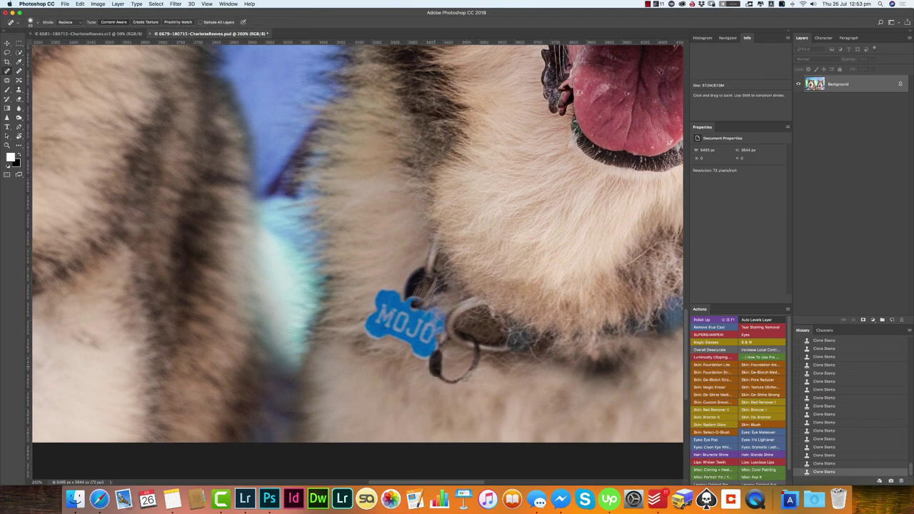
mouse_move(453, 365)
left_mouse_down()
mouse_move(468, 357)
mouse_move(476, 400)
left_mouse_up()
key("j")
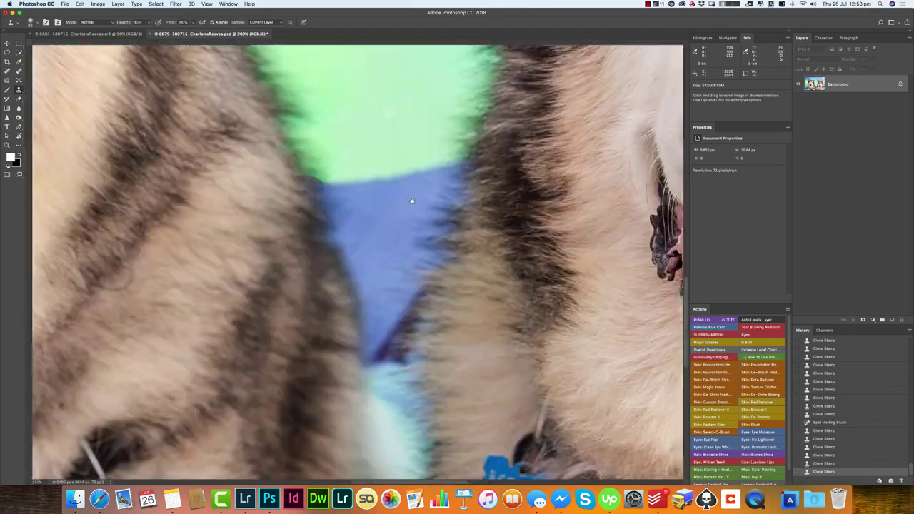
left_click_drag(450, 243, 393, 336)
left_click_drag(407, 314, 461, 203)
key("ctrl+d")
Step: Clone over the fur edge in the gap to blend the seam
key("s")
left_click_drag(411, 307, 428, 300)
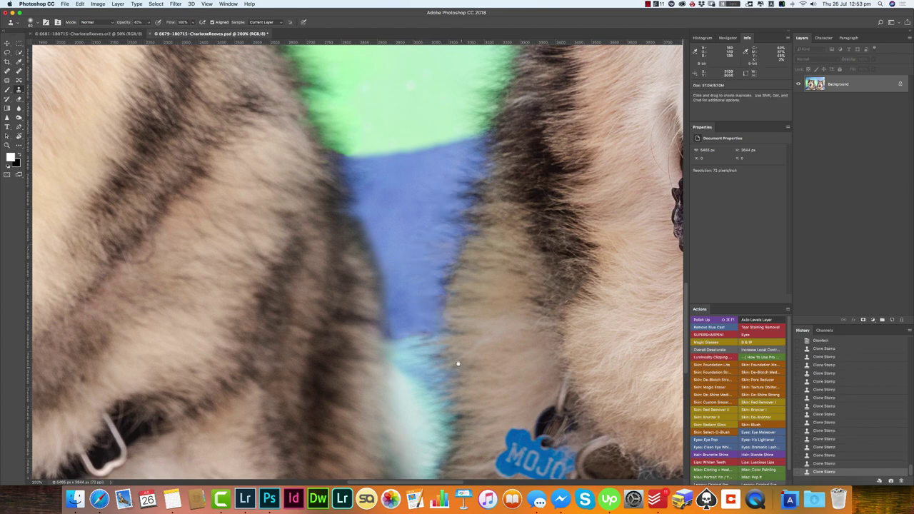
key("ctrl+0")
key("ctrl+1")
key("ctrl+minus")
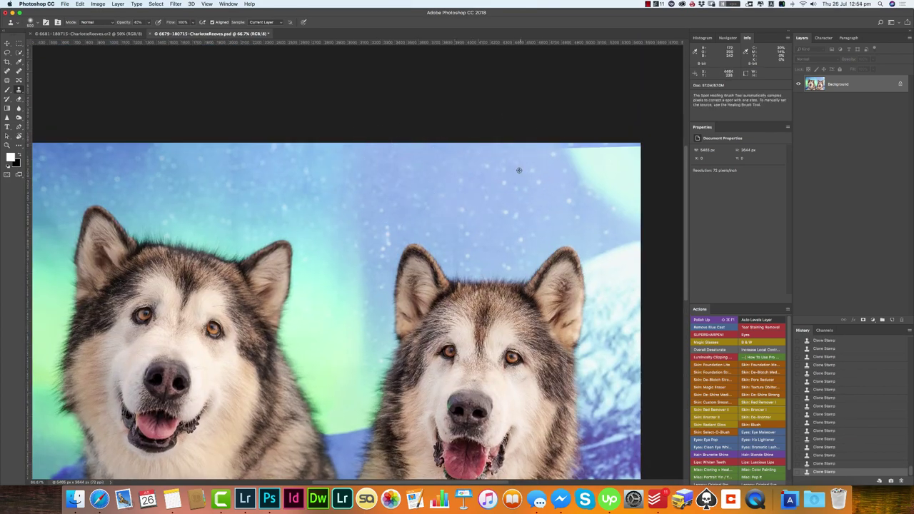
Step: Clone out the bright teal patch in the upper-right sky
left_click_drag(557, 163, 632, 150)
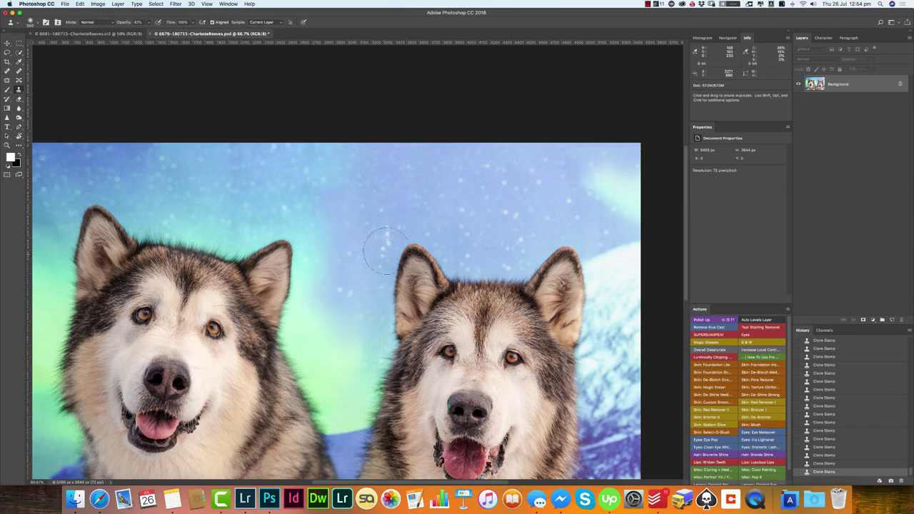
left_click_drag(357, 475, 415, 351)
key("ctrl+plus")
key("ctrl+plus")
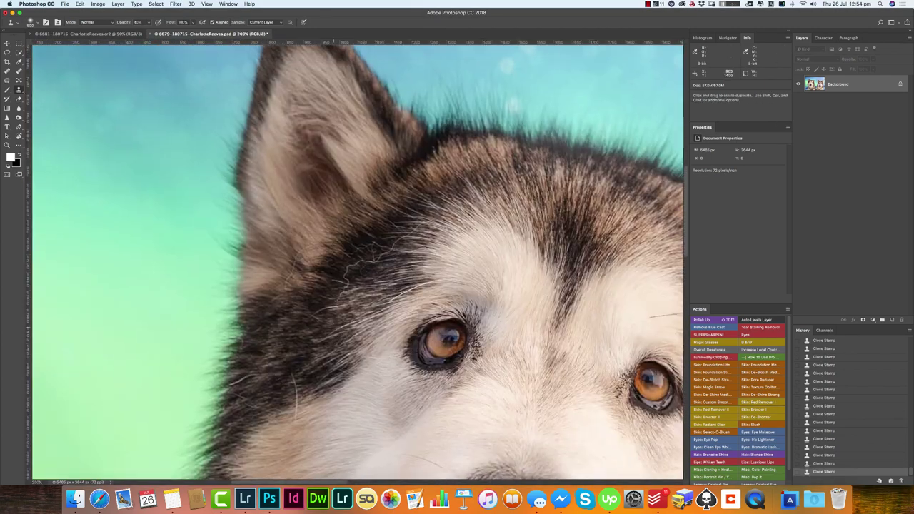
Step: Spot-heal small spots and marks on the left malamute's face, eyes and muzzle
key("j")
left_click(413, 233)
left_click(365, 261)
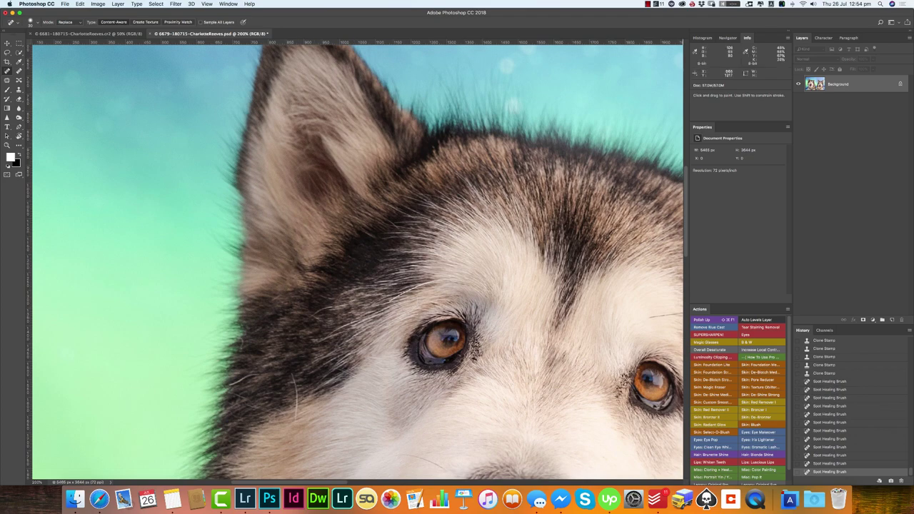
left_click_drag(318, 313, 386, 300)
scroll(280, 416, "down", 5)
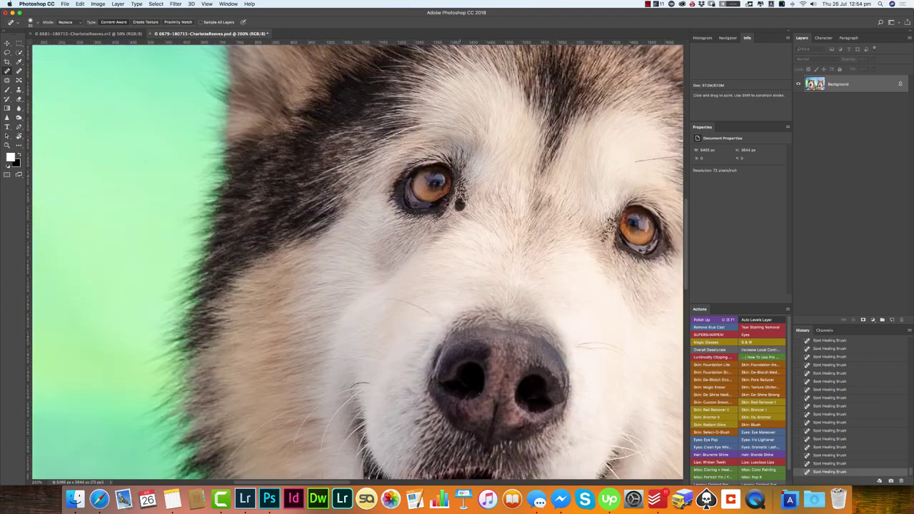
scroll(440, 329, "down", 5)
scroll(439, 328, "down", 2)
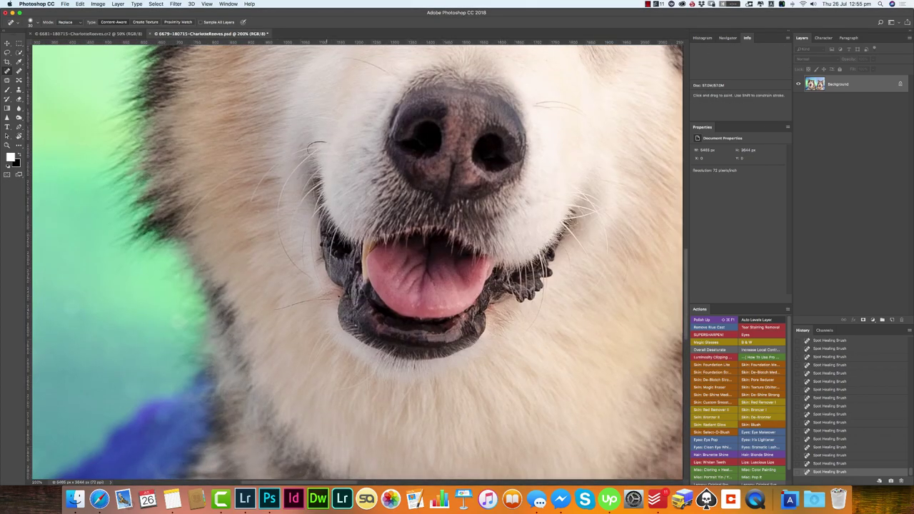
left_click(369, 182)
left_click_drag(369, 182, 385, 236)
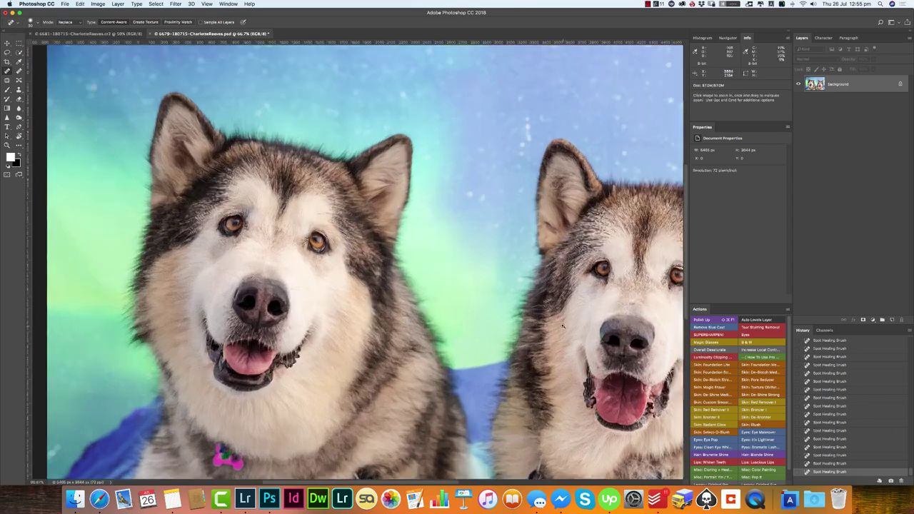
scroll(300, 275, "down", 4)
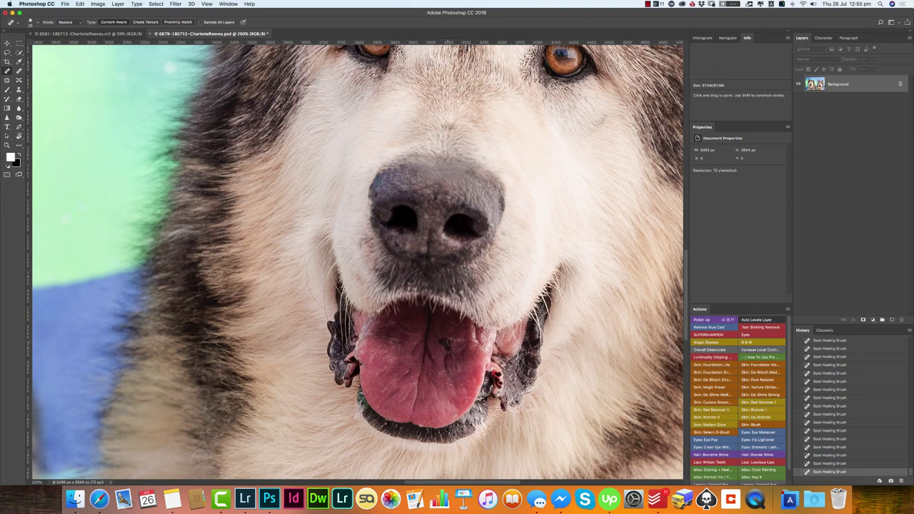
Step: Dodge the lower fur of the malamutes to lighten it, then view the whole image
key("super+0")
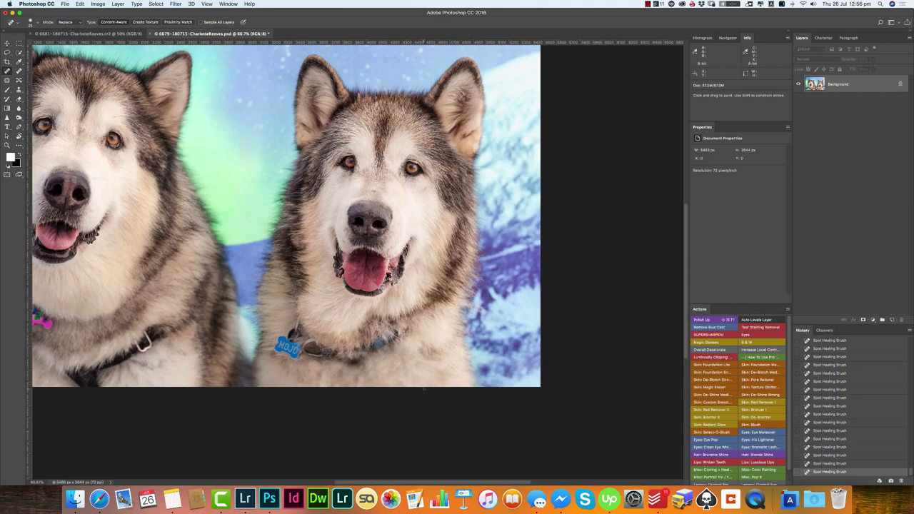
key("o")
key("super+plus")
left_click_drag(286, 386, 465, 372)
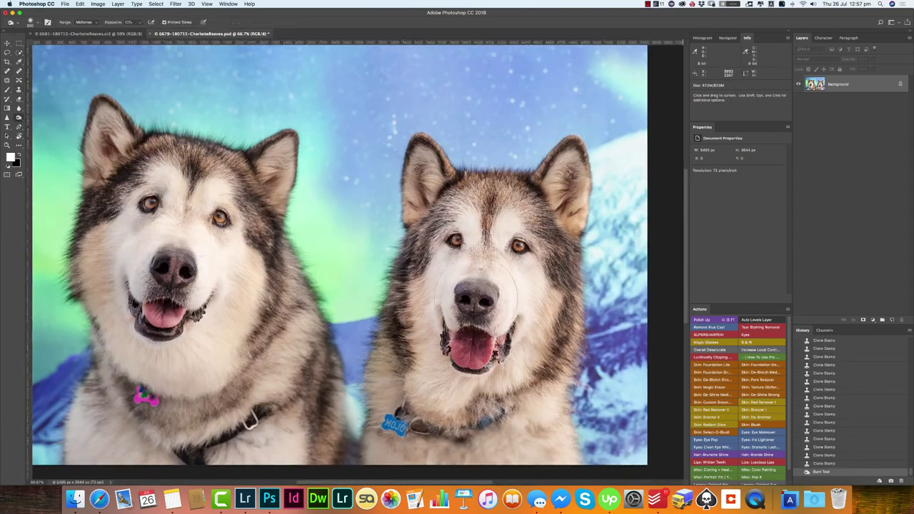
key("super+minus")
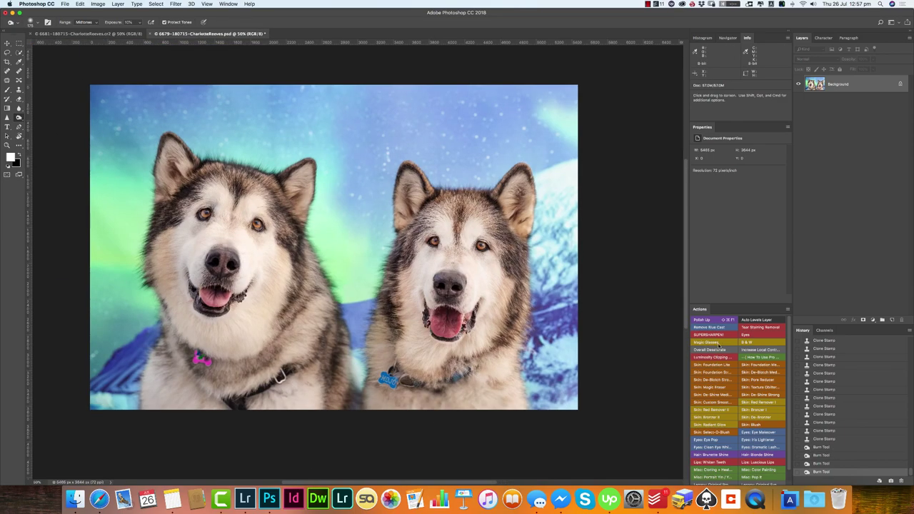